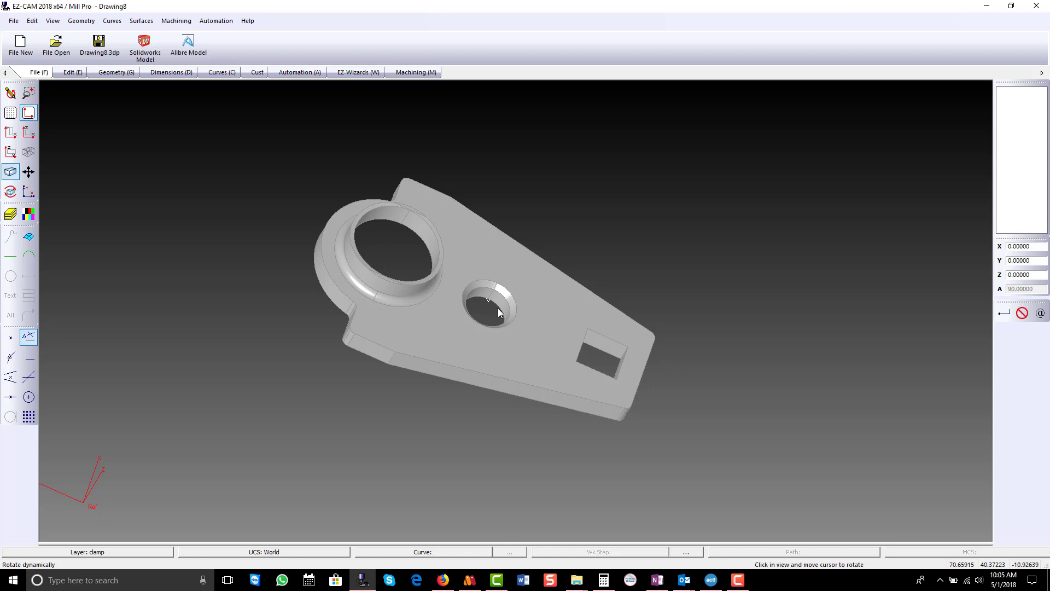
- Set the WORLD origin at the model's top centre with 0.25 X and Y stock offsets, 0 in Z, and create the stock curve
click(216, 21)
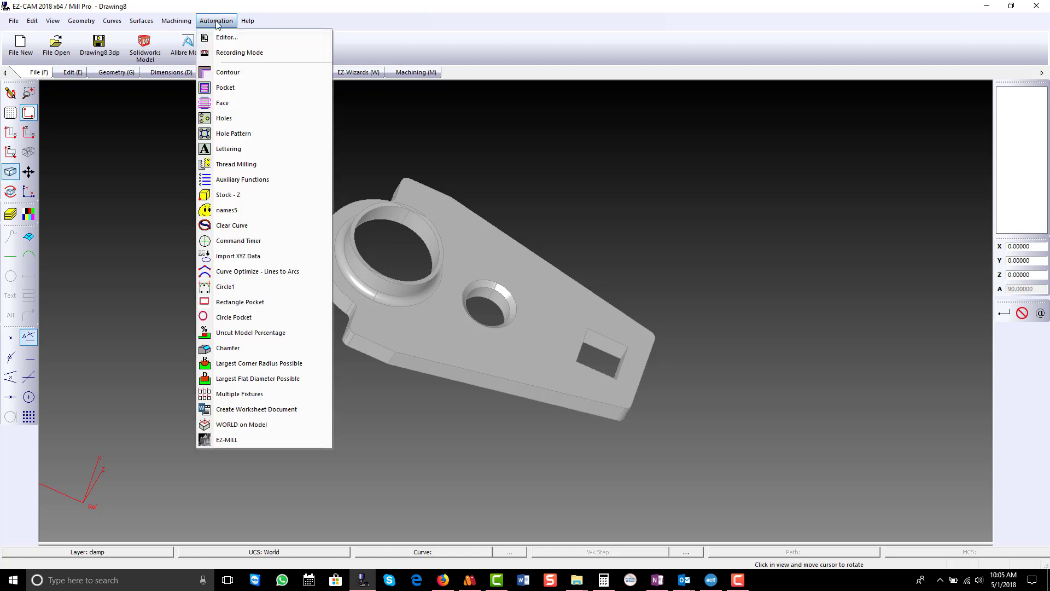
click(253, 426)
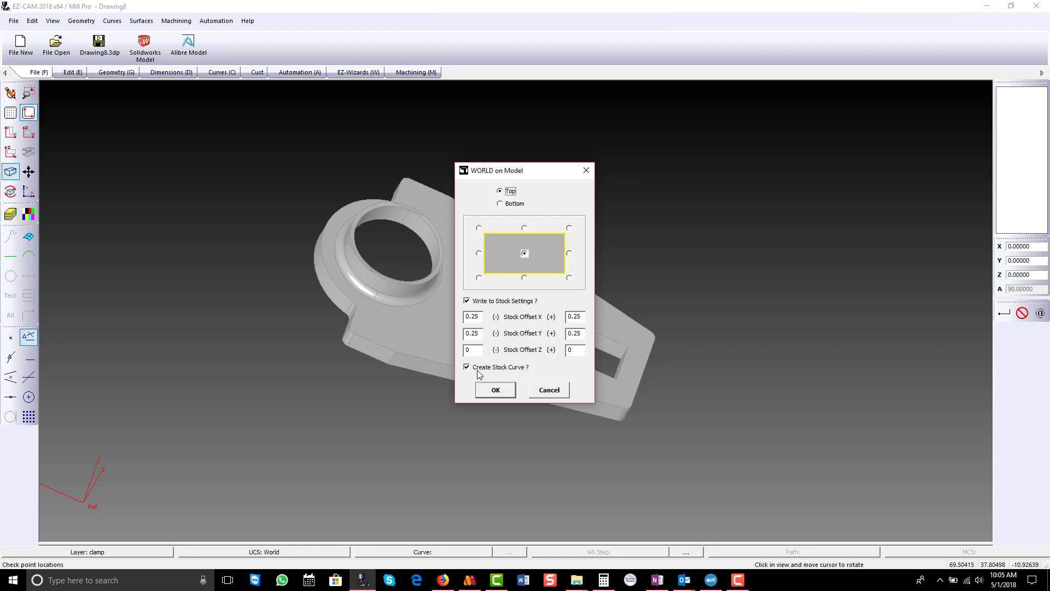
click(496, 389)
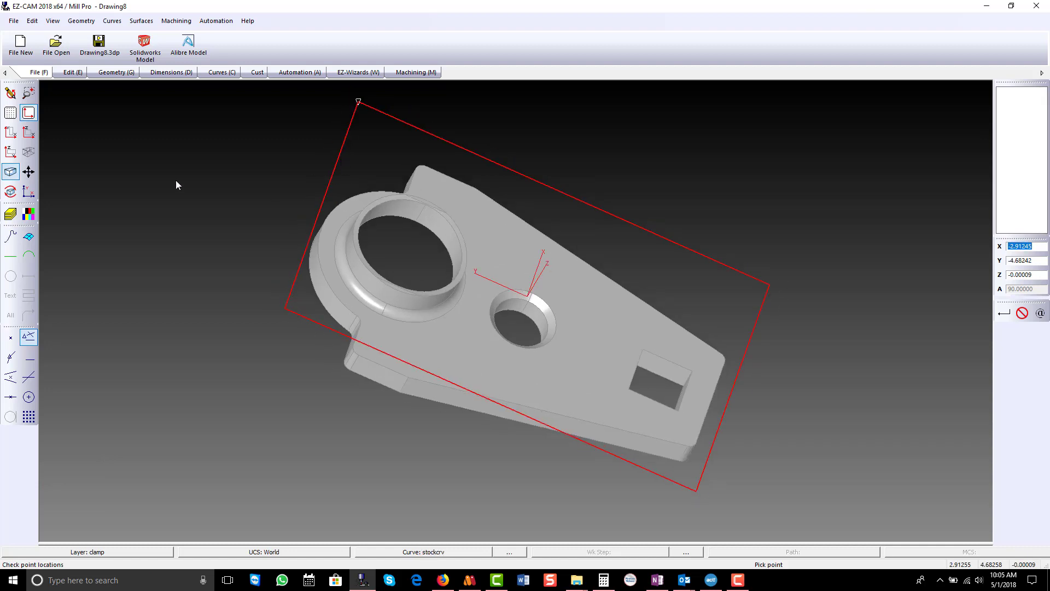
- Rotate the whole model and its stock curve 90 degrees about the Z axis around the centre point 0, 0, 0
click(10, 132)
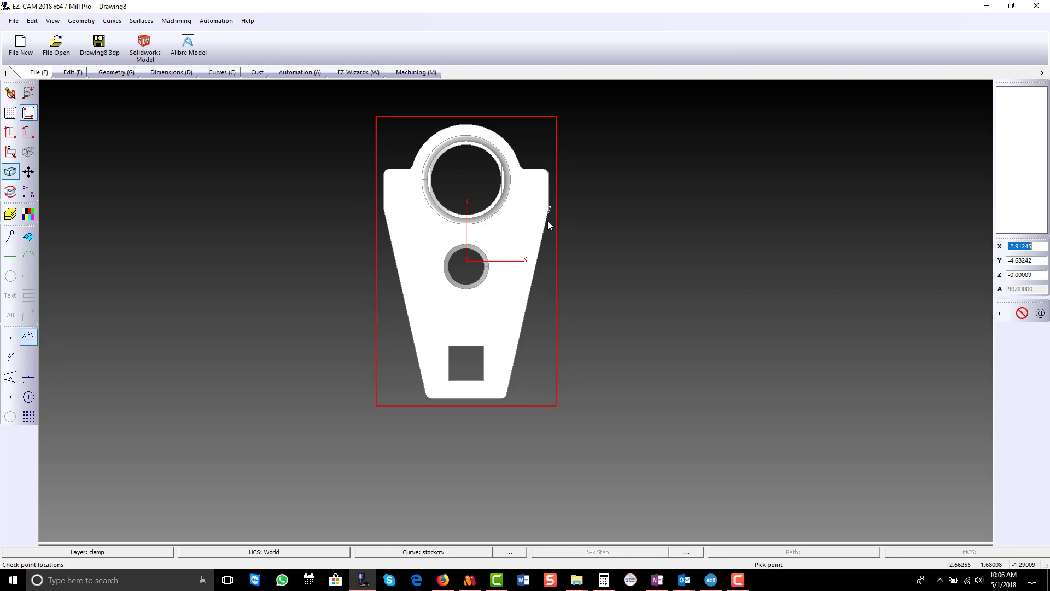
click(76, 73)
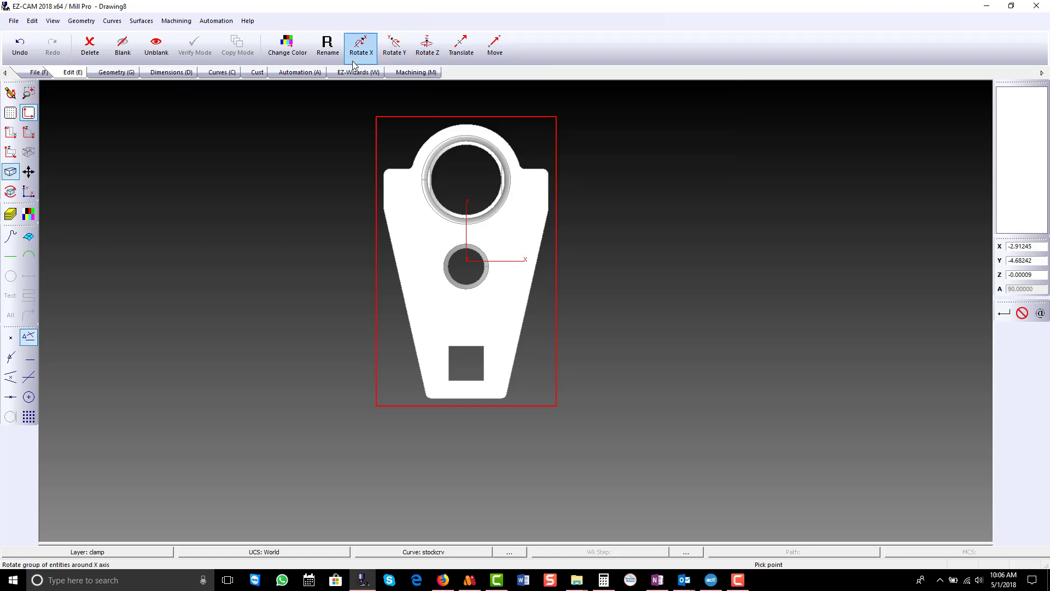
click(52, 22)
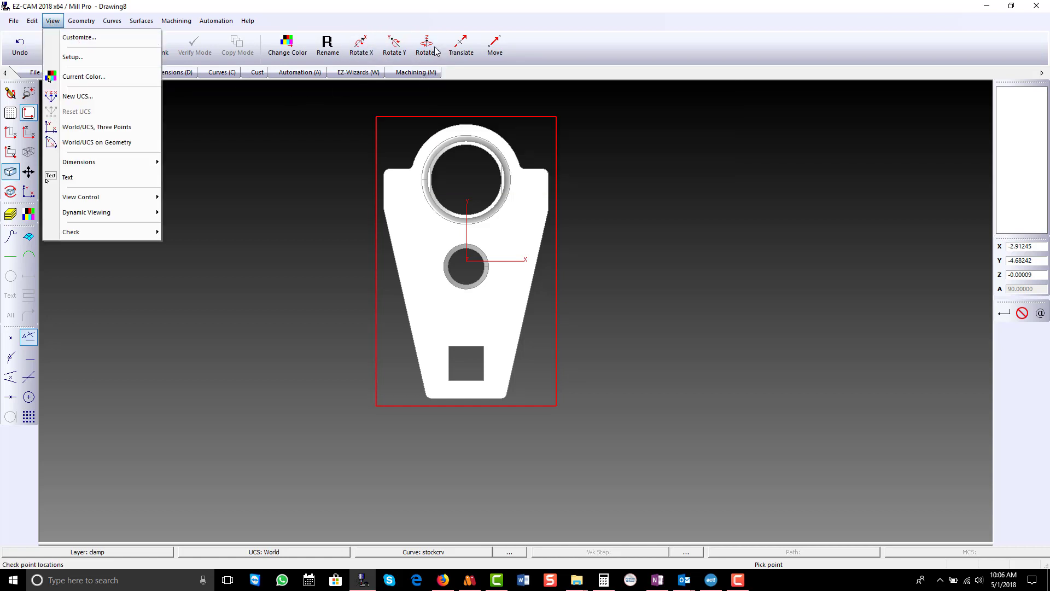
click(374, 104)
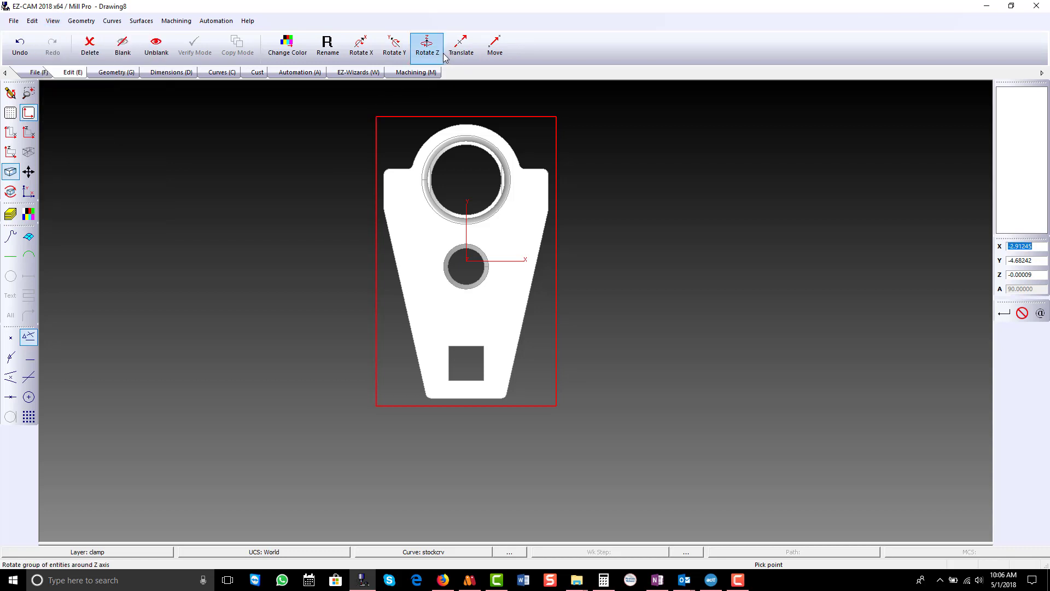
click(427, 46)
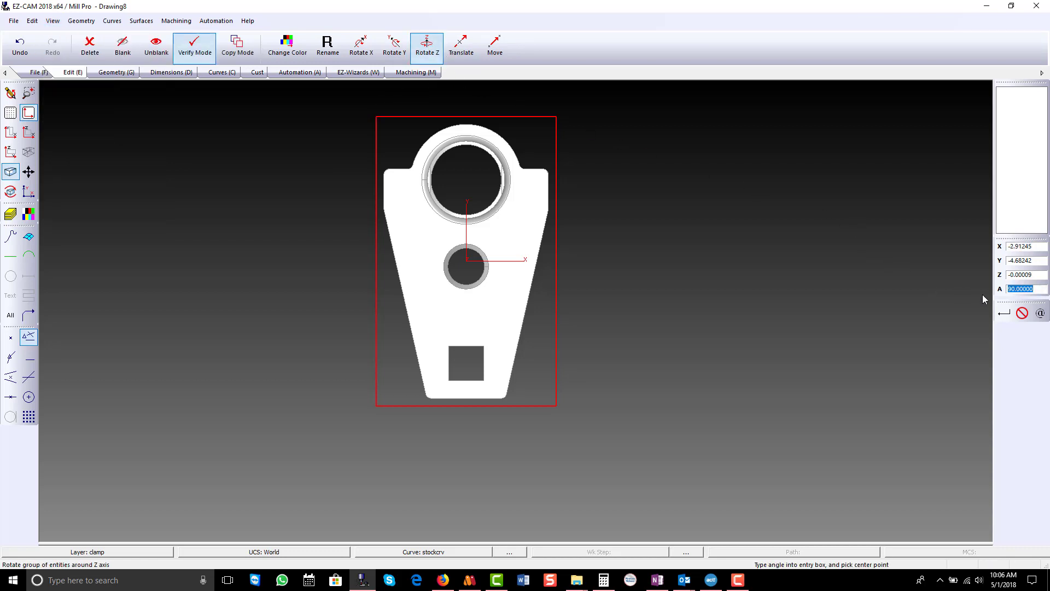
key(Return)
text(0)
key(Return)
text(0)
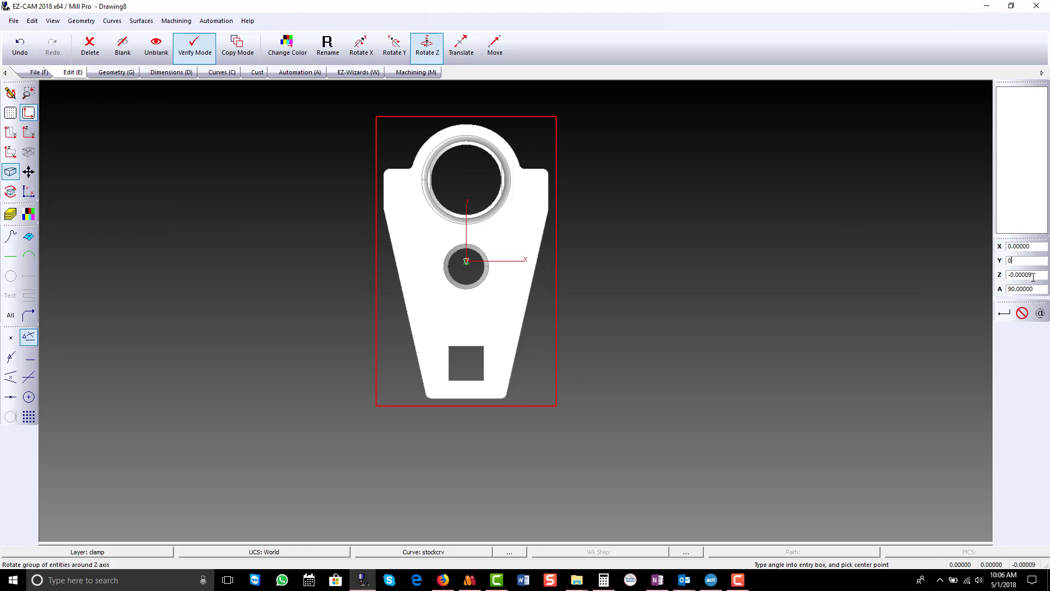
key(Return)
text(0)
key(Return)
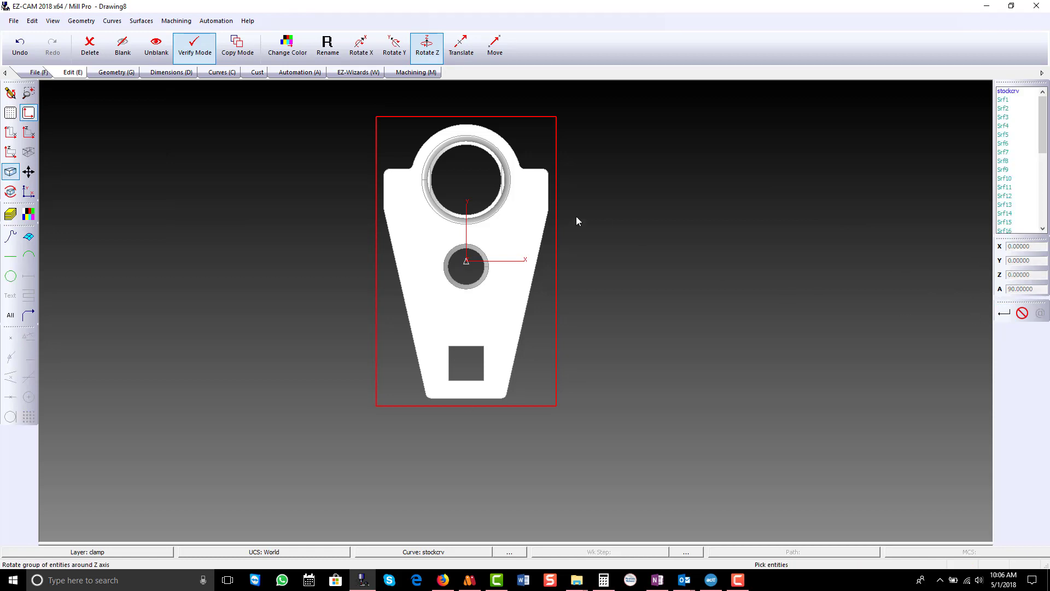
drag(342, 89, 652, 437)
key(Return)
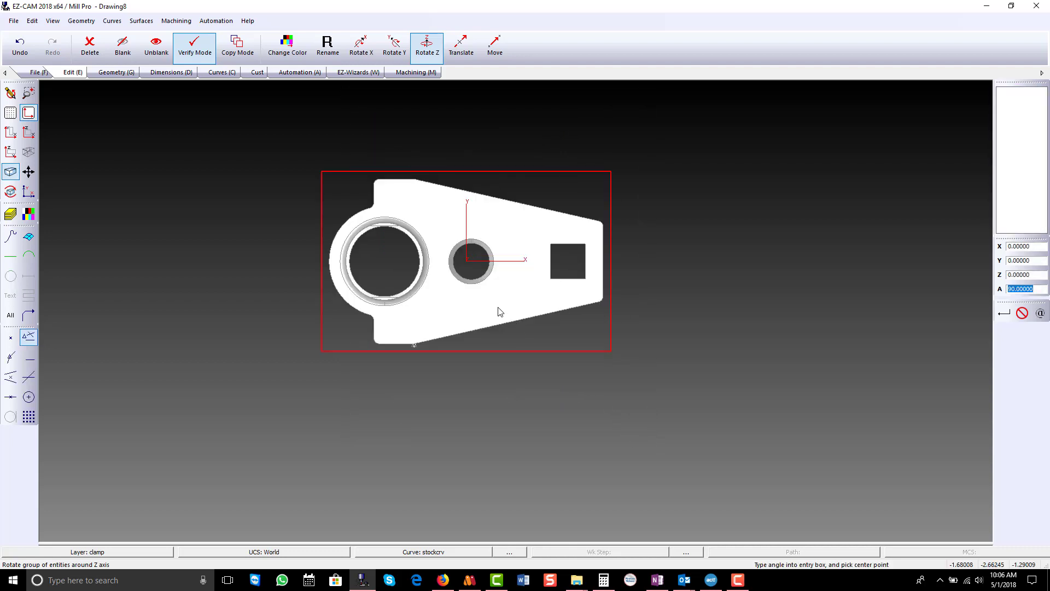
scroll(574, 301, up, 1)
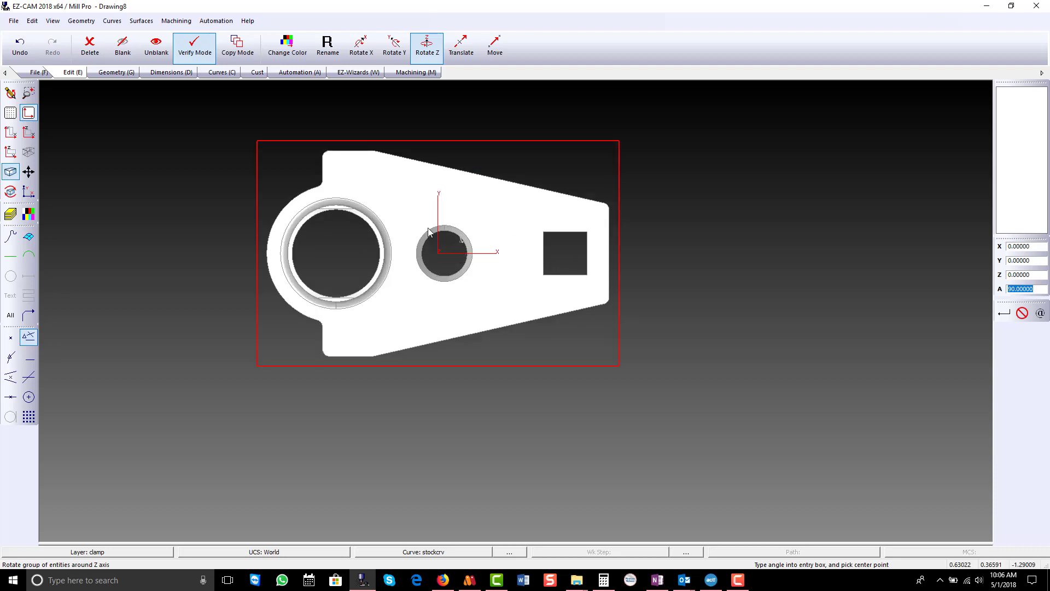
scroll(398, 205, up, 1)
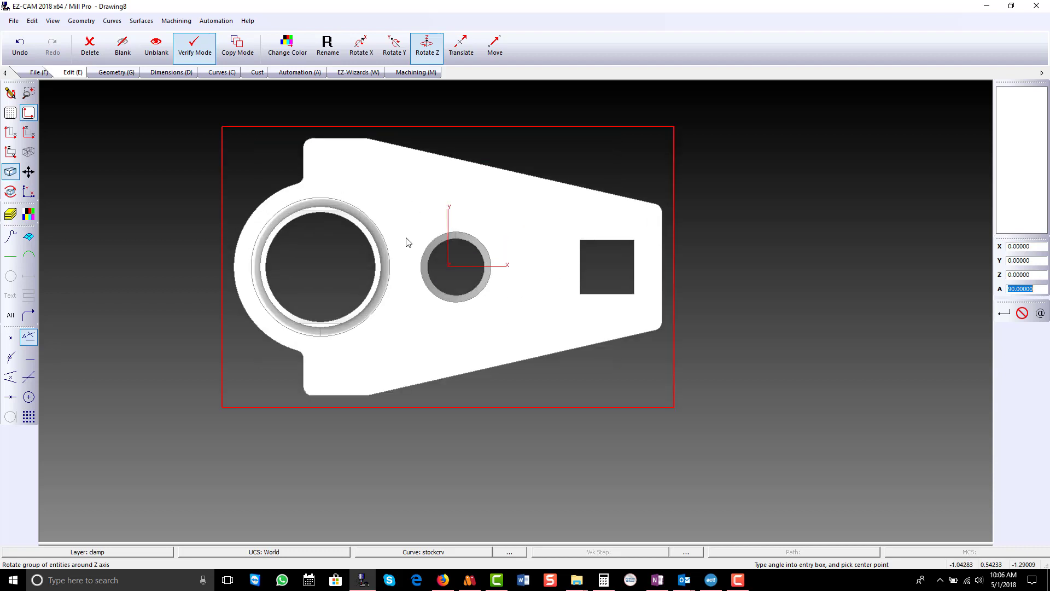
click(378, 255)
click(1022, 313)
- Create face curves named Crv2 from the clamp's flat underside, with open edge detection off
middle_drag(545, 290, 392, 244)
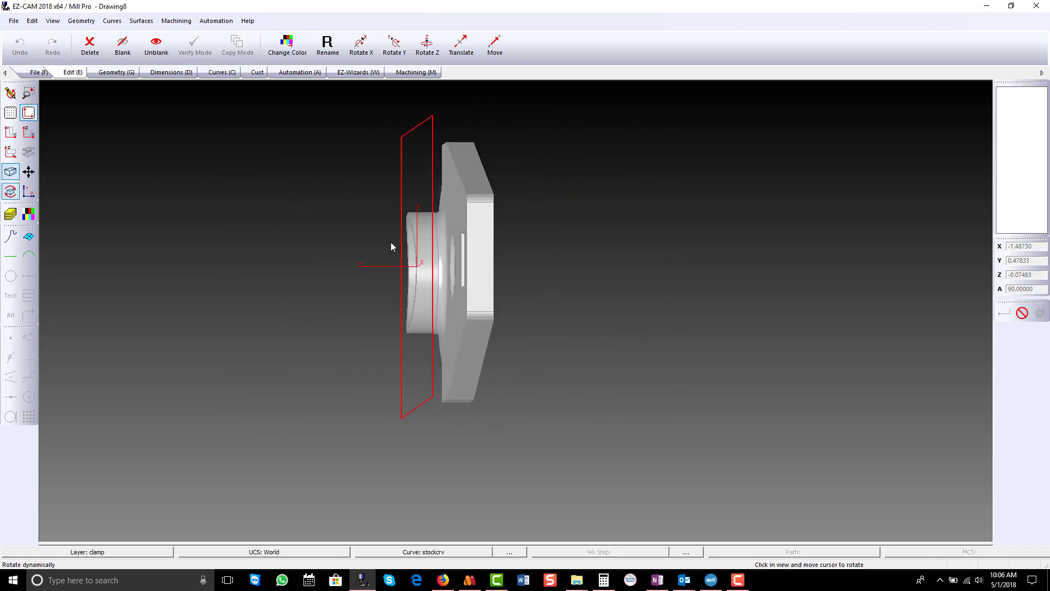
middle_drag(398, 301, 324, 271)
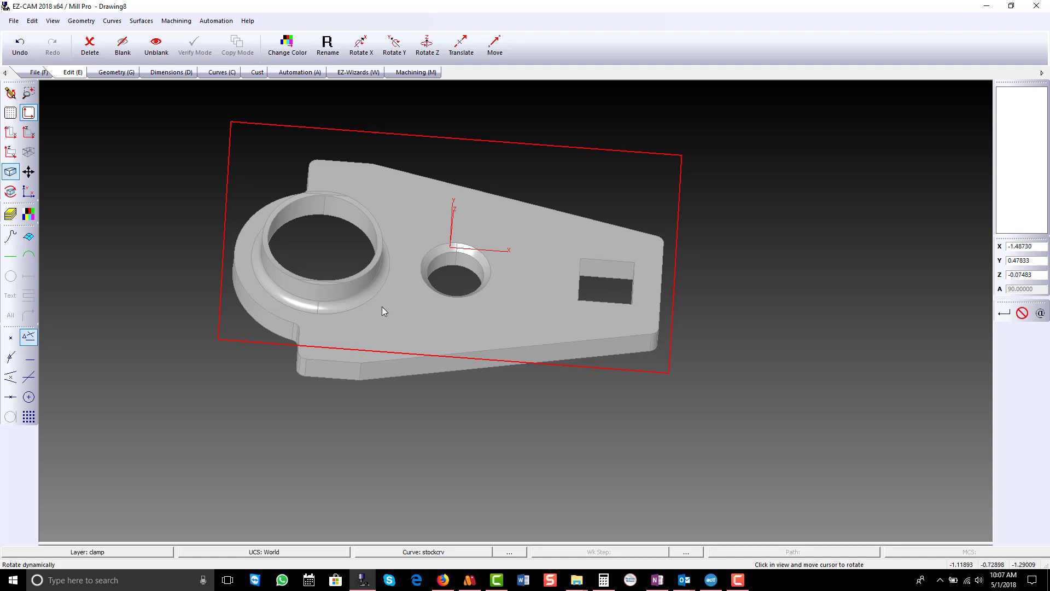
drag(464, 345, 459, 215)
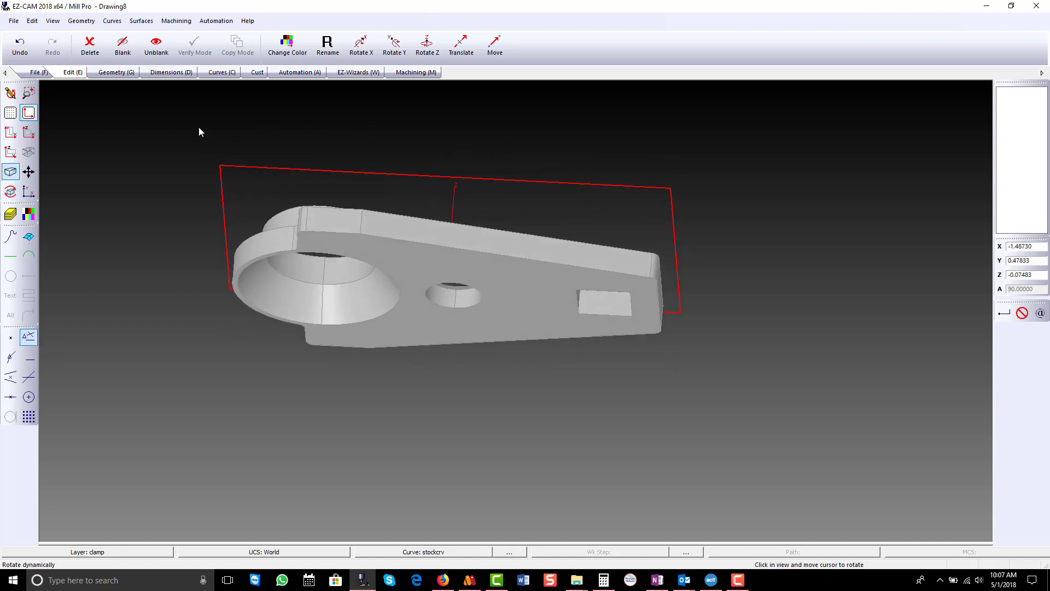
click(223, 72)
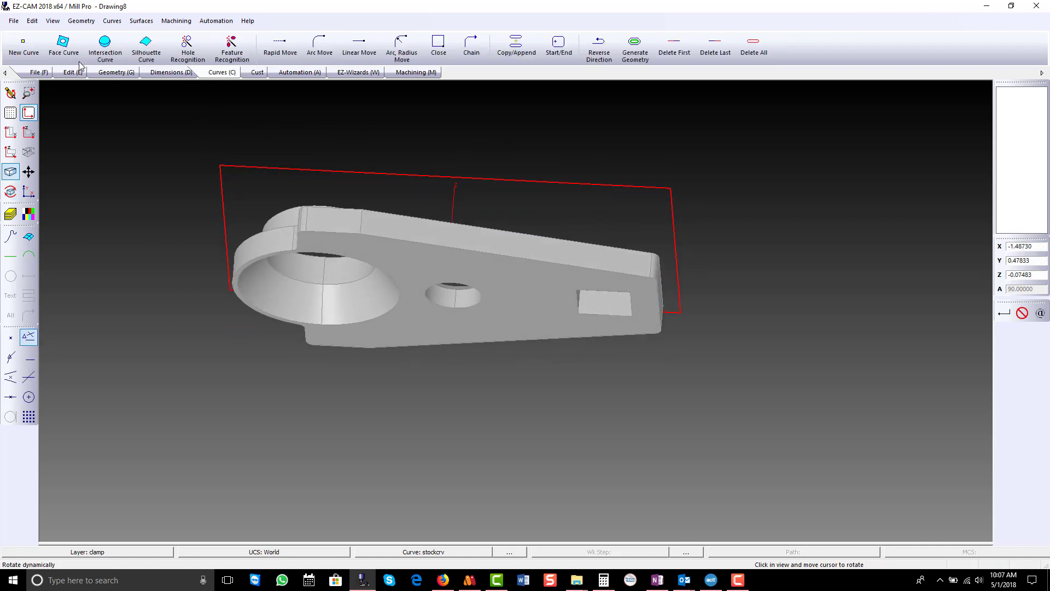
click(65, 46)
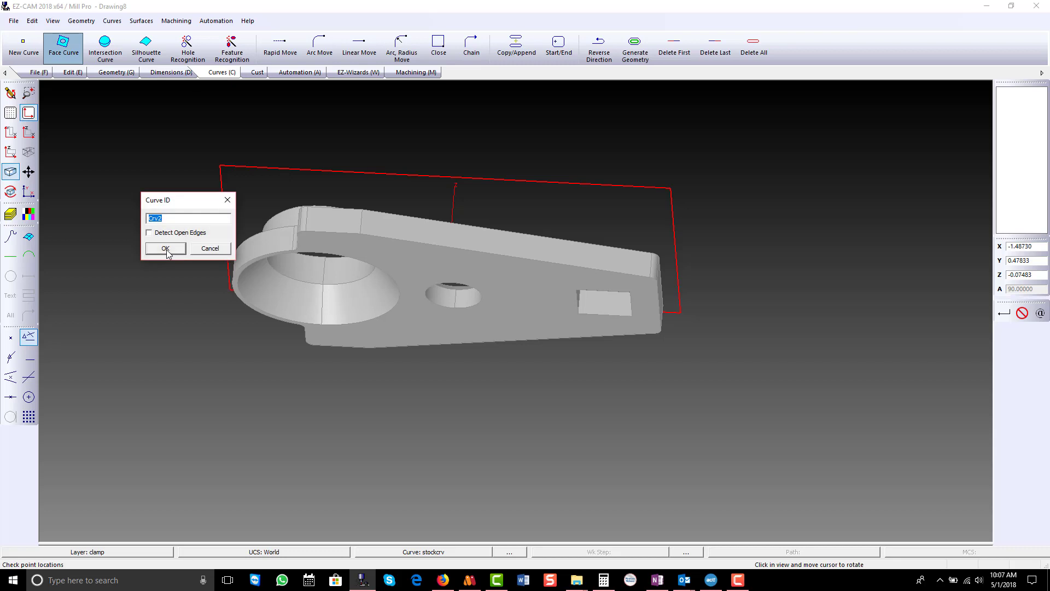
click(166, 248)
click(418, 261)
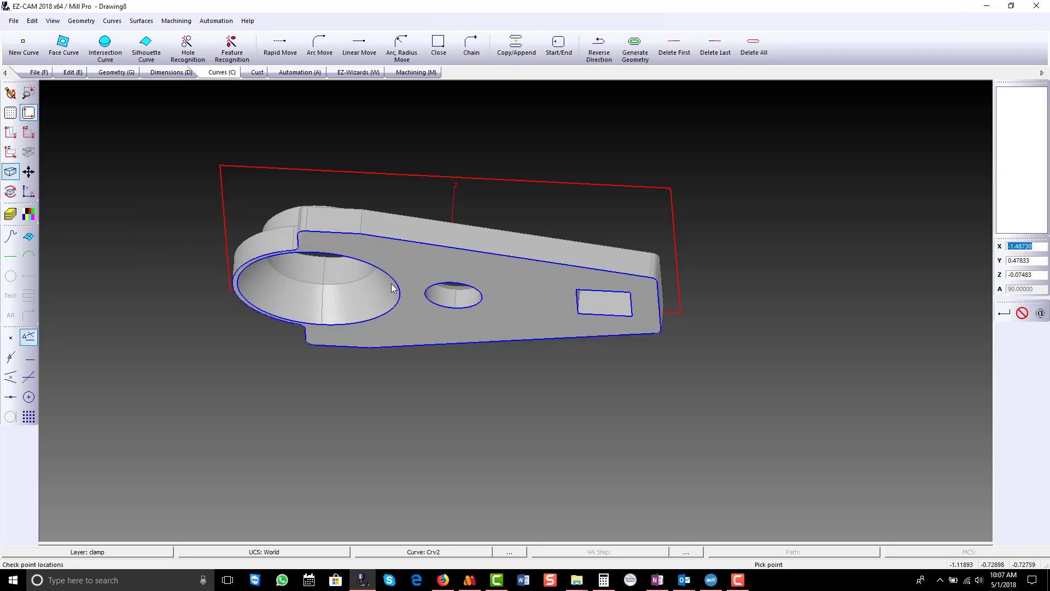
- Check a point on the outer profile curve along the clamp's bottom edge and copy its Z coordinate
middle_drag(401, 313, 399, 265)
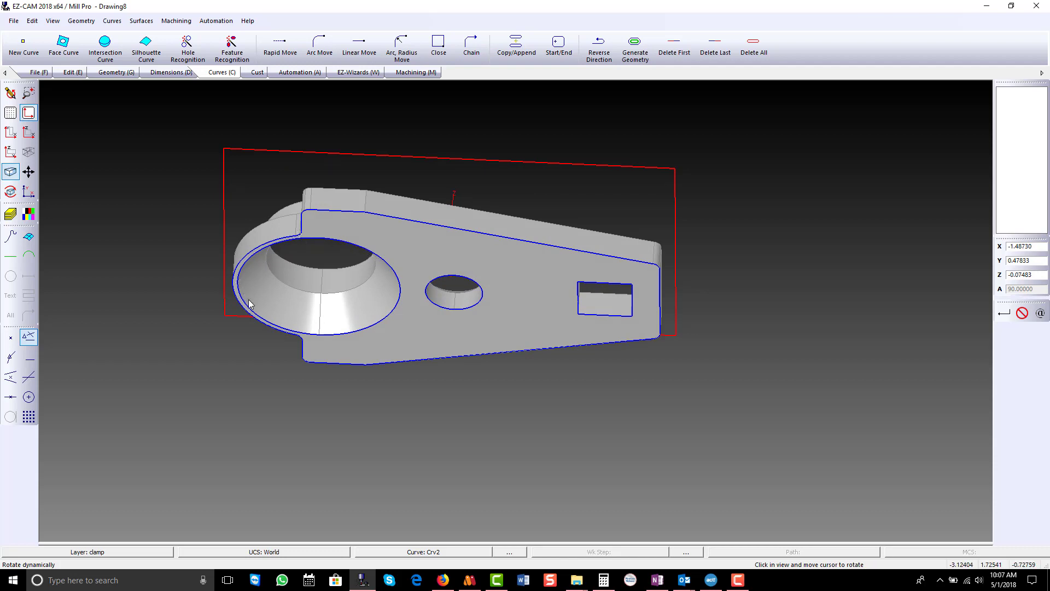
drag(410, 296, 424, 412)
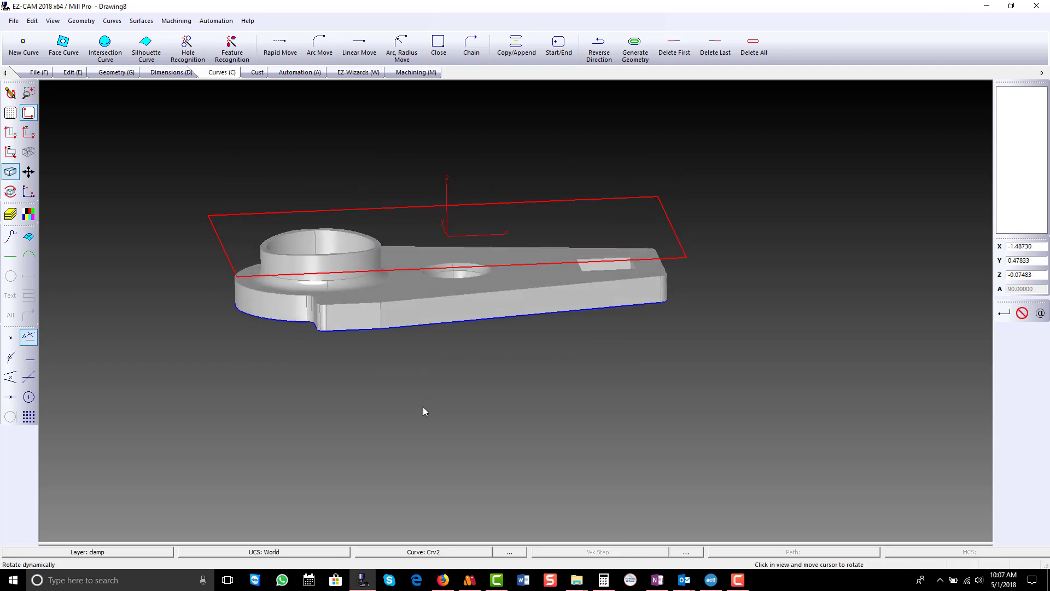
click(382, 332)
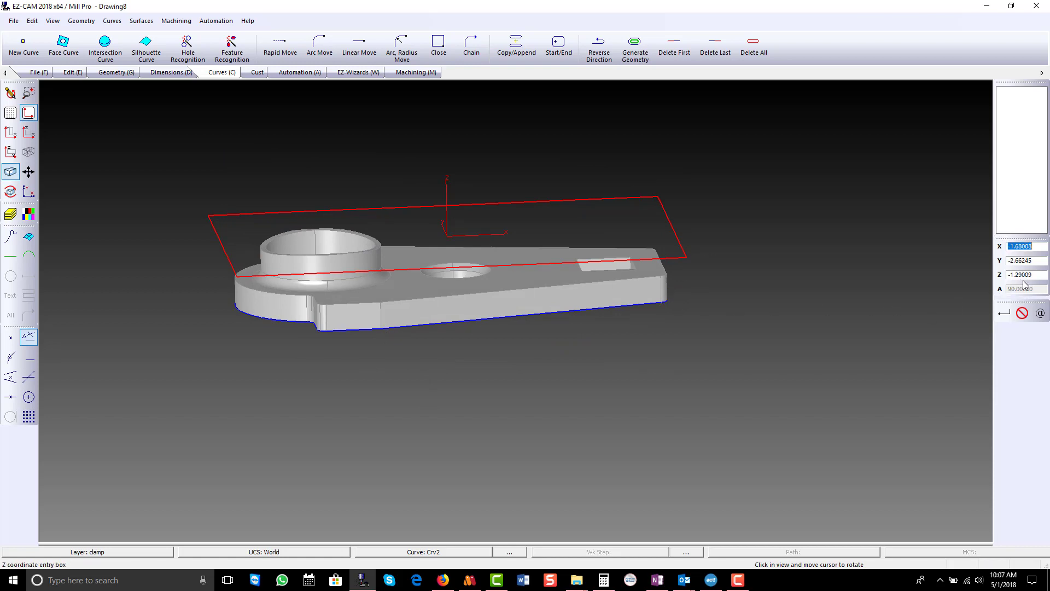
drag(427, 282, 426, 370)
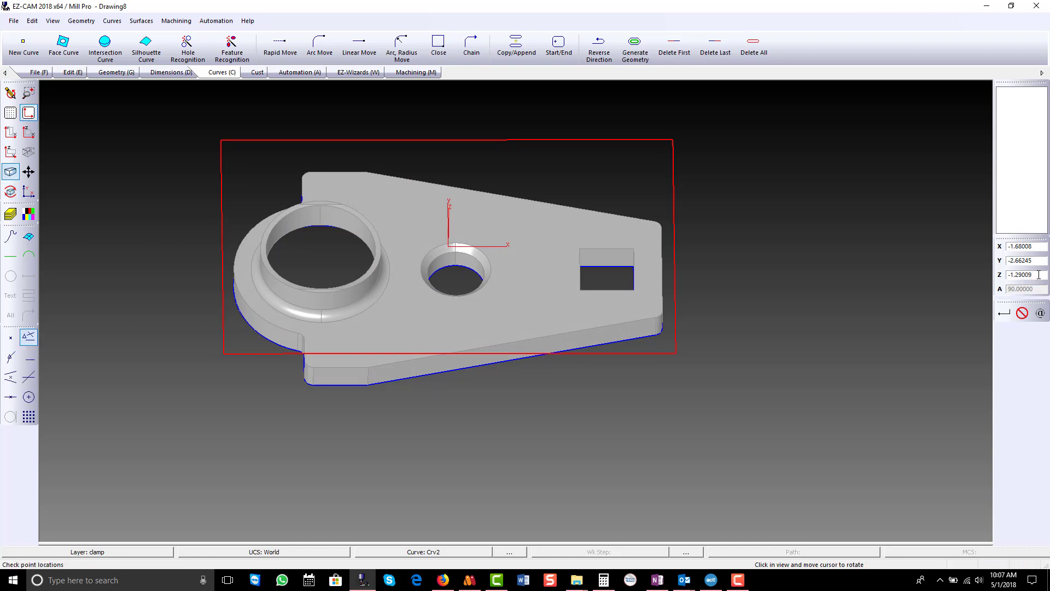
drag(1018, 274, 1008, 274)
right_click(1012, 275)
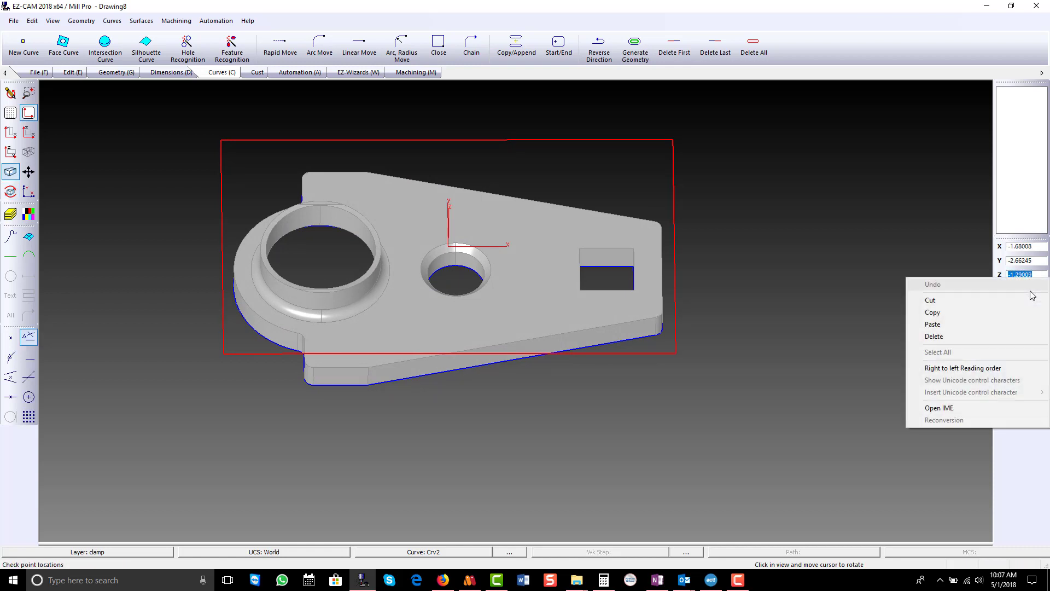
click(1011, 313)
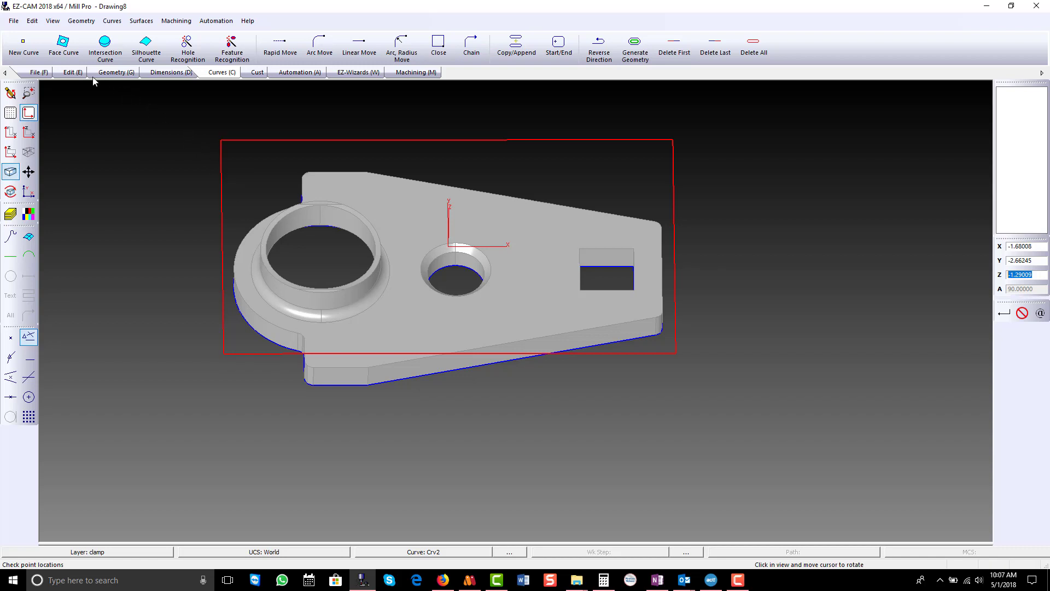
- Translate the clamp's outer profile curve by 1.29009 in Z, limiting the selection to curves
click(76, 74)
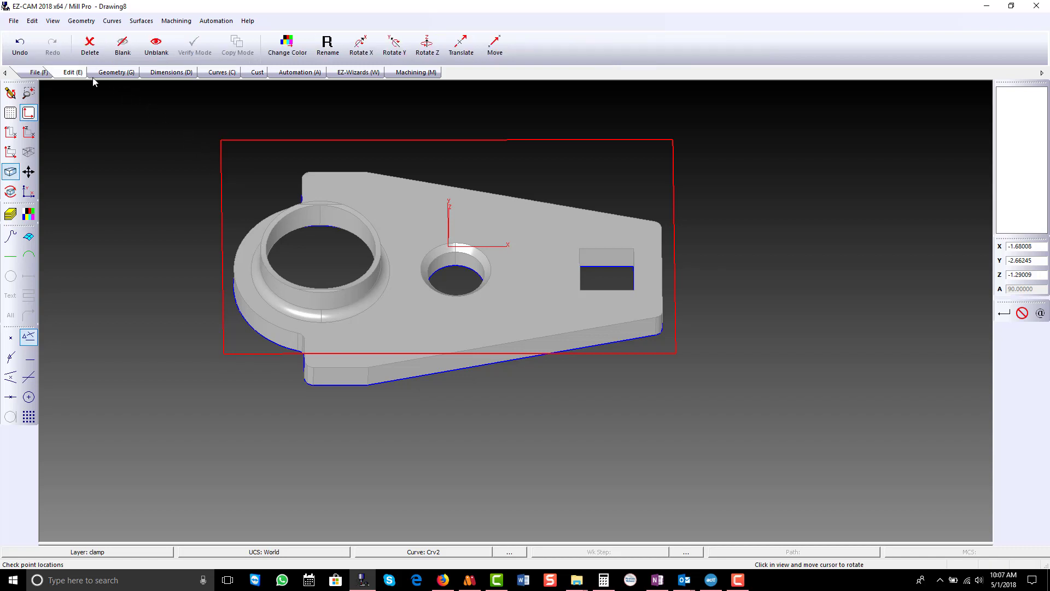
click(461, 46)
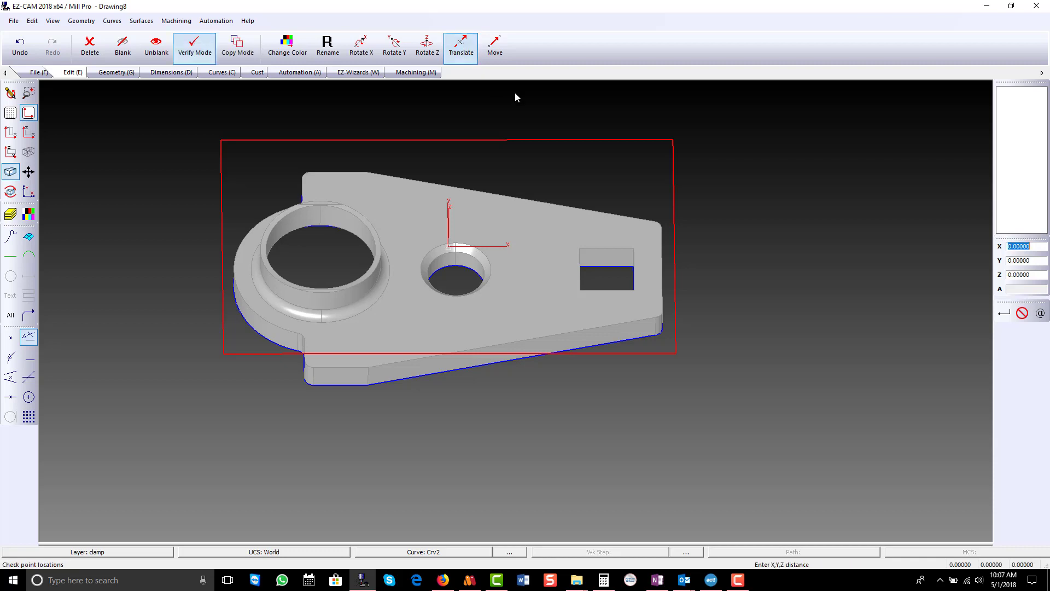
click(1019, 274)
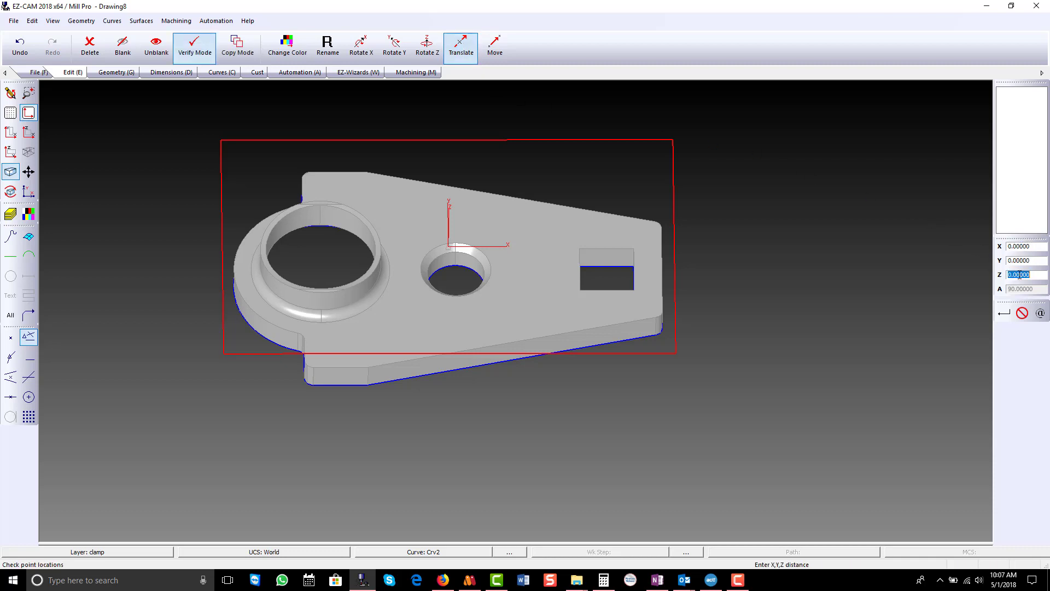
right_click(1020, 275)
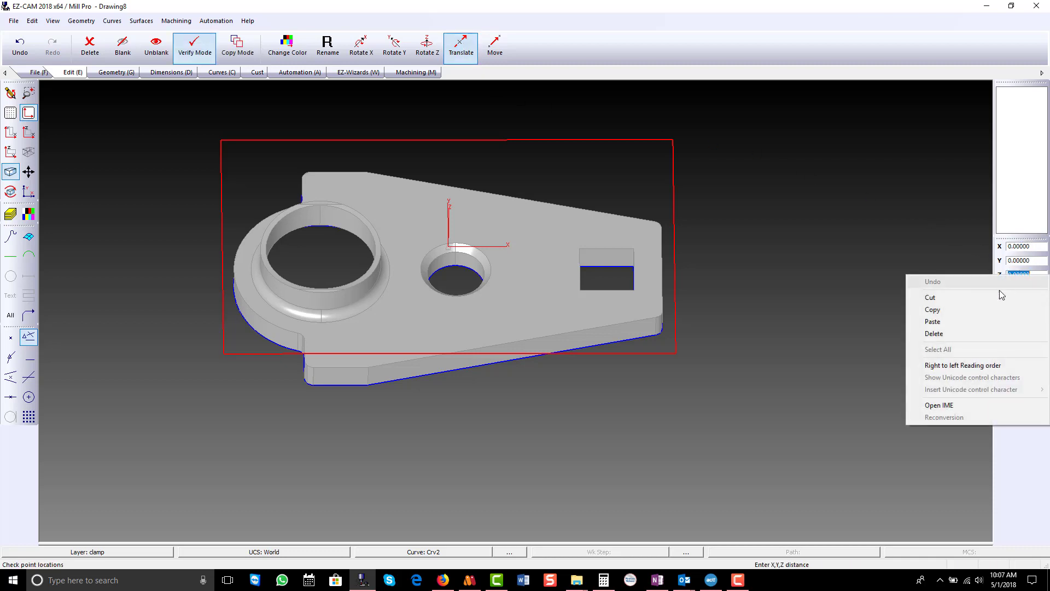
click(966, 323)
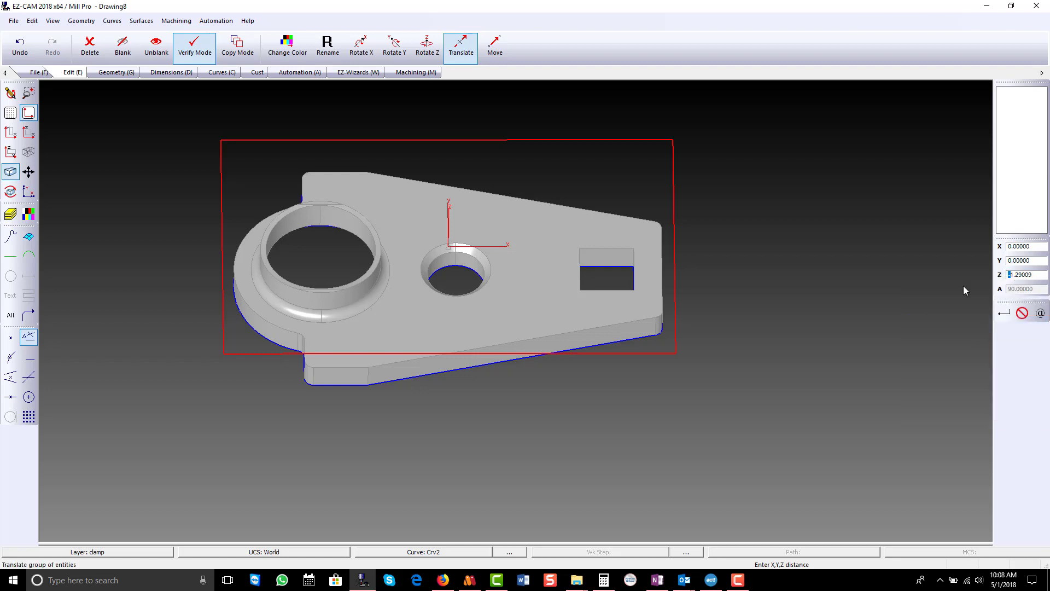
click(1004, 313)
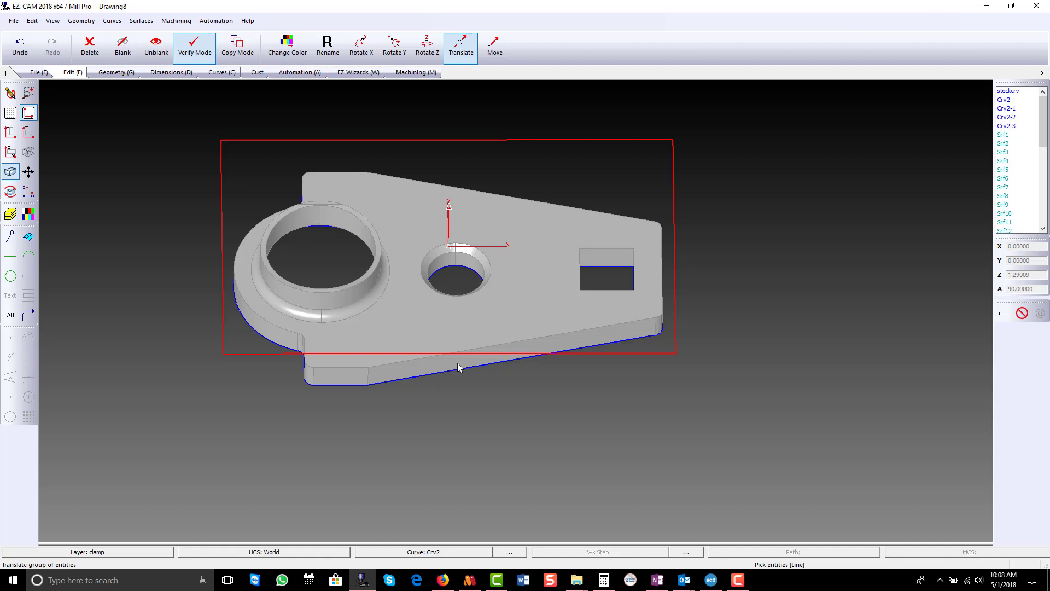
click(11, 237)
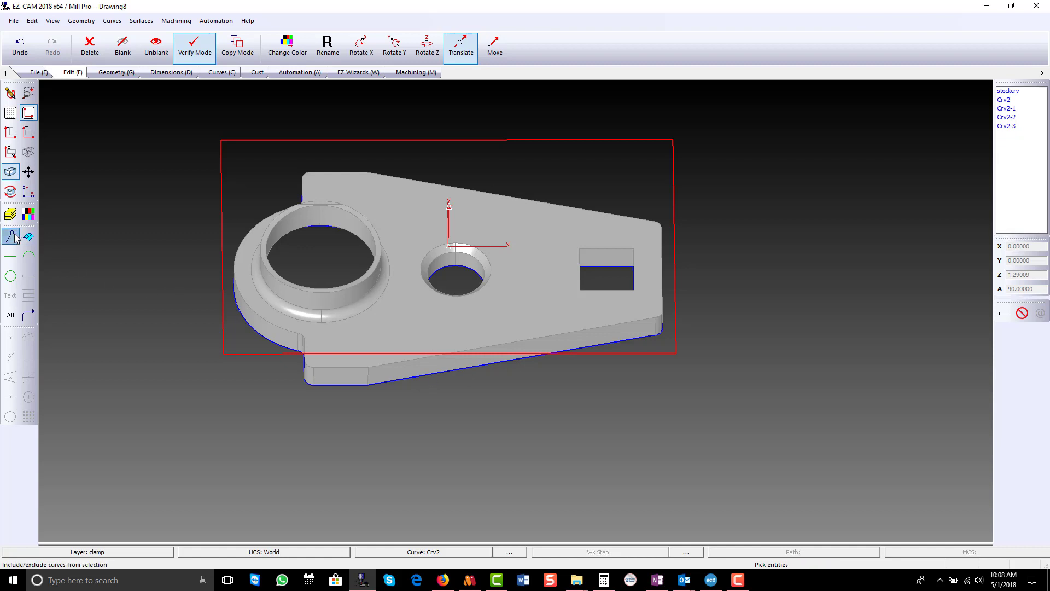
click(332, 385)
key(Return)
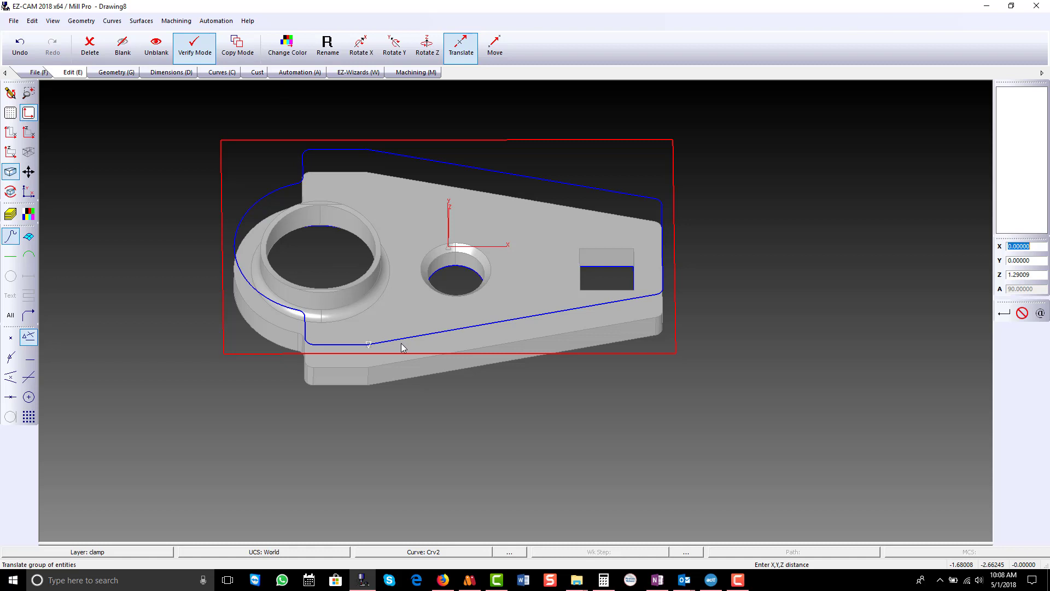
- Start an automated facing operation with the work step ID "face"
click(300, 72)
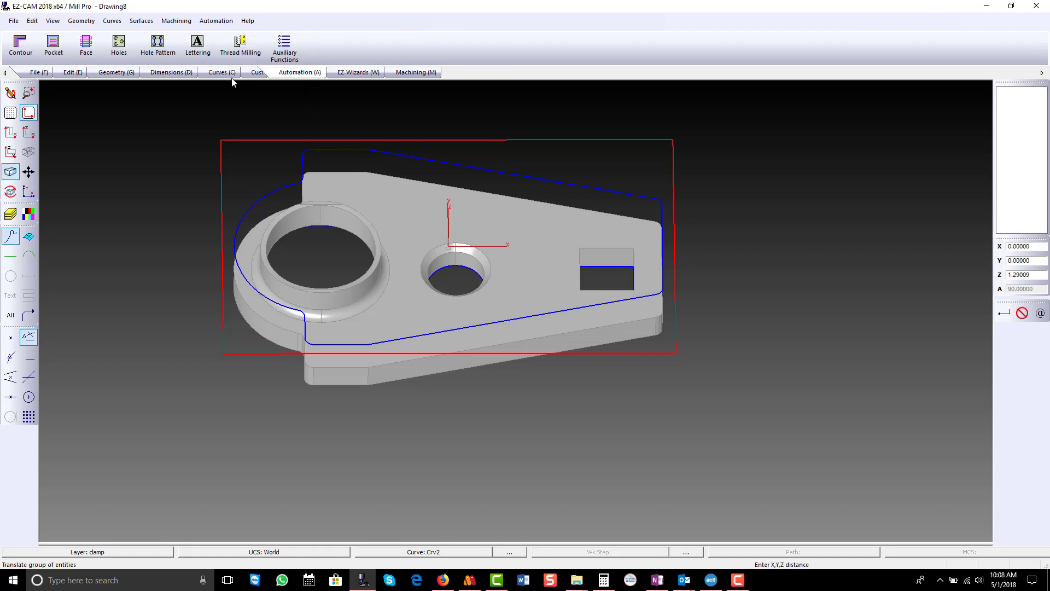
click(85, 47)
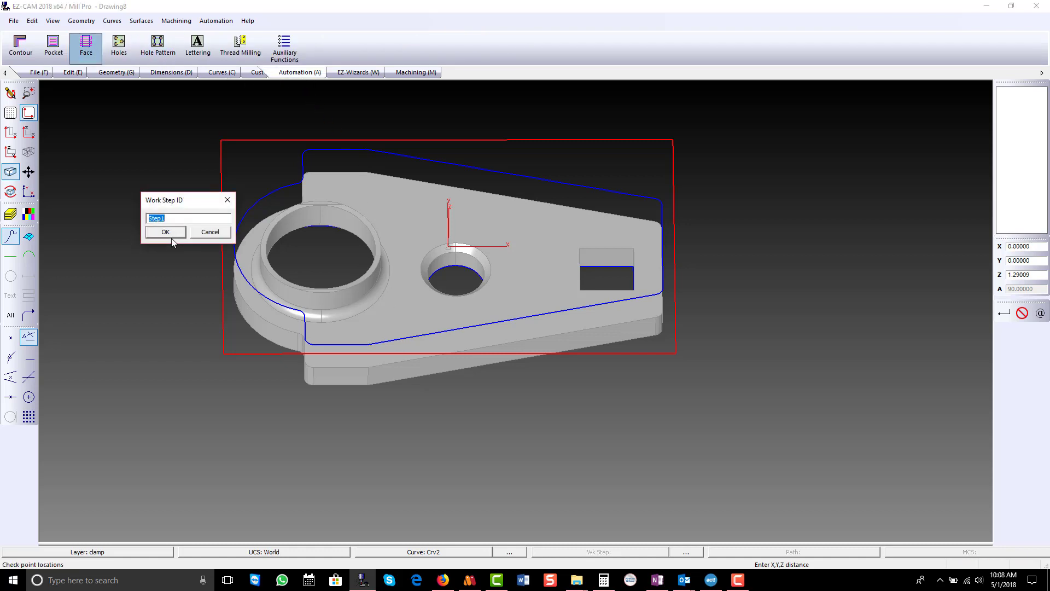
text(face)
key(Return)
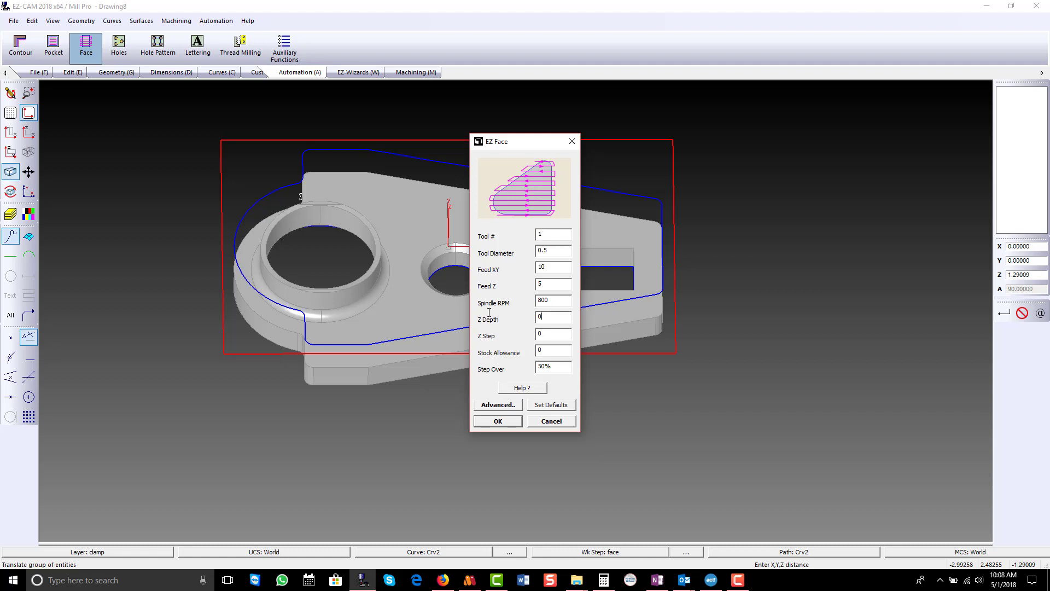
- Set the facing operation's Z depth to 1.35 and accept its parameters
drag(489, 312, 490, 314)
right_click(561, 318)
click(571, 365)
key(Delete)
drag(546, 317, 589, 319)
text(35)
click(509, 421)
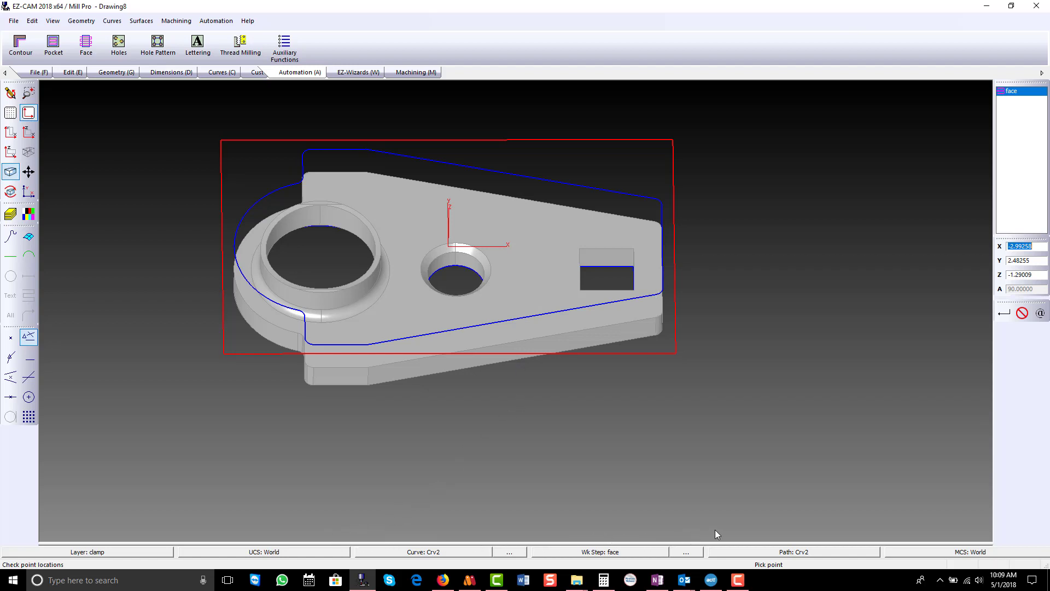
- Change the face work step's path to the rectangular stock curve stockcrv and verify its toolpath
click(809, 554)
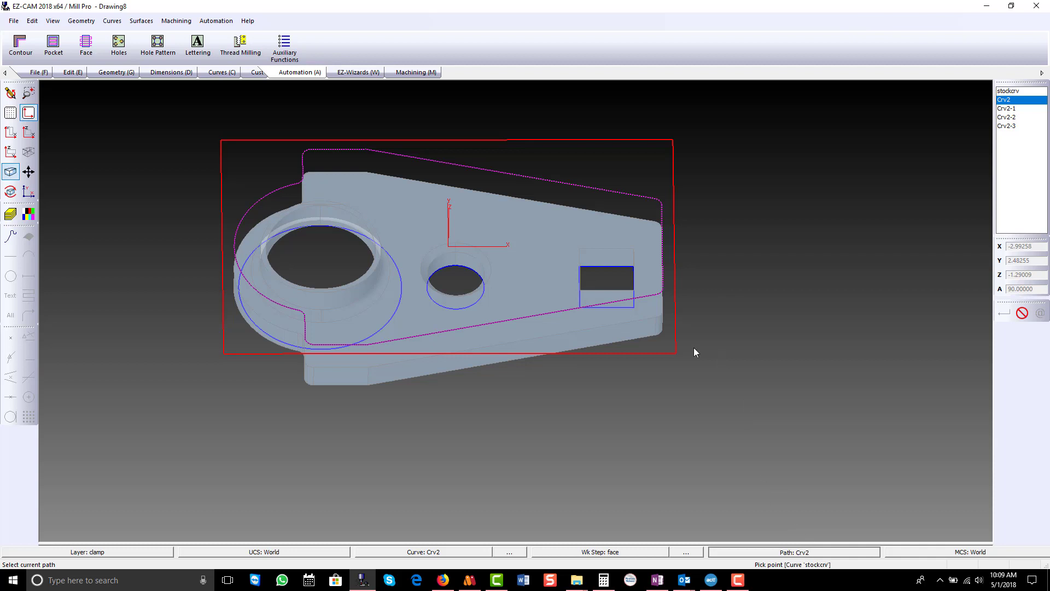
click(669, 355)
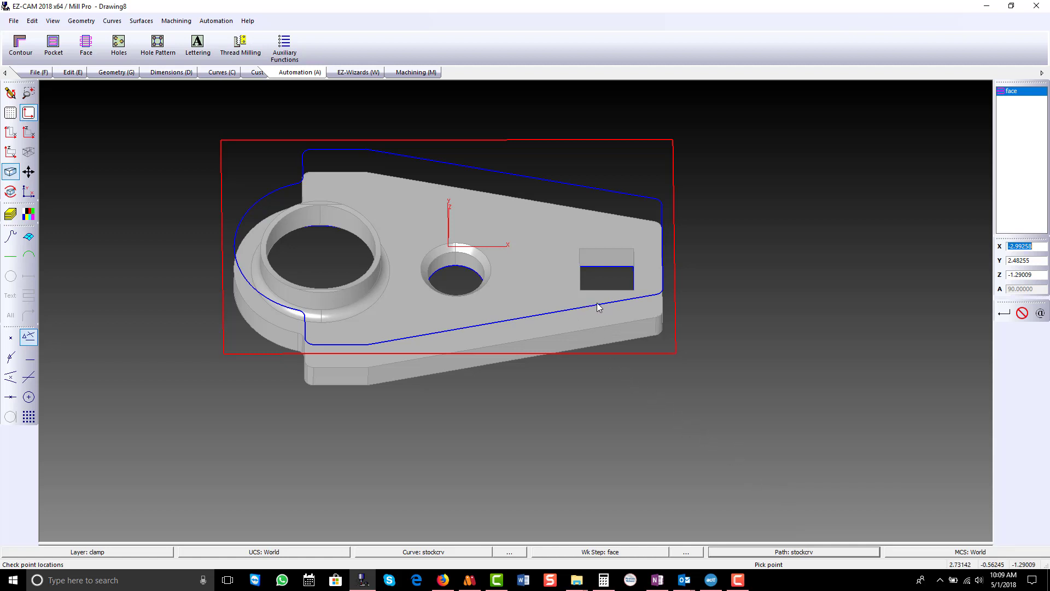
click(414, 73)
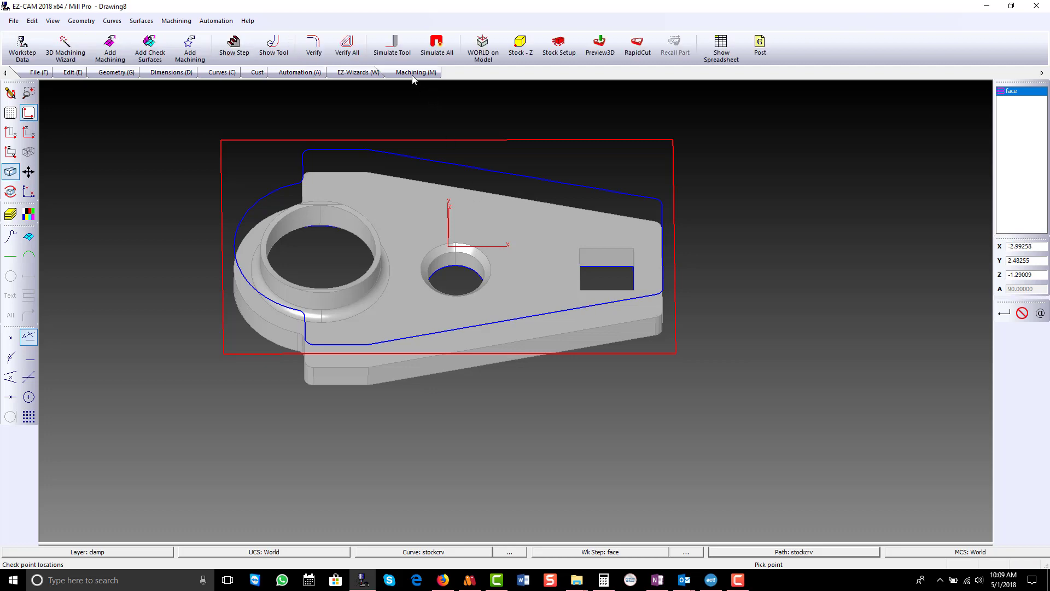
click(315, 49)
mouse_move(388, 232)
middle_down()
mouse_move(474, 165)
mouse_move(580, 173)
mouse_move(564, 187)
mouse_move(360, 235)
mouse_move(419, 248)
middle_up()
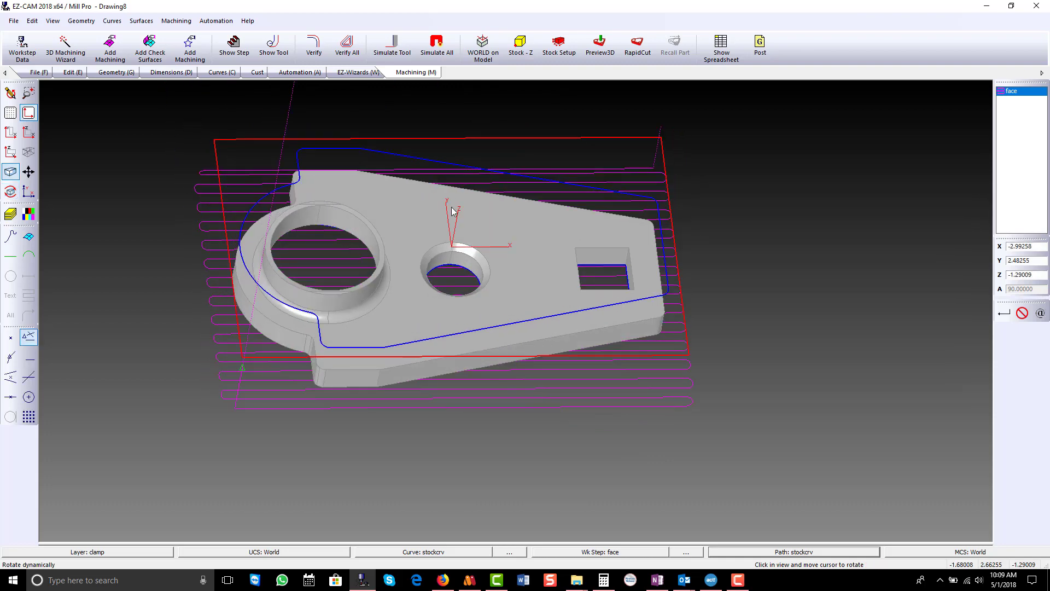
- Set the face work step's Z step to 0.5 and verify the toolpath again
double_click(1009, 92)
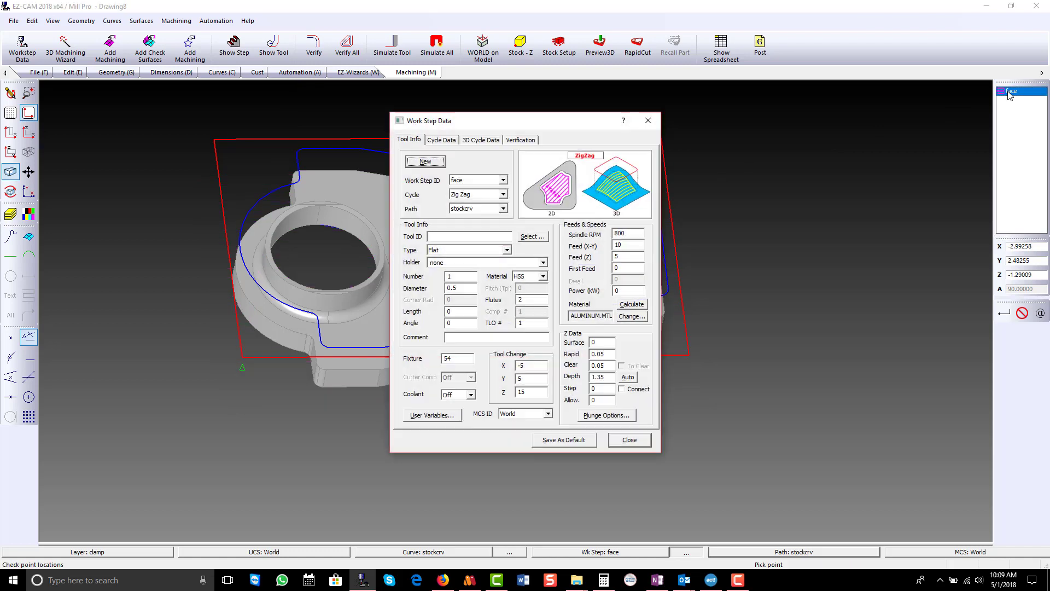
click(602, 389)
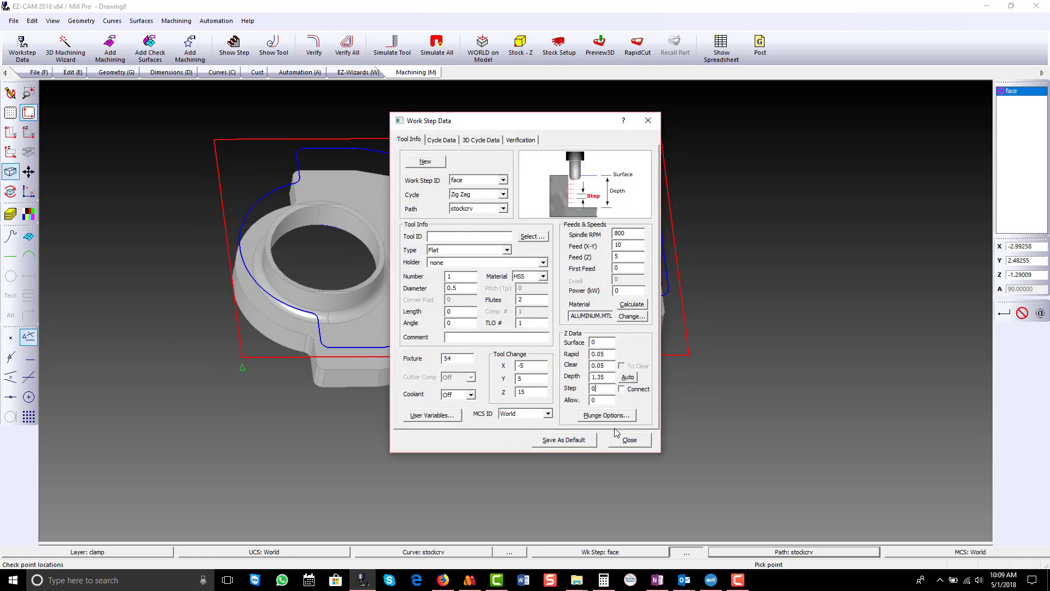
text(.5)
click(635, 440)
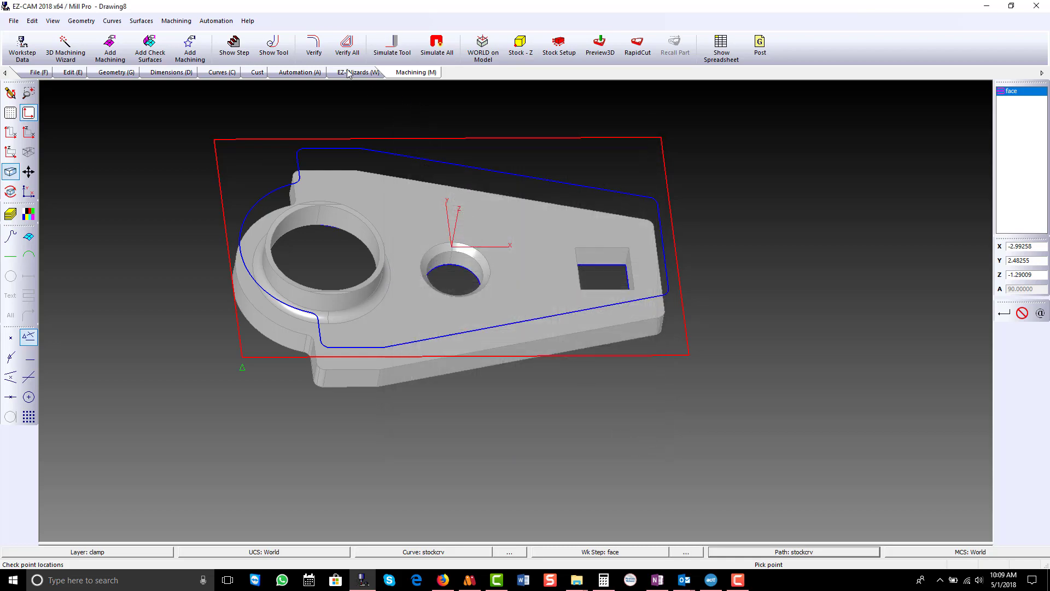
click(318, 48)
mouse_move(461, 225)
middle_down()
mouse_move(494, 207)
mouse_move(492, 188)
mouse_move(398, 223)
mouse_move(337, 264)
middle_up()
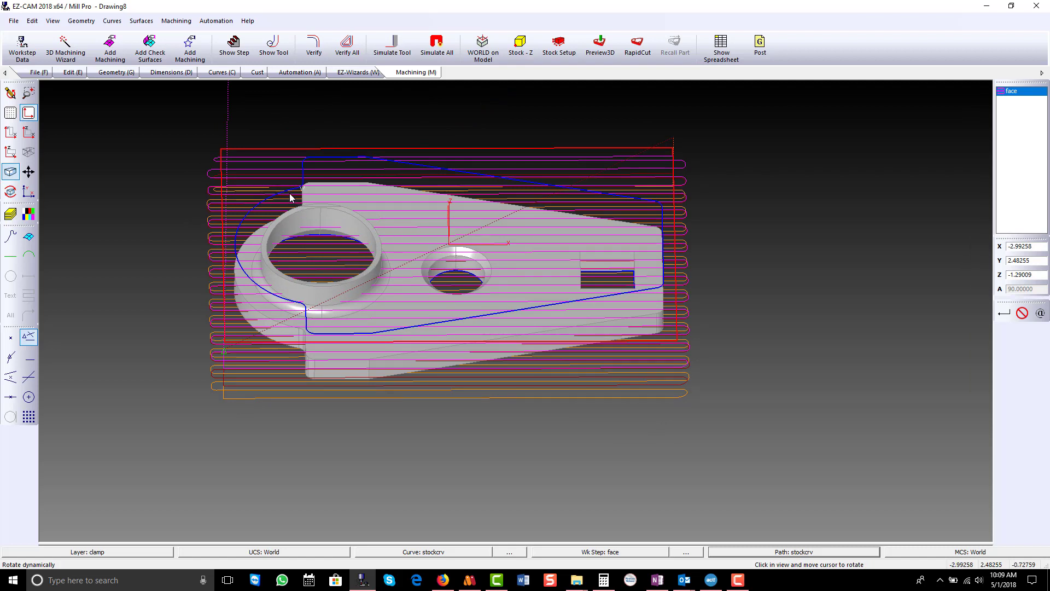
- Add the clamp's raised outer profile curve as a machining curve for the face step and verify the toolpath
click(195, 58)
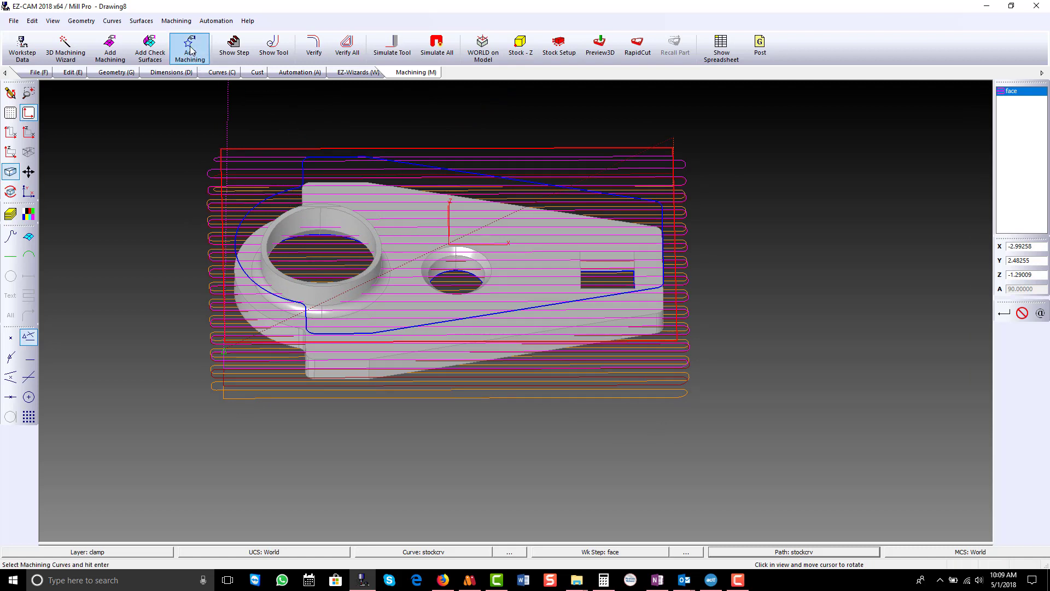
click(288, 187)
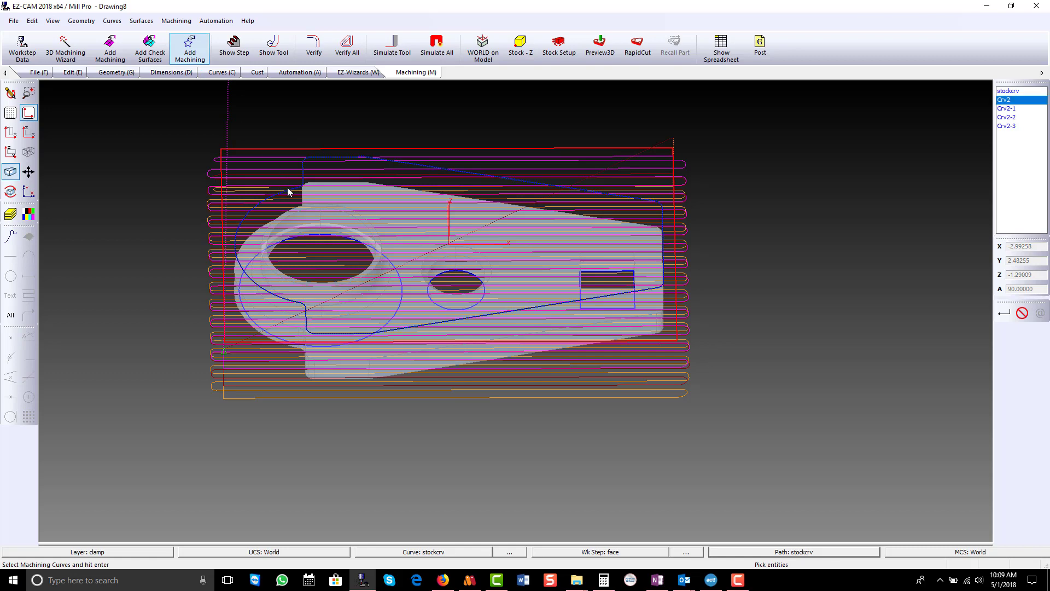
key(Return)
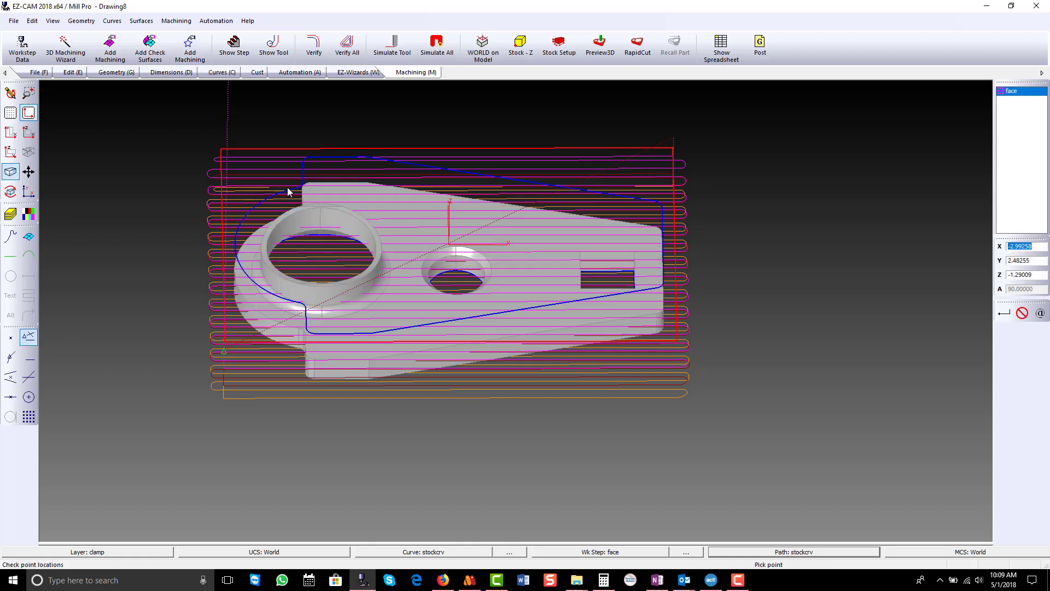
click(313, 44)
mouse_move(421, 278)
middle_down()
mouse_move(422, 347)
mouse_move(438, 351)
mouse_move(457, 323)
mouse_move(454, 252)
middle_up()
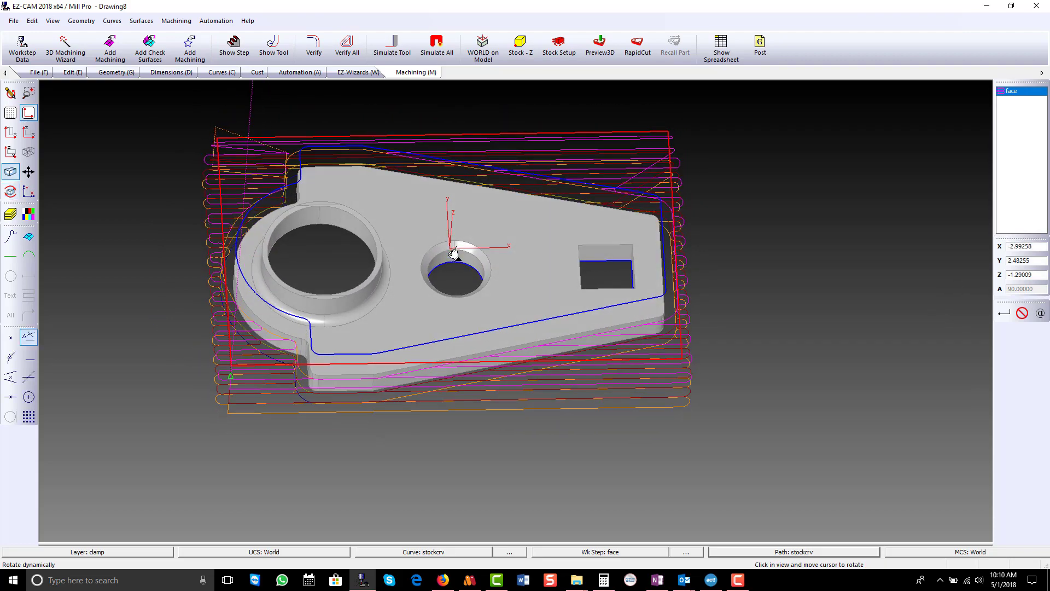
- Preview the face step's material removal in 3D, inspect the cut stock, and return to the model
click(609, 52)
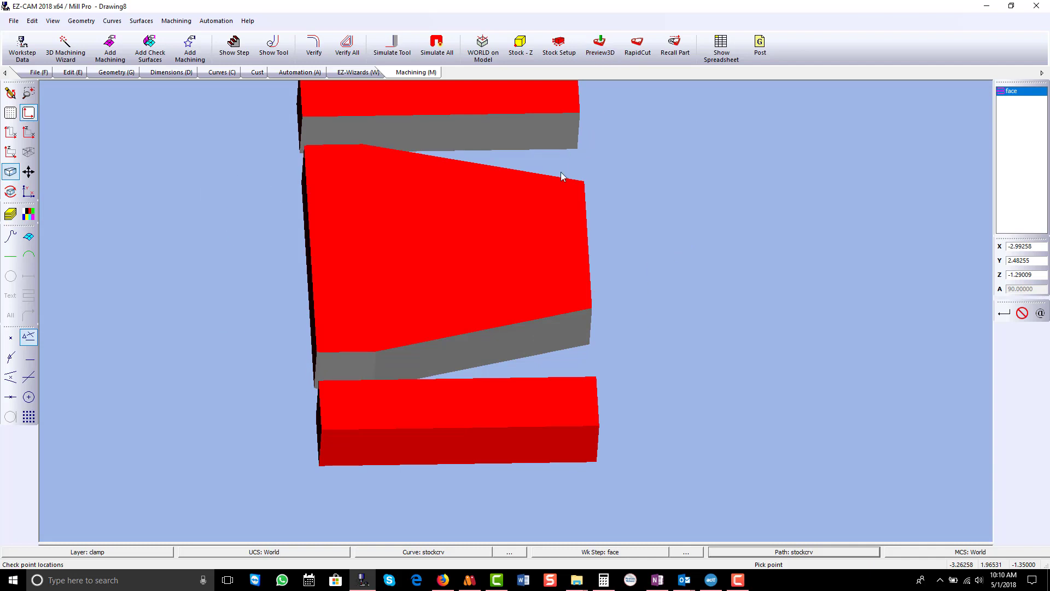
middle_drag(479, 235, 525, 224)
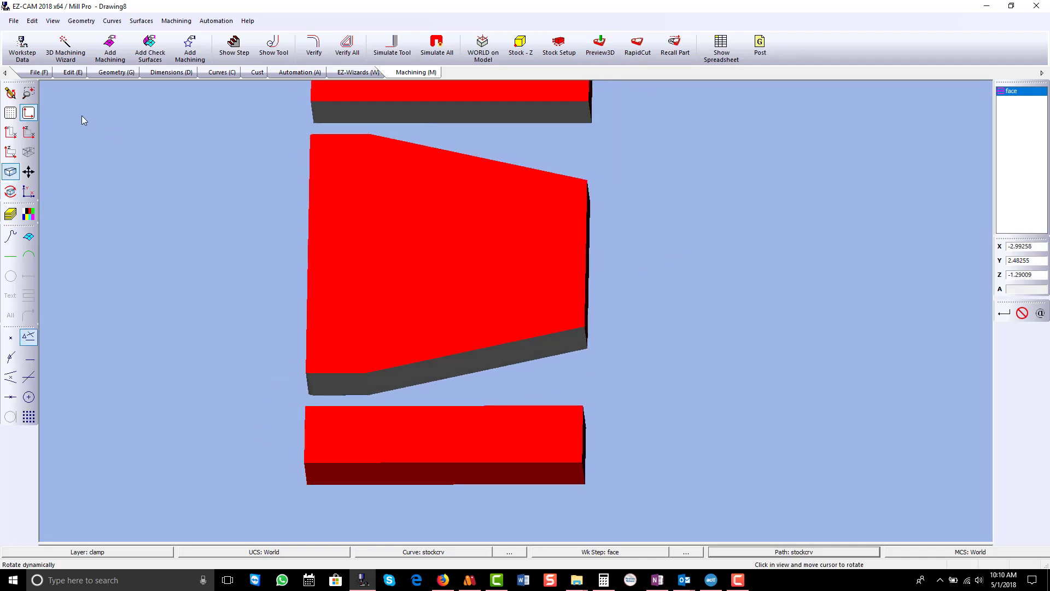
click(14, 93)
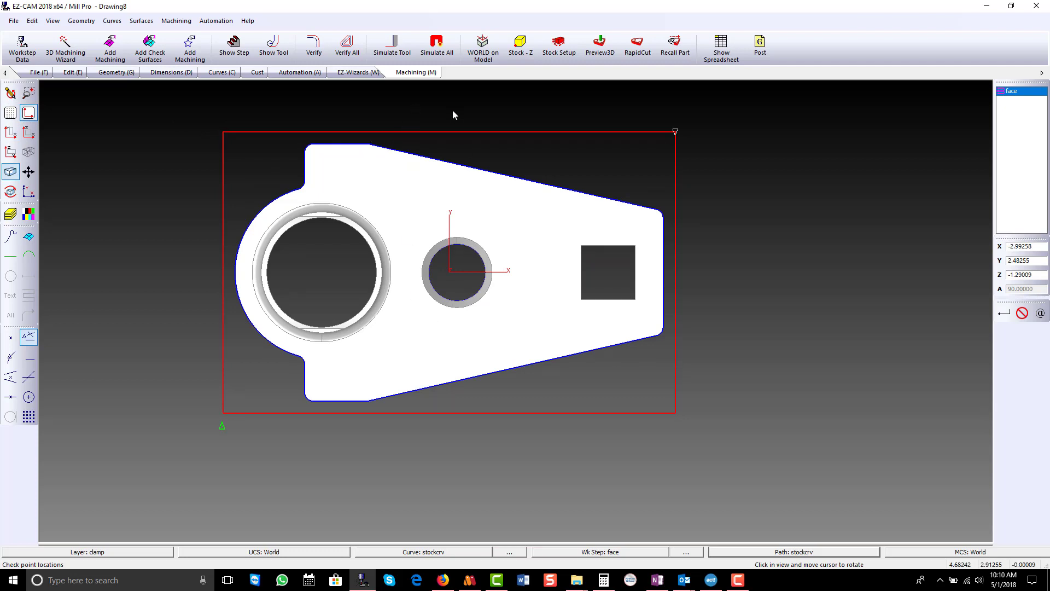
- Recalculate the rectangular block stock with the automatic setup in the simulation settings
click(570, 49)
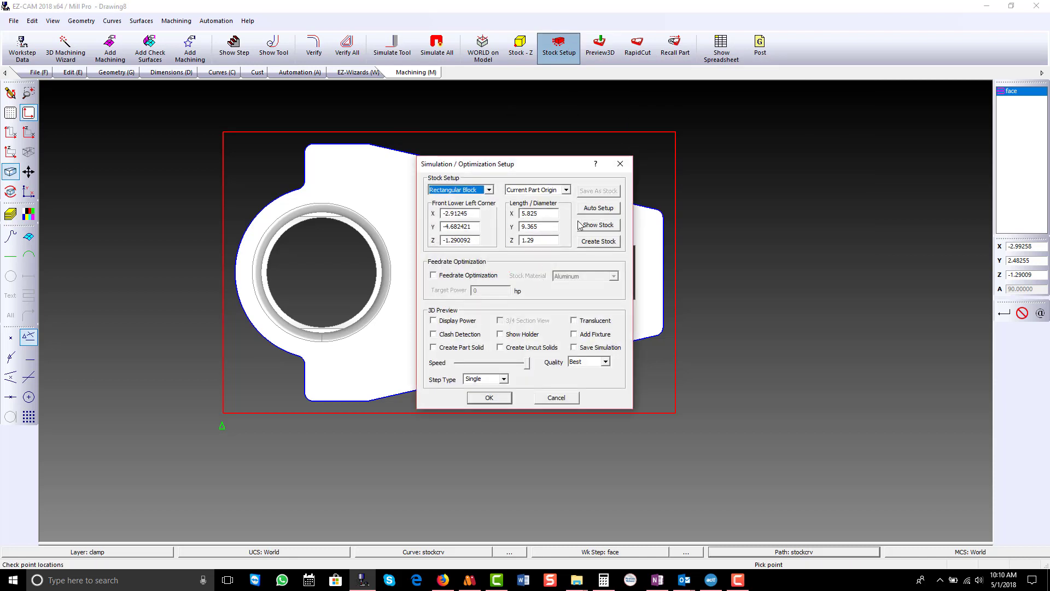
click(605, 211)
click(492, 398)
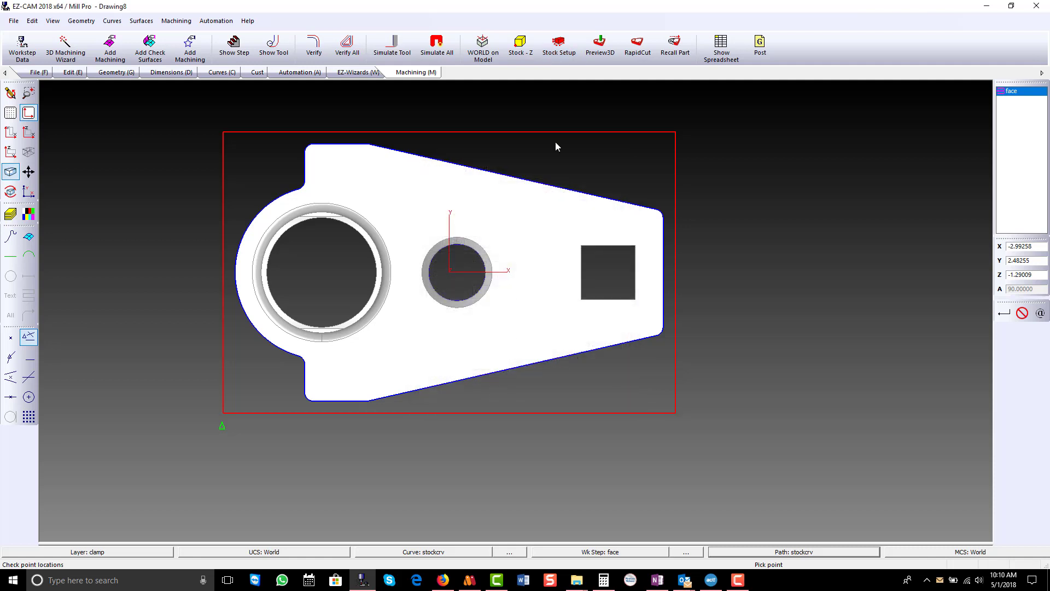
- Preview the facing cut in 3D with the updated stock, then compare it with the clamp model from several angles
click(600, 47)
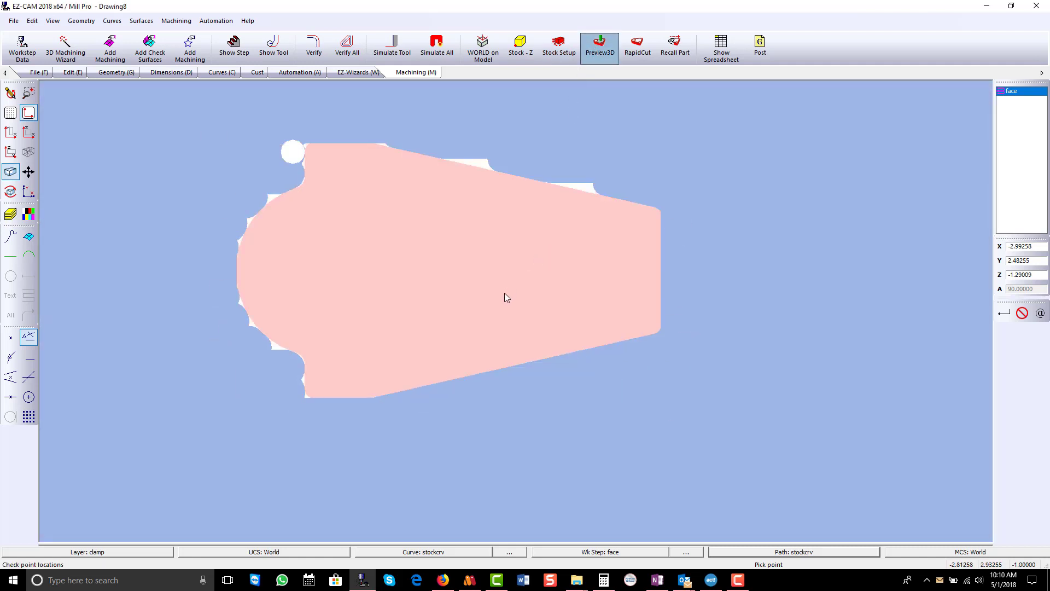
middle_drag(504, 293, 502, 181)
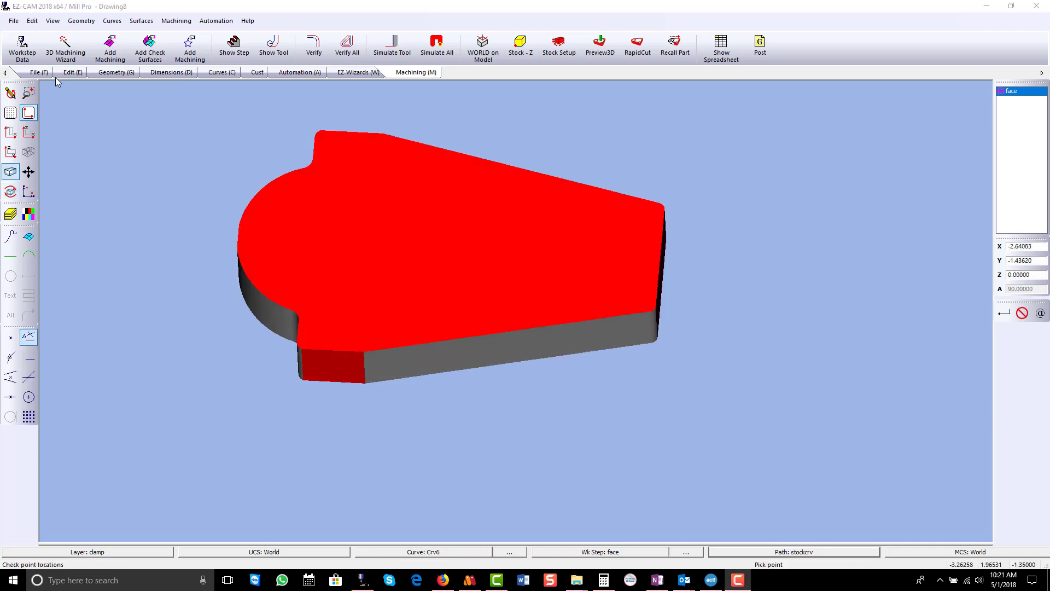
click(11, 93)
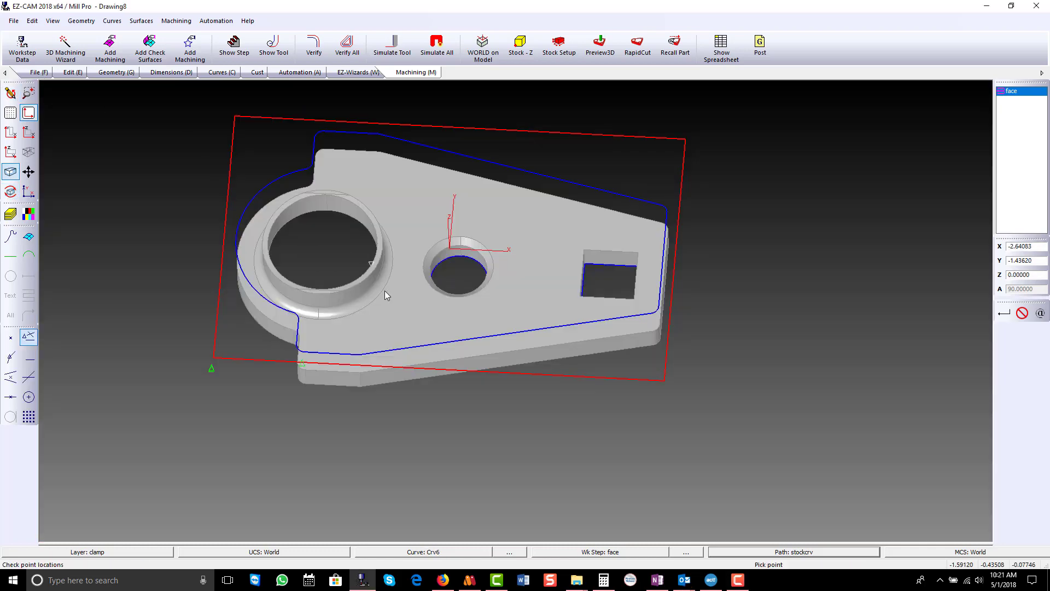
middle_drag(385, 290, 387, 234)
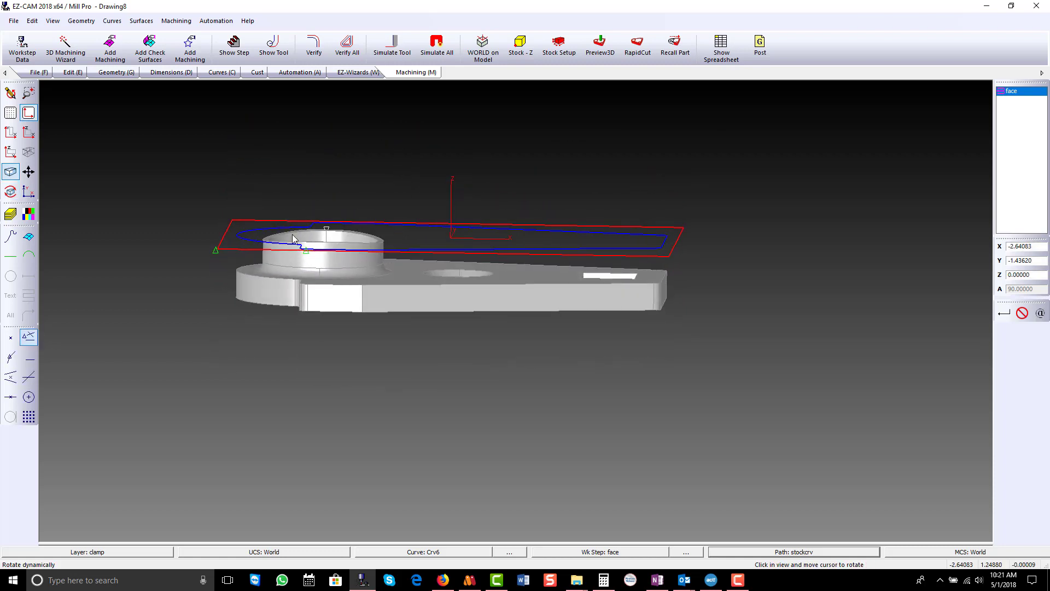
middle_drag(403, 282, 394, 261)
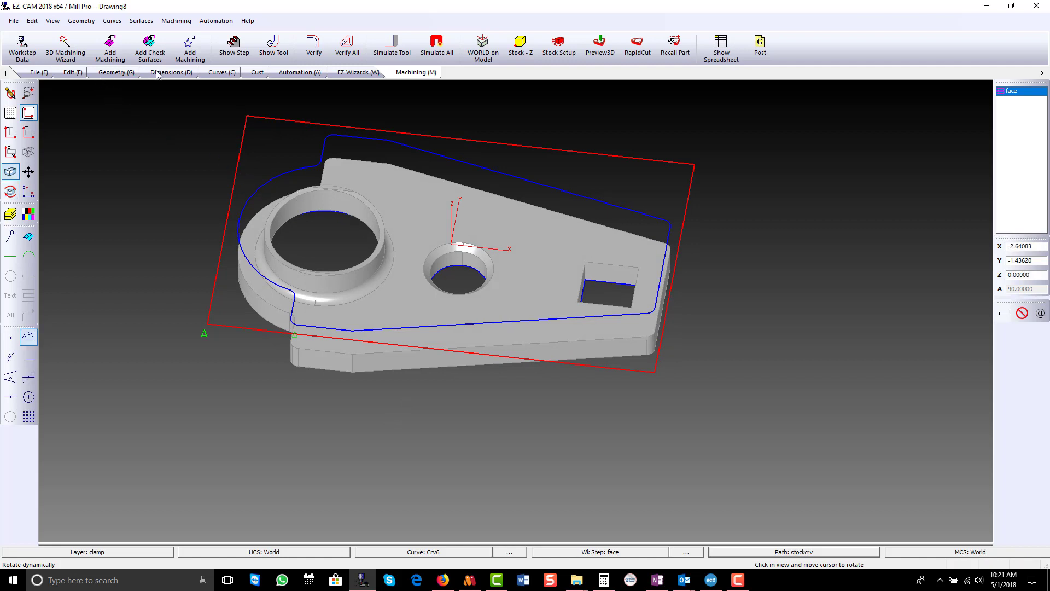
- Create face curves from the clamp's flat upper surface around the raised boss and holes
click(210, 73)
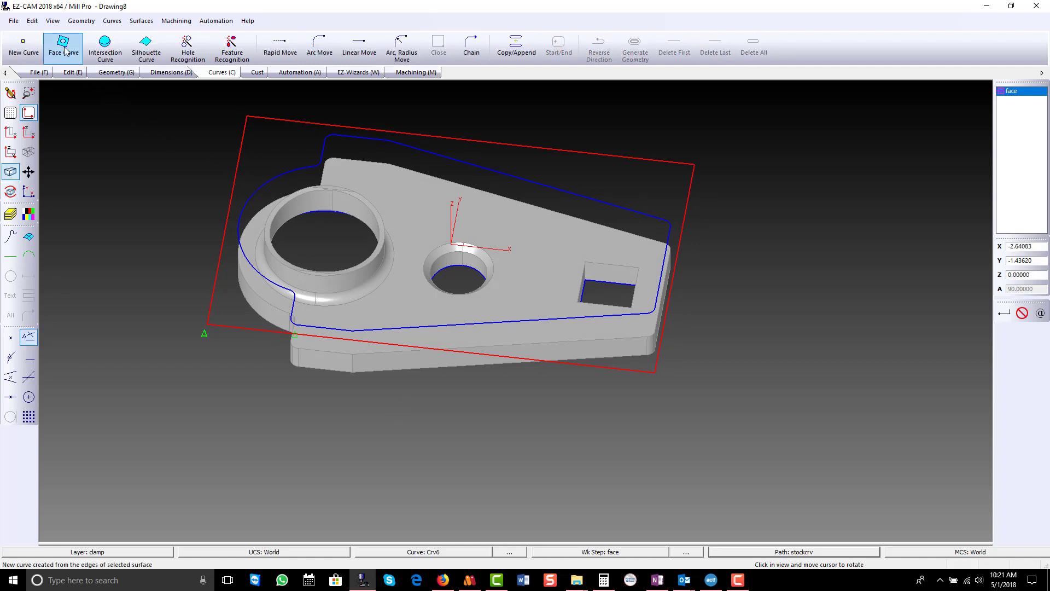
click(64, 47)
click(160, 249)
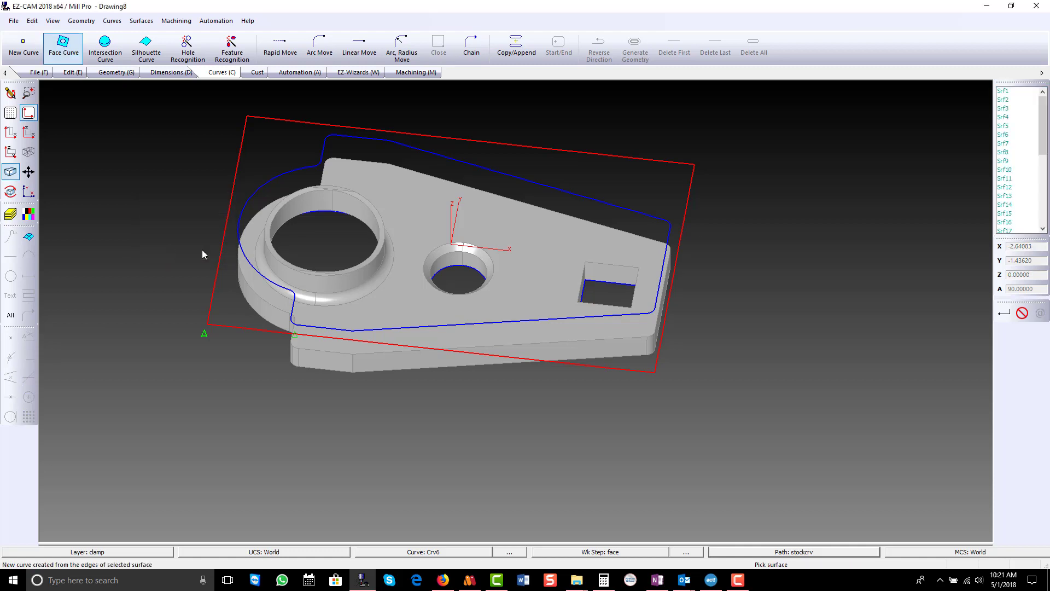
click(414, 310)
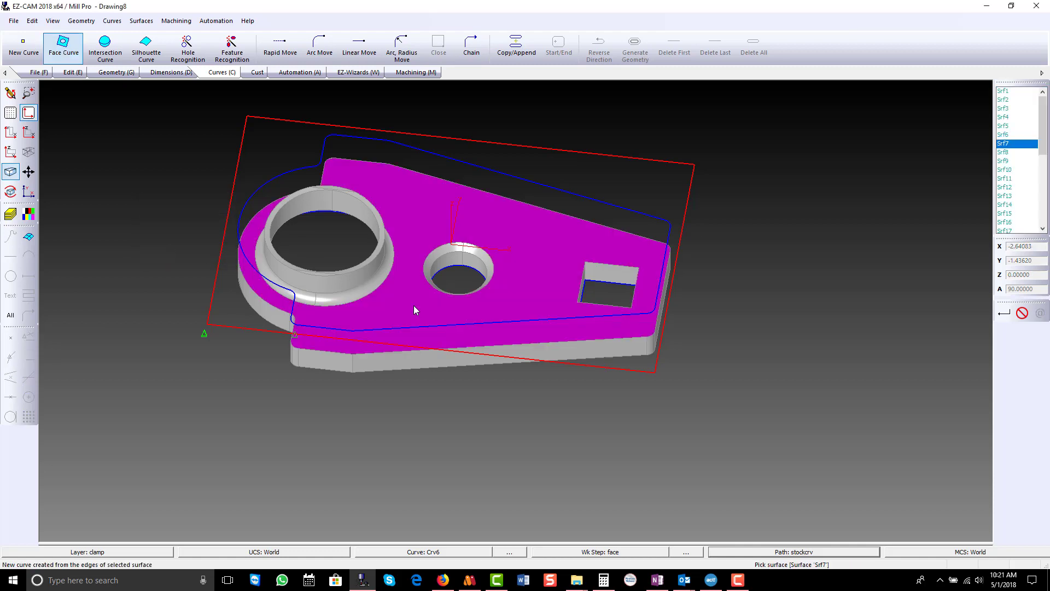
click(414, 306)
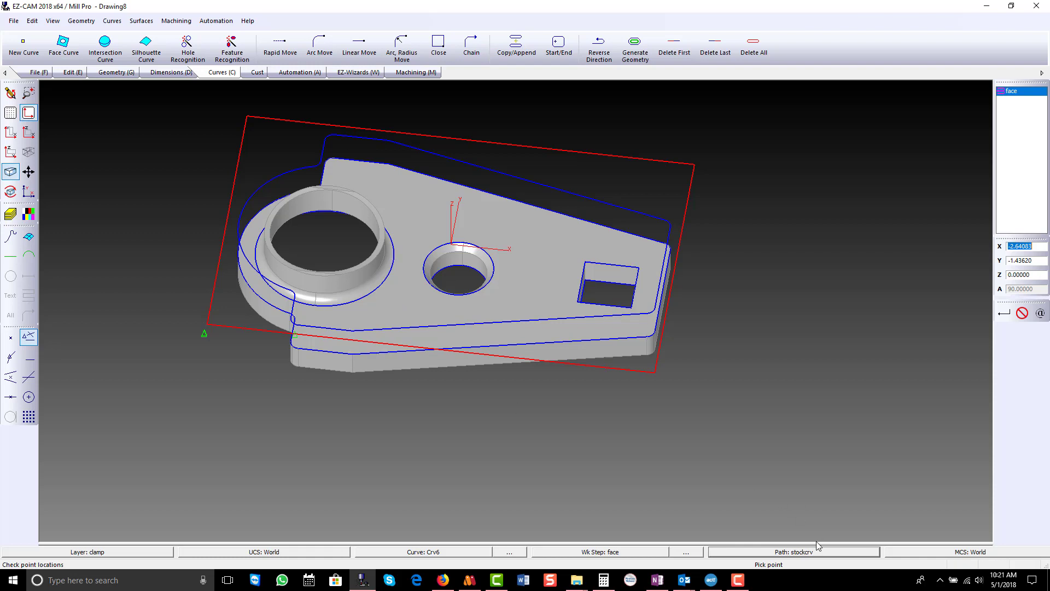
- Create a facing work step named "face lower" on the plate's upper-surface outline curve with a Z depth of 0
click(461, 553)
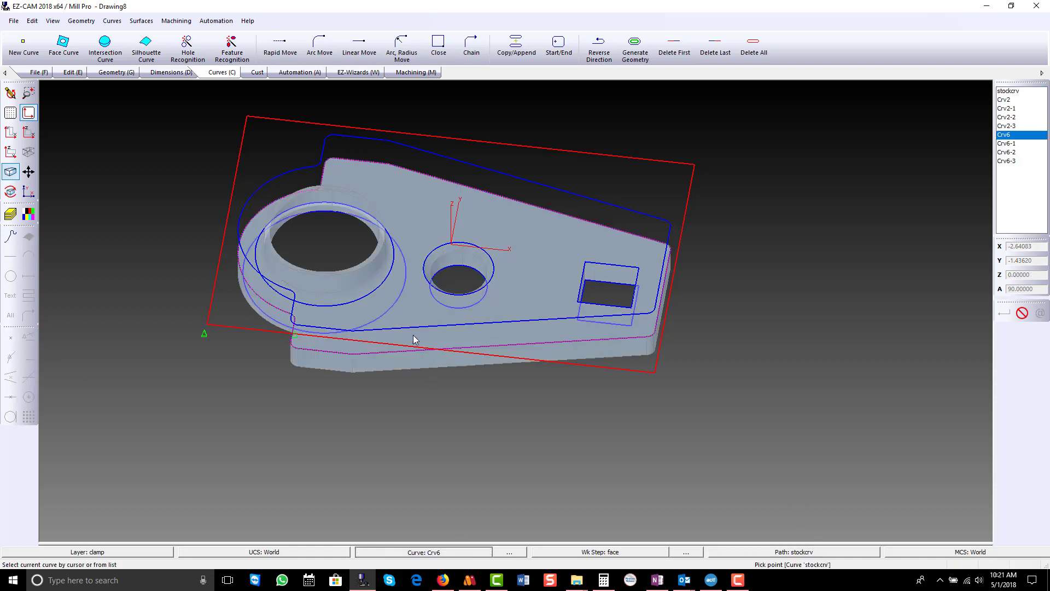
click(391, 358)
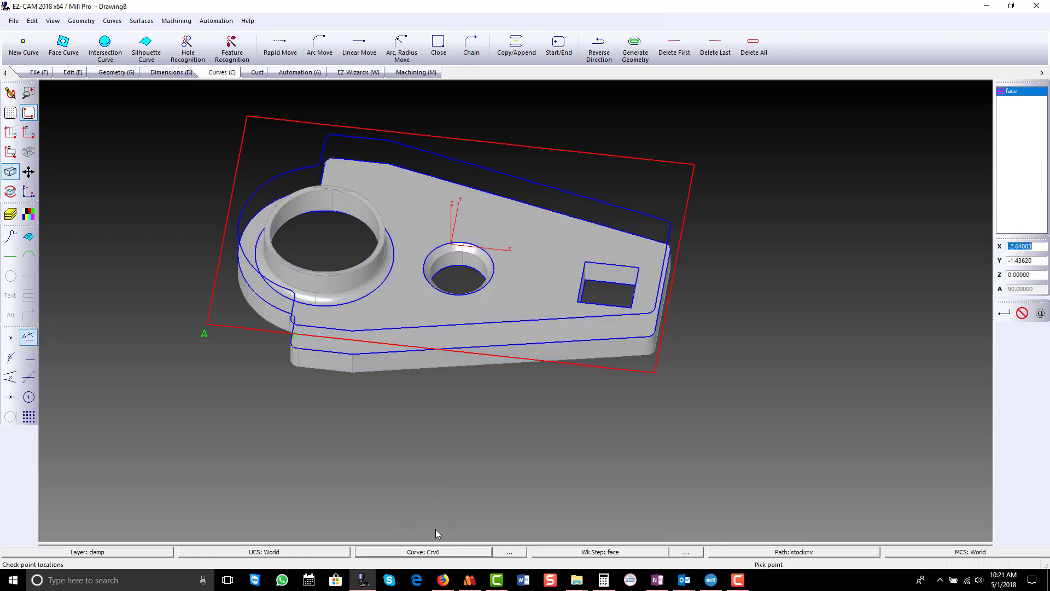
click(300, 72)
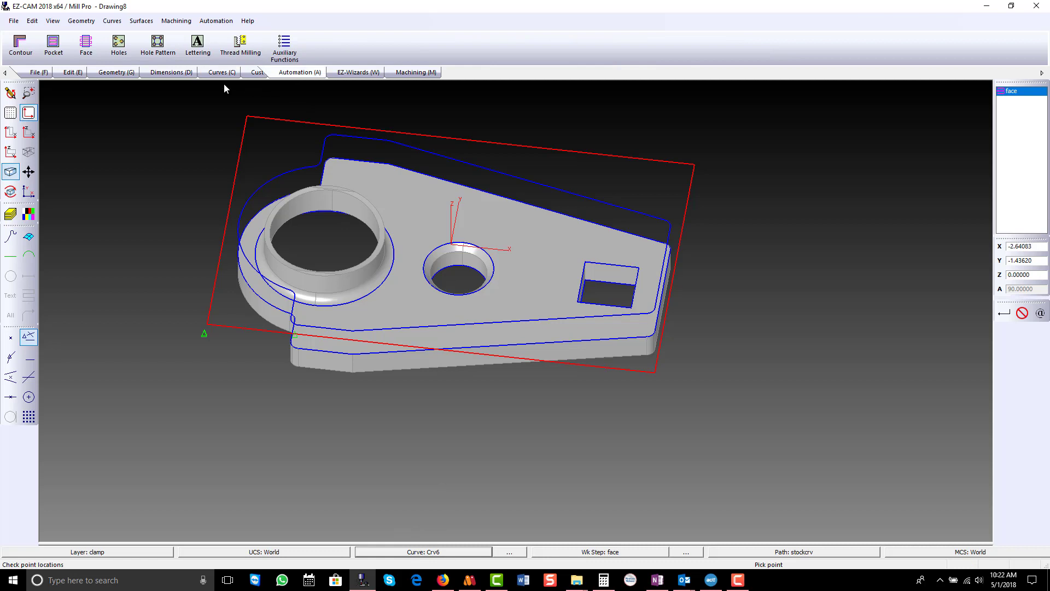
click(86, 47)
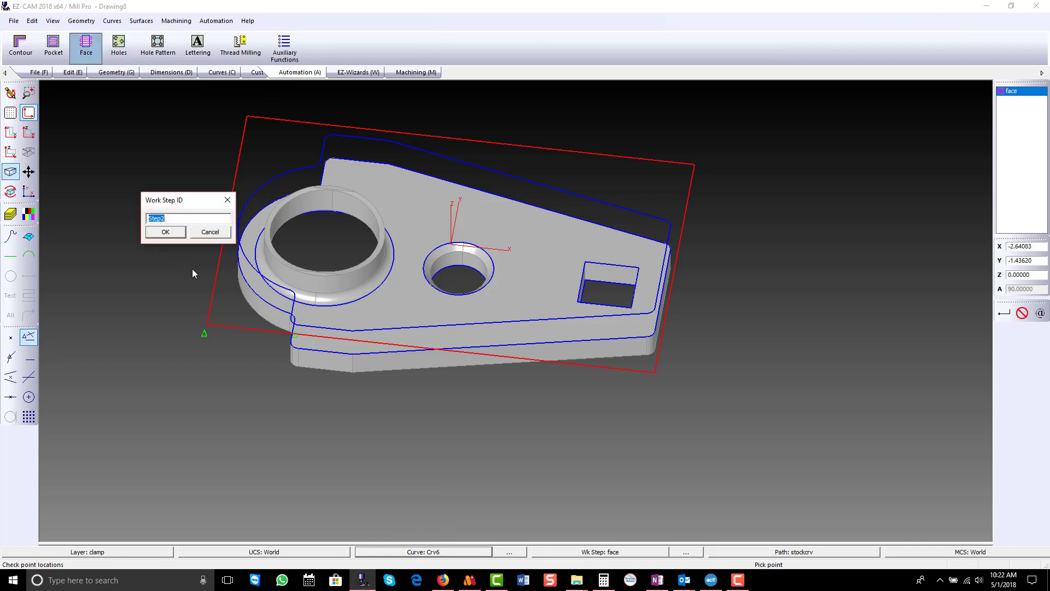
text(face lower)
key(Return)
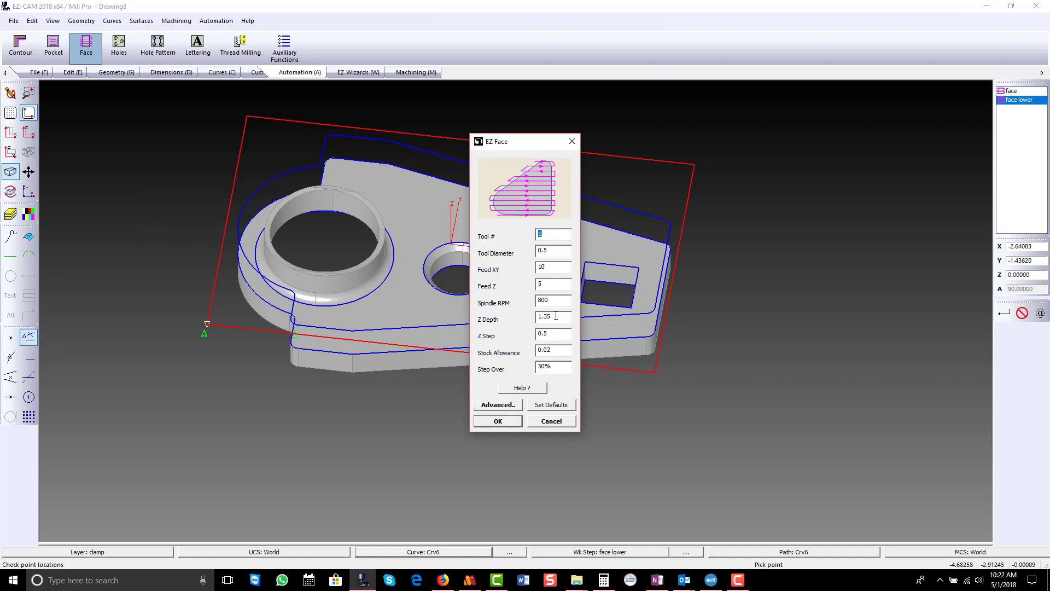
drag(553, 315, 515, 313)
text(0)
click(503, 421)
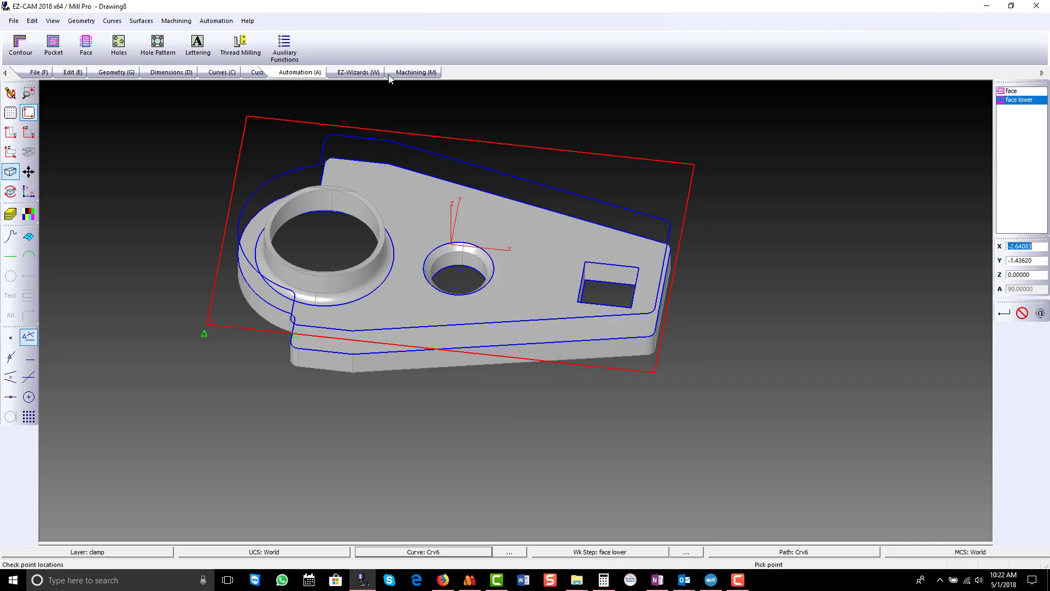
- Verify the "face lower" toolpath over the clamp, inspect it at an angle, and clear the toolpath display
click(405, 73)
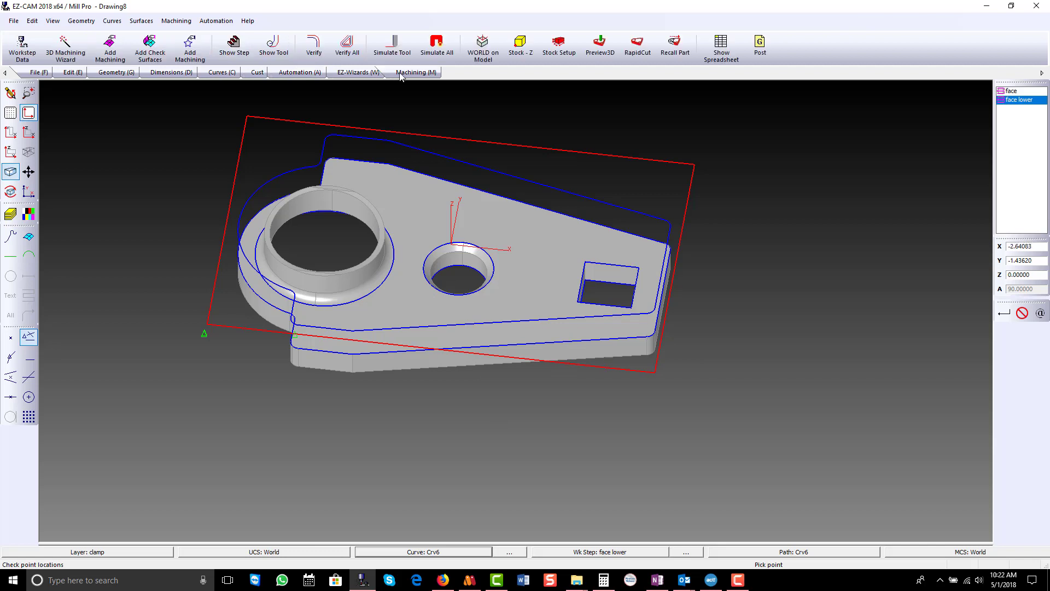
click(312, 48)
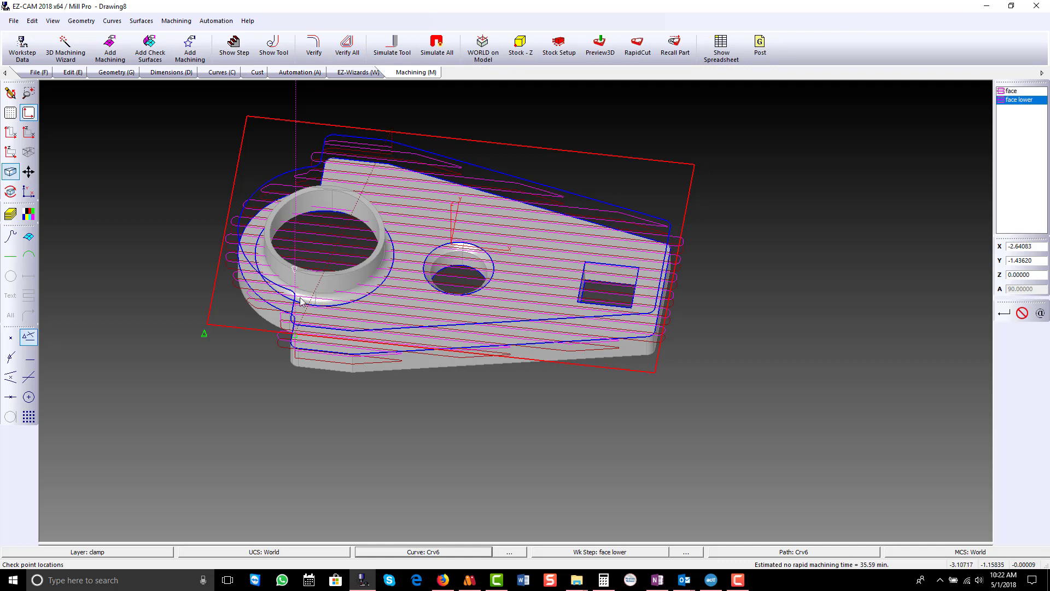
middle_drag(471, 238, 480, 262)
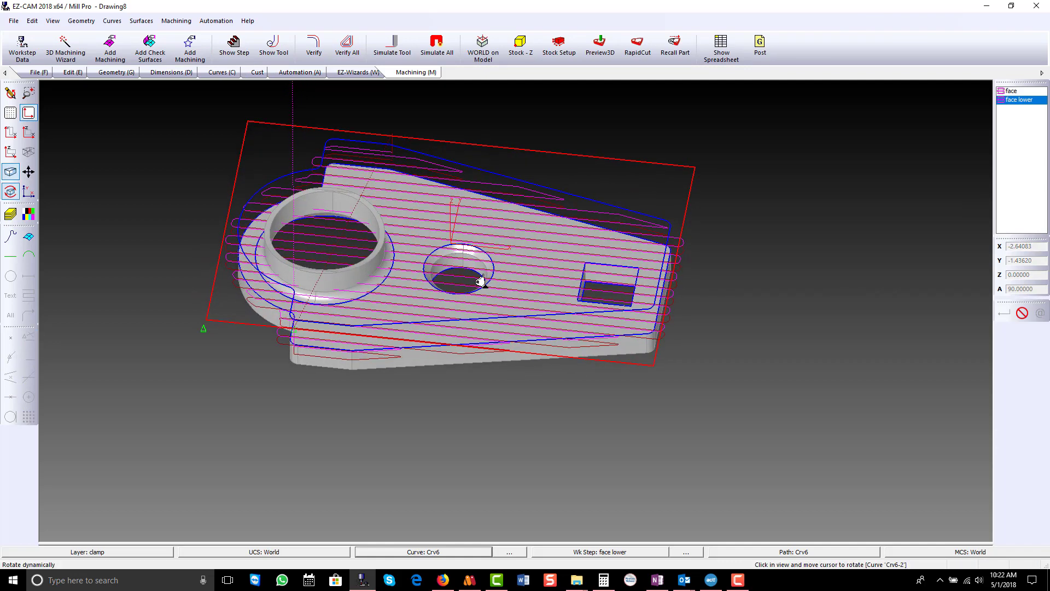
click(10, 93)
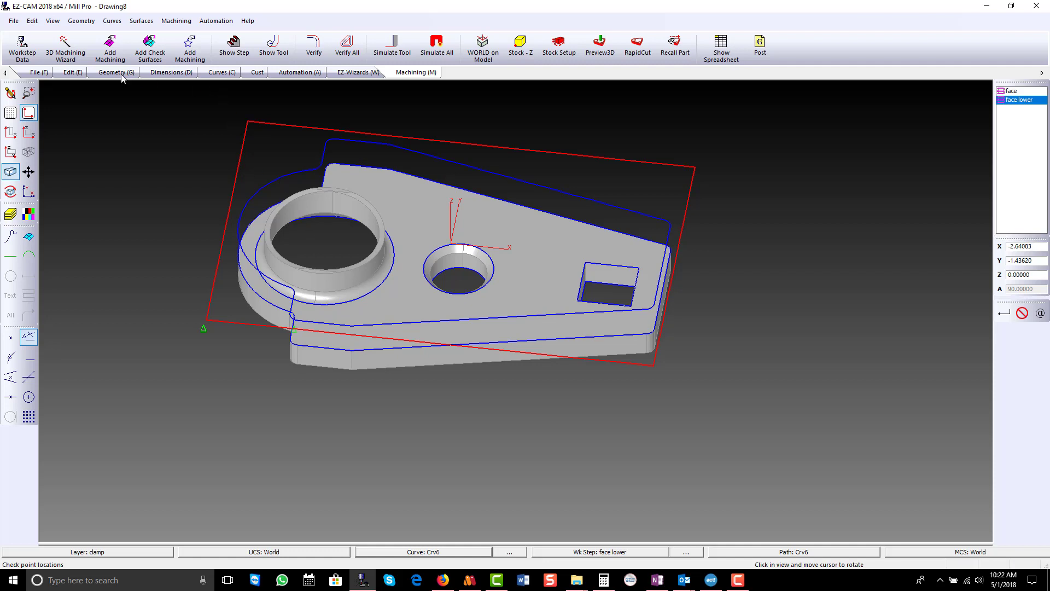
- Move the circular curve around the raised boss's base straight up to Z 0
click(77, 73)
click(494, 47)
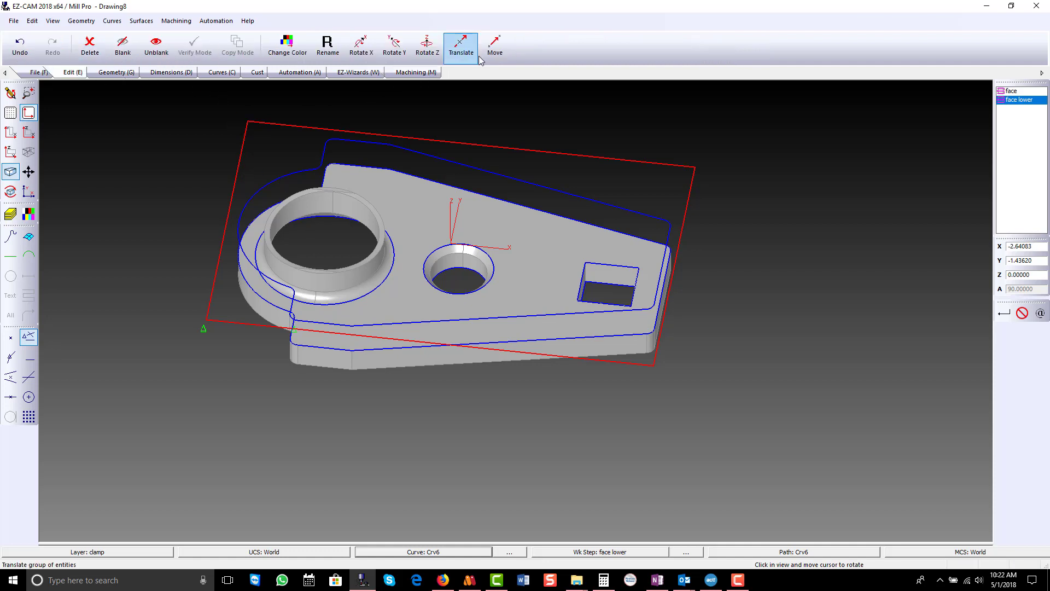
click(498, 43)
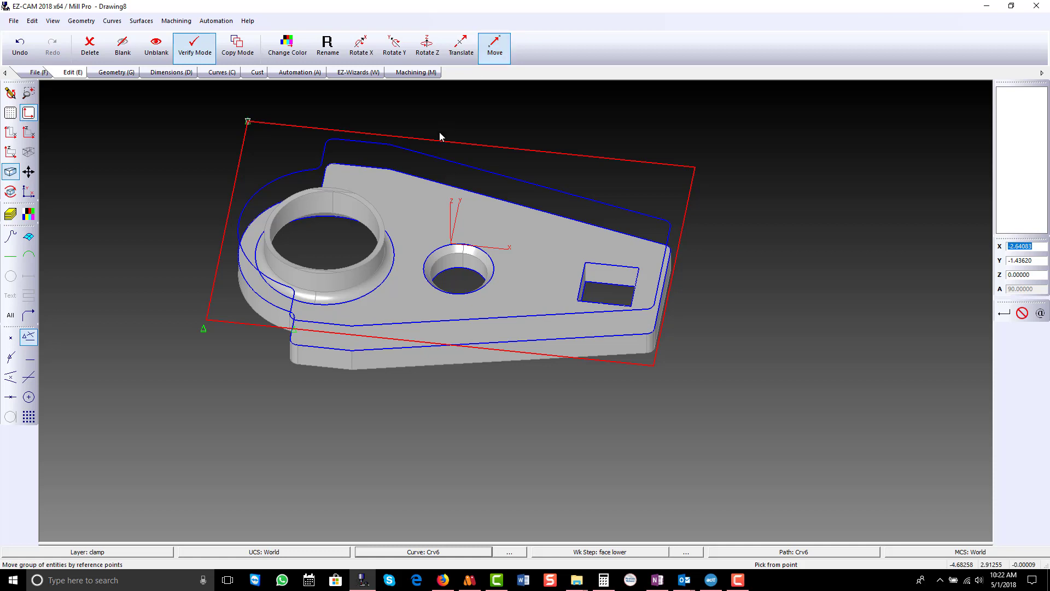
click(315, 307)
click(1032, 275)
text(0)
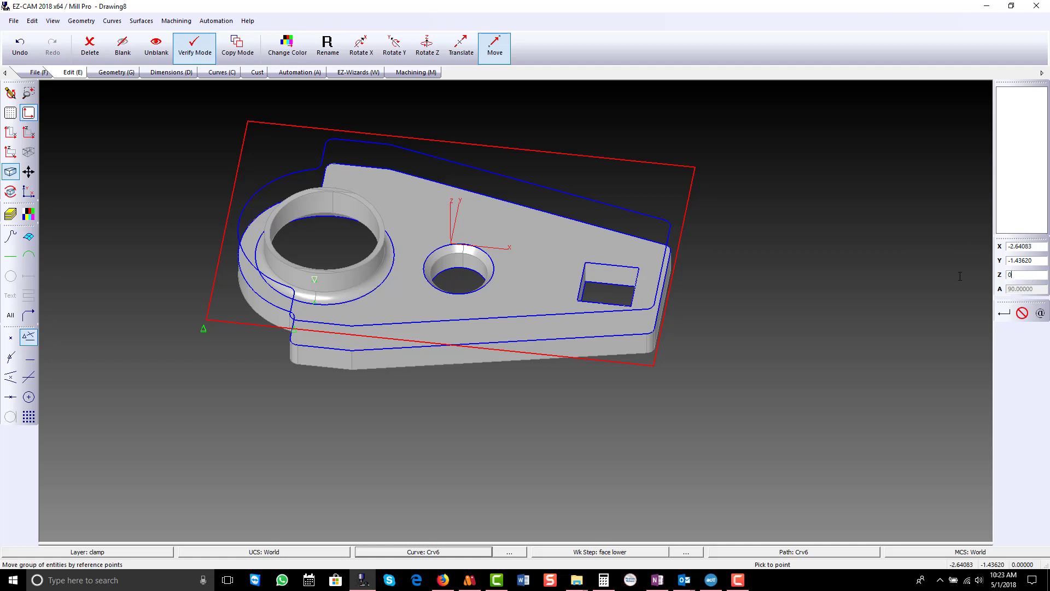
click(1003, 314)
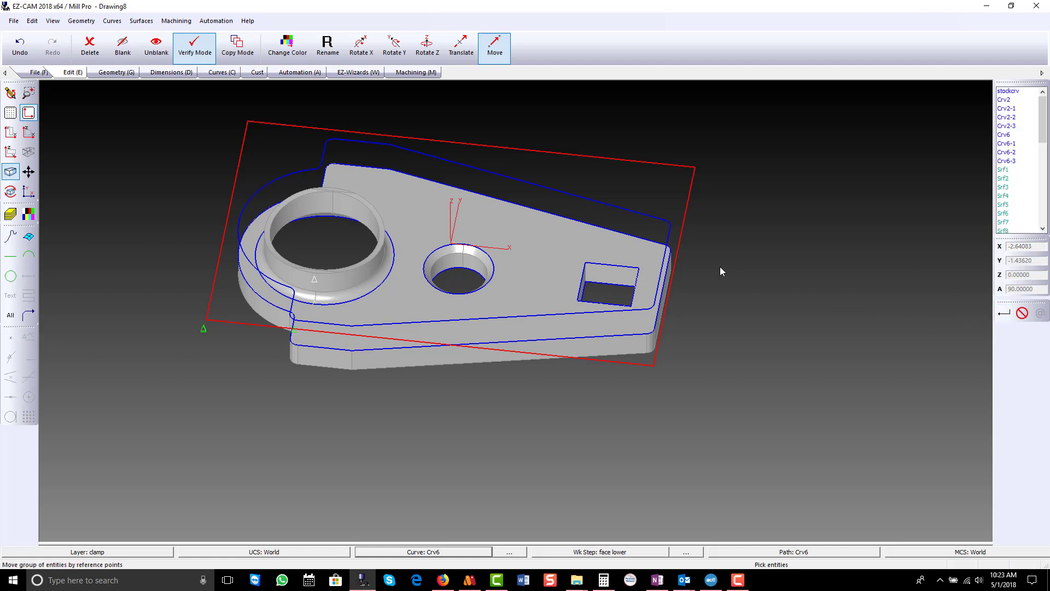
click(12, 237)
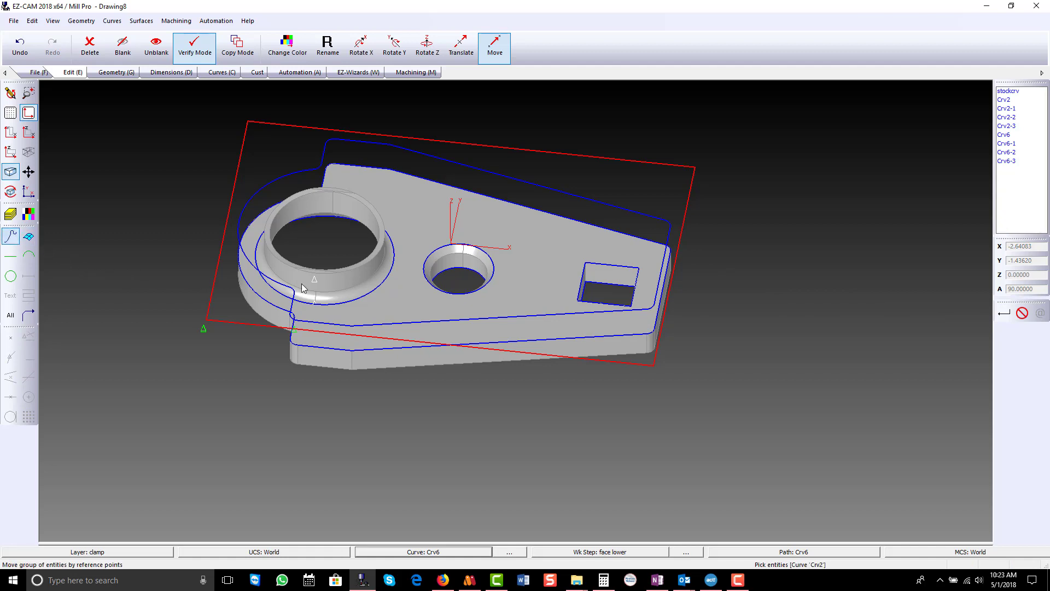
click(356, 304)
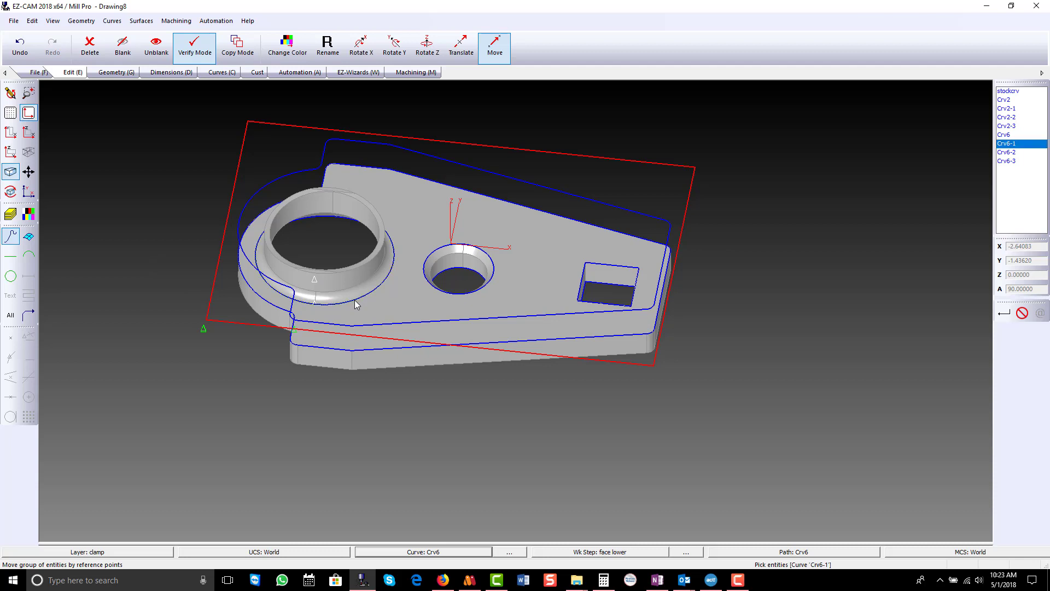
right_click(354, 300)
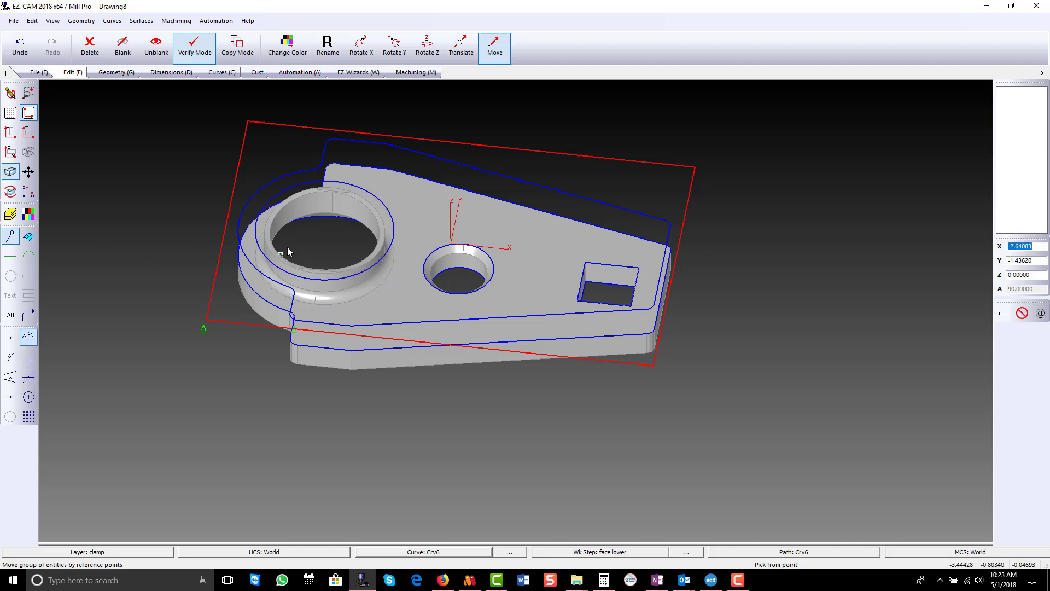
- Add the raised boss circle as a machining curve of the "face lower" step
click(407, 73)
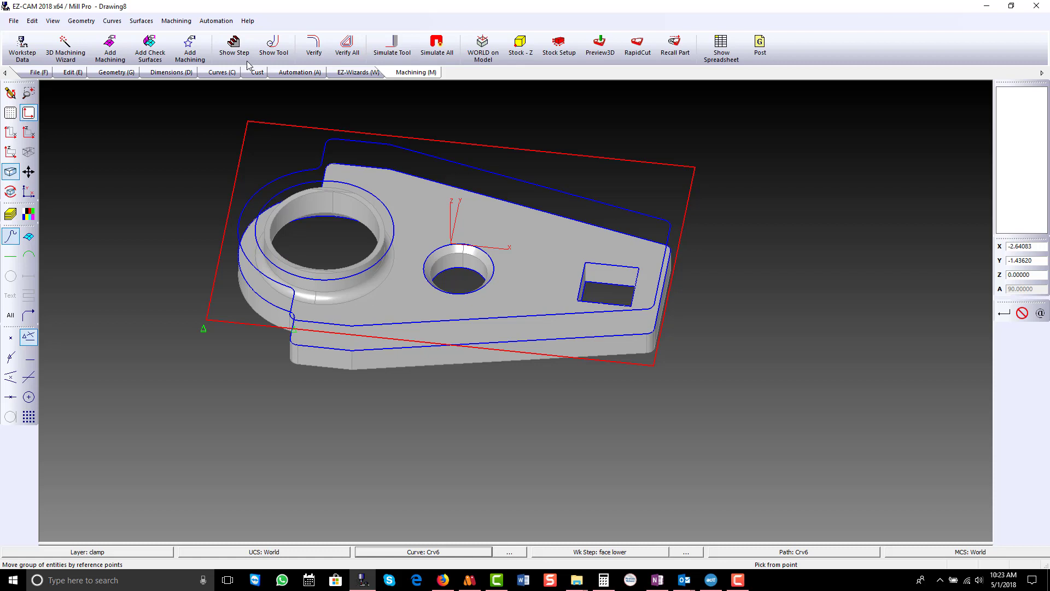
click(190, 49)
click(335, 184)
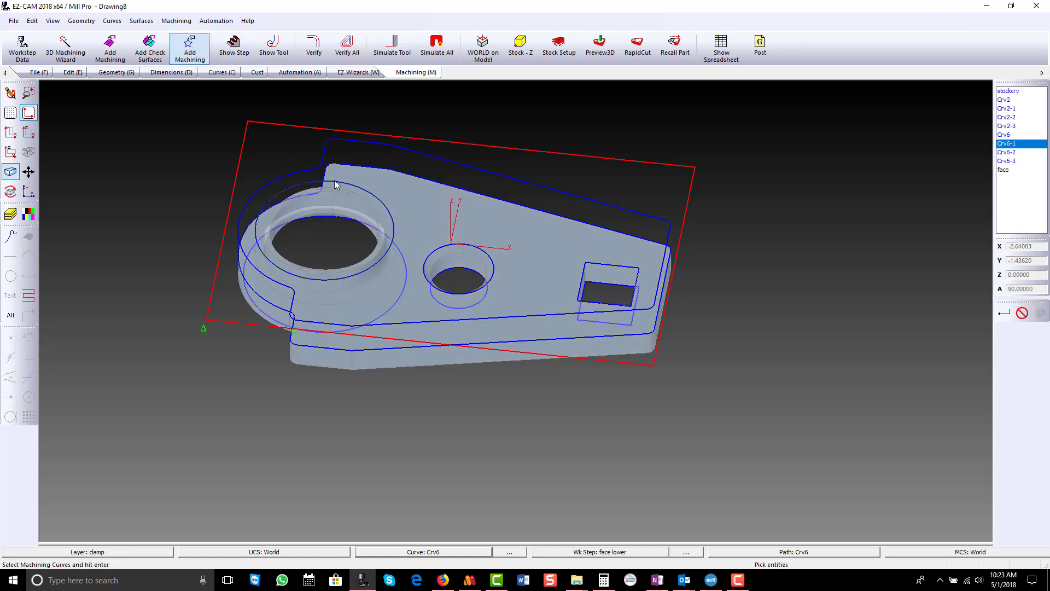
key(Return)
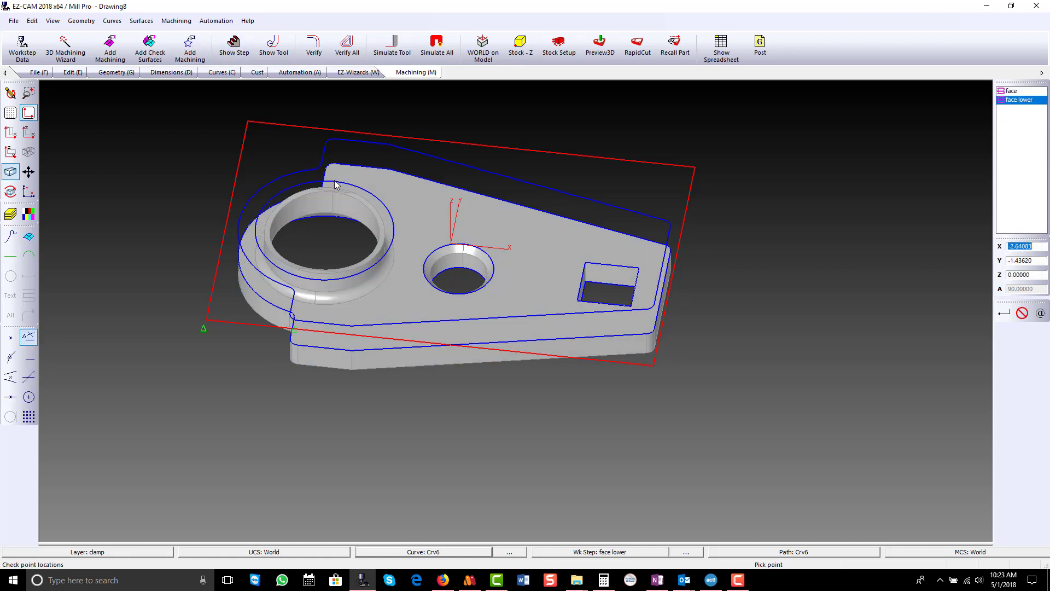
- Verify the "face lower" toolpath, preview its material removal in 3D, inspect the cut stock, and return to the model
click(315, 44)
click(11, 191)
drag(460, 257, 475, 272)
click(600, 45)
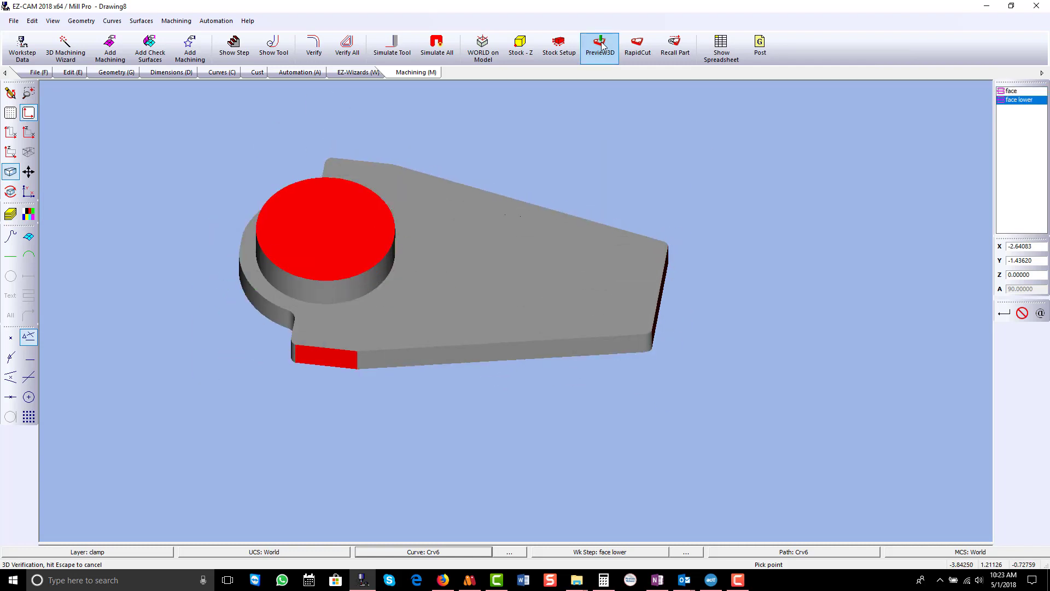
mouse_move(552, 251)
middle_down()
mouse_move(576, 143)
mouse_move(394, 274)
mouse_move(392, 305)
mouse_move(544, 258)
mouse_move(556, 270)
middle_up()
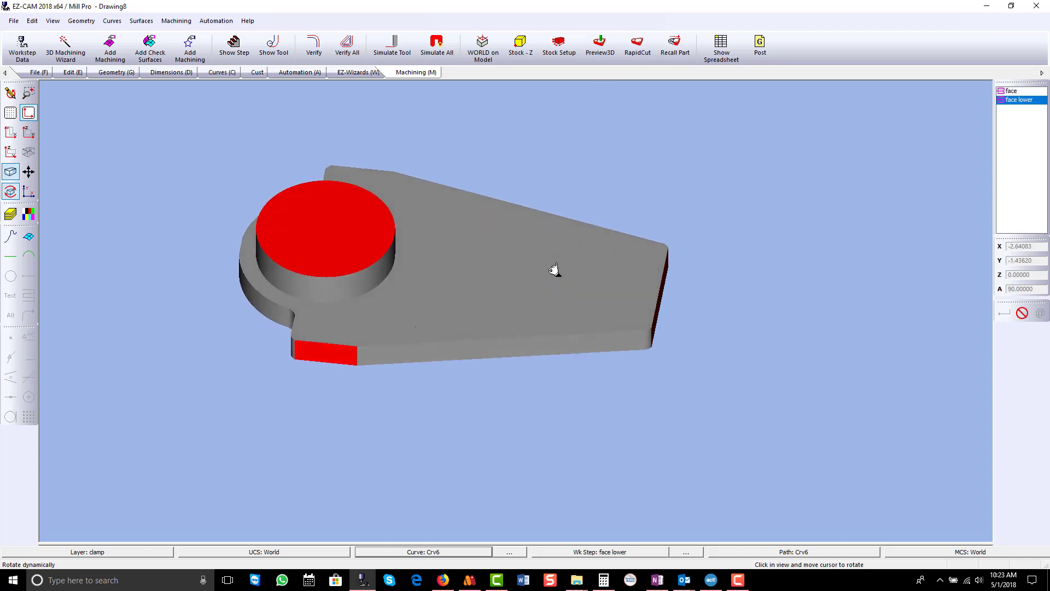
click(13, 94)
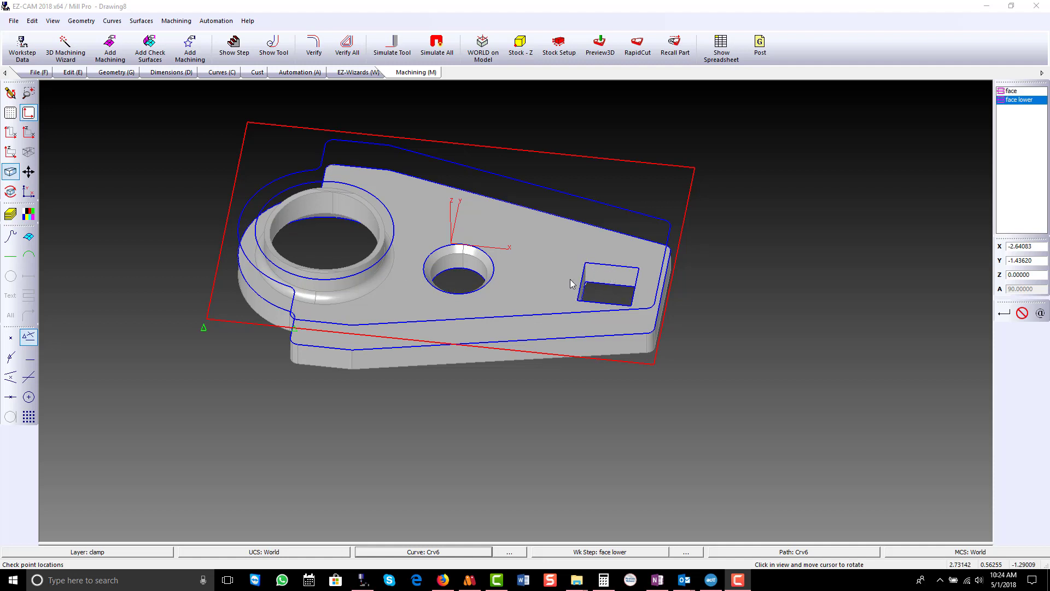
- Create a pocketing work step named "lower pockets" with tool 1, 0.5 diameter, Z depth 0 and 50% step over
click(299, 73)
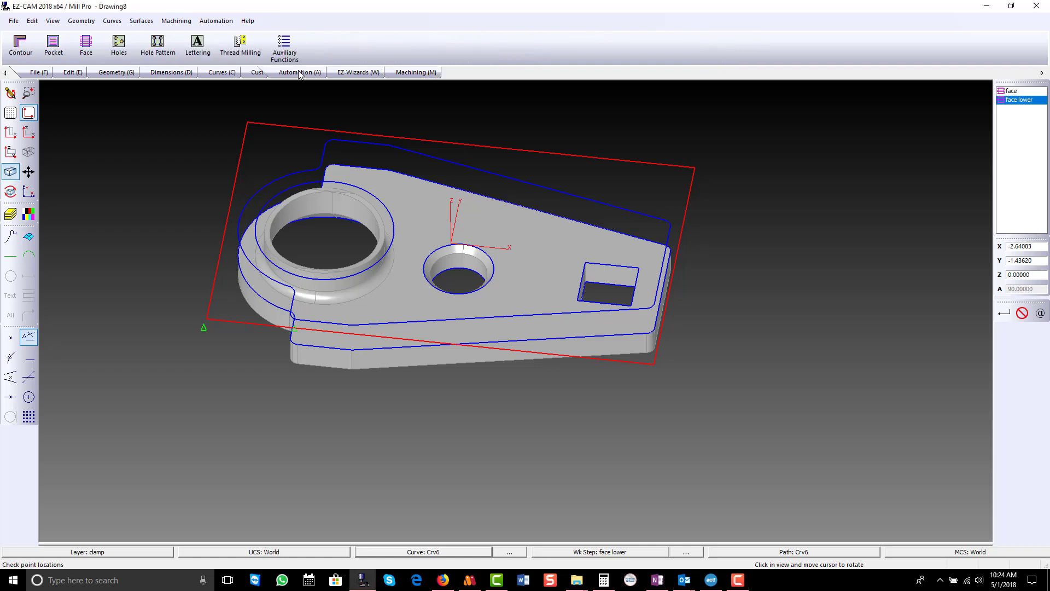
click(53, 47)
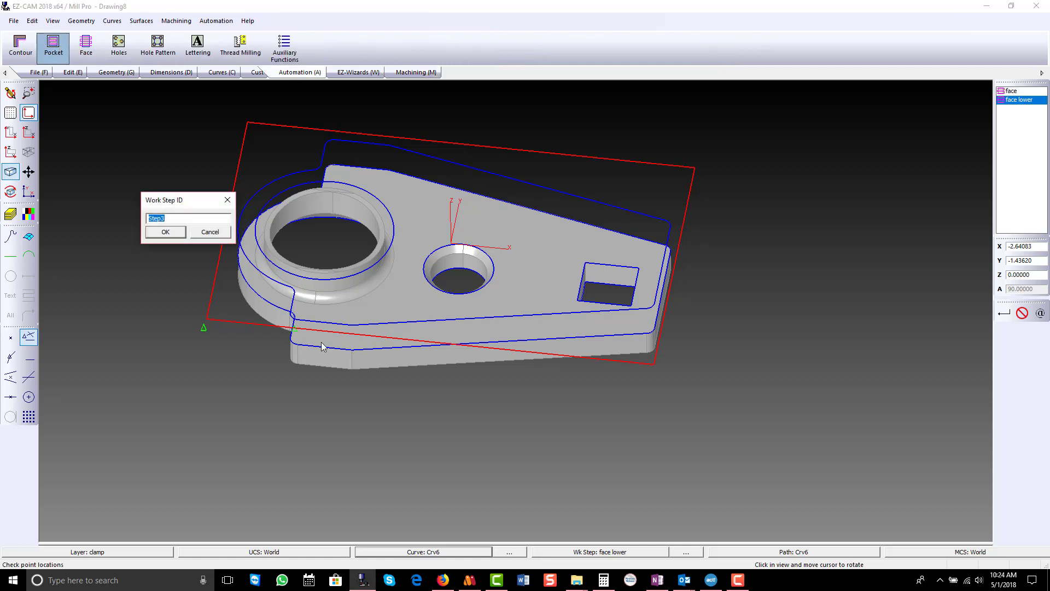
text(lower pockets)
key(Return)
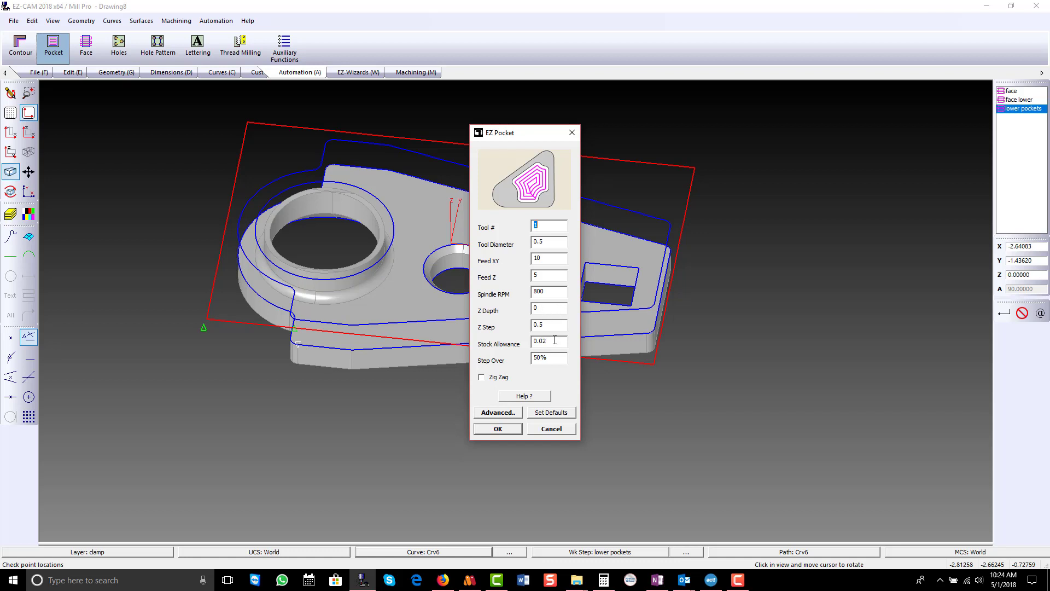
click(498, 429)
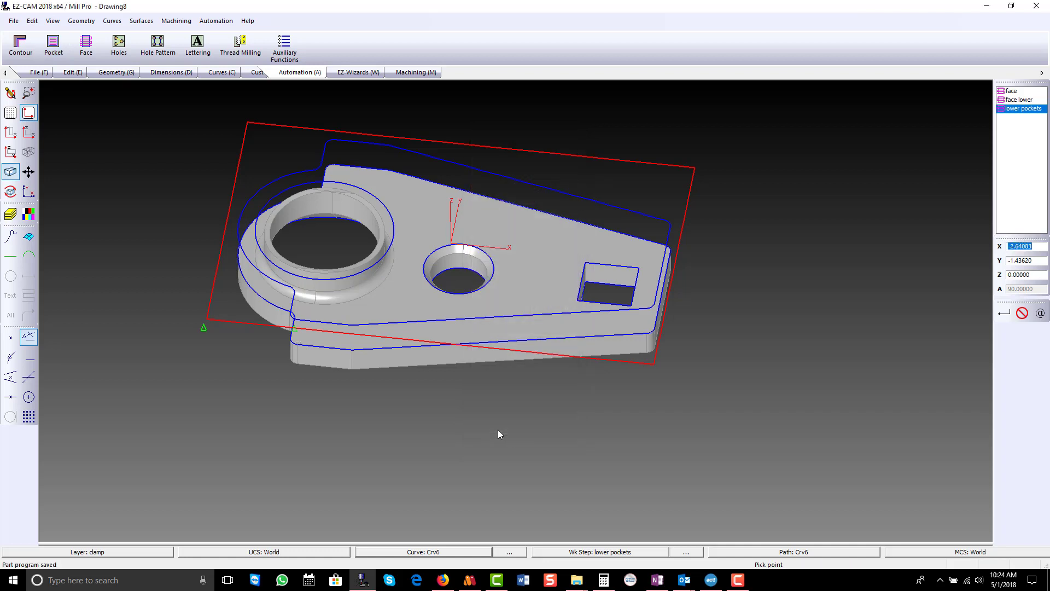
- Assign the central hole's curve as the "lower pockets" path and add the rectangular hole's curve to the machining
click(810, 551)
click(472, 272)
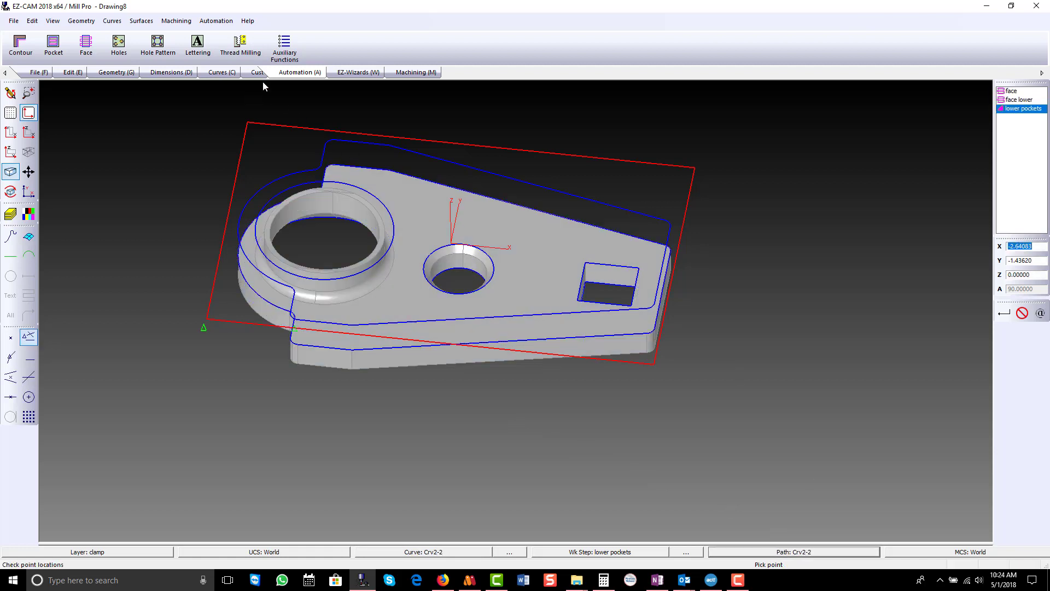
click(359, 73)
click(189, 48)
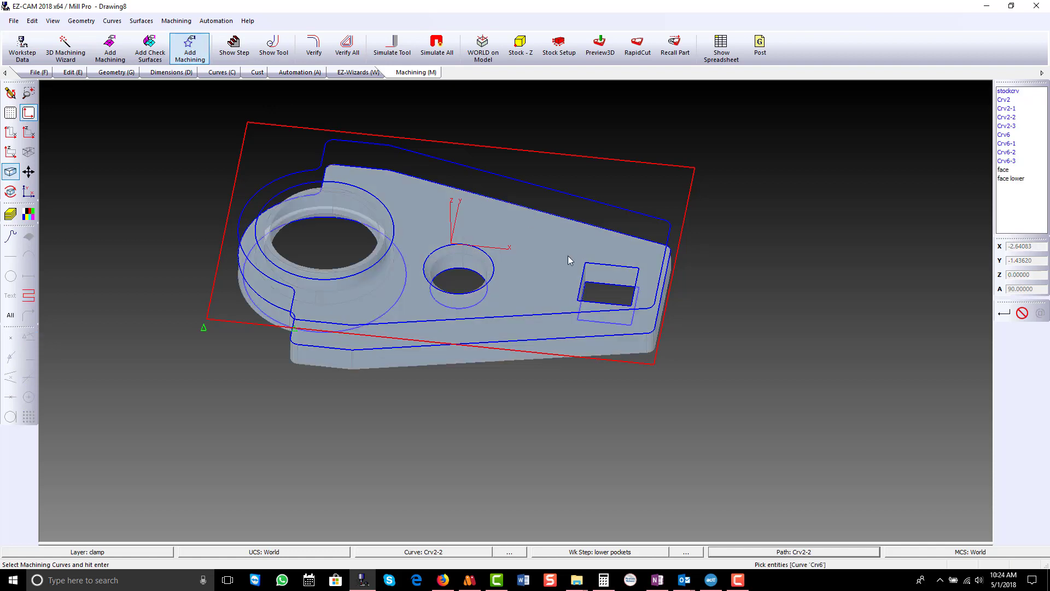
click(608, 290)
key(Return)
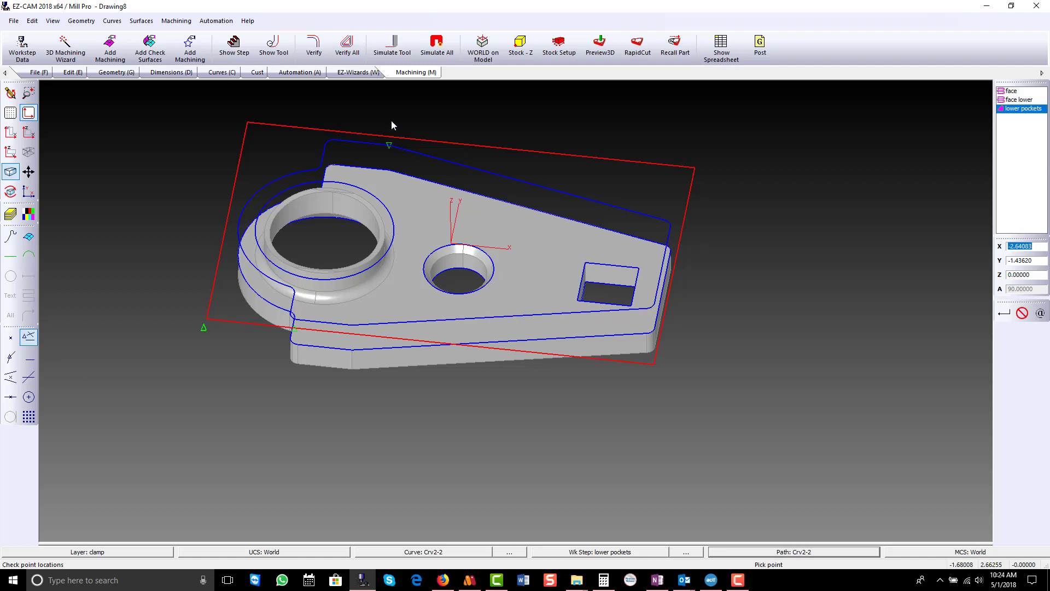
- Verify the "lower pockets" toolpath and compare its cutting heights with the clamp from the side
click(313, 47)
middle_drag(490, 340, 508, 191)
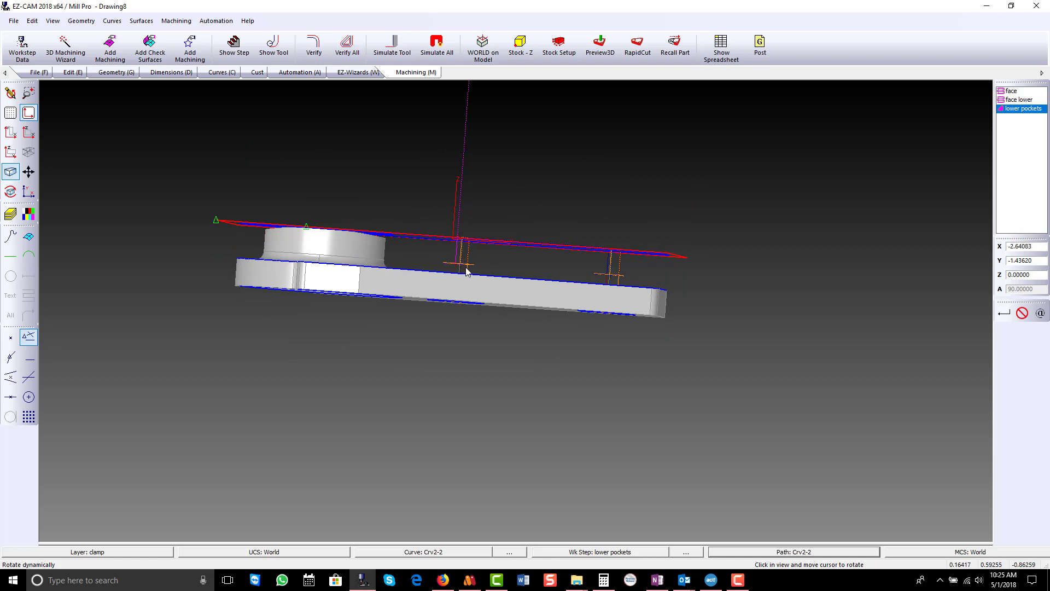
middle_drag(420, 284, 360, 362)
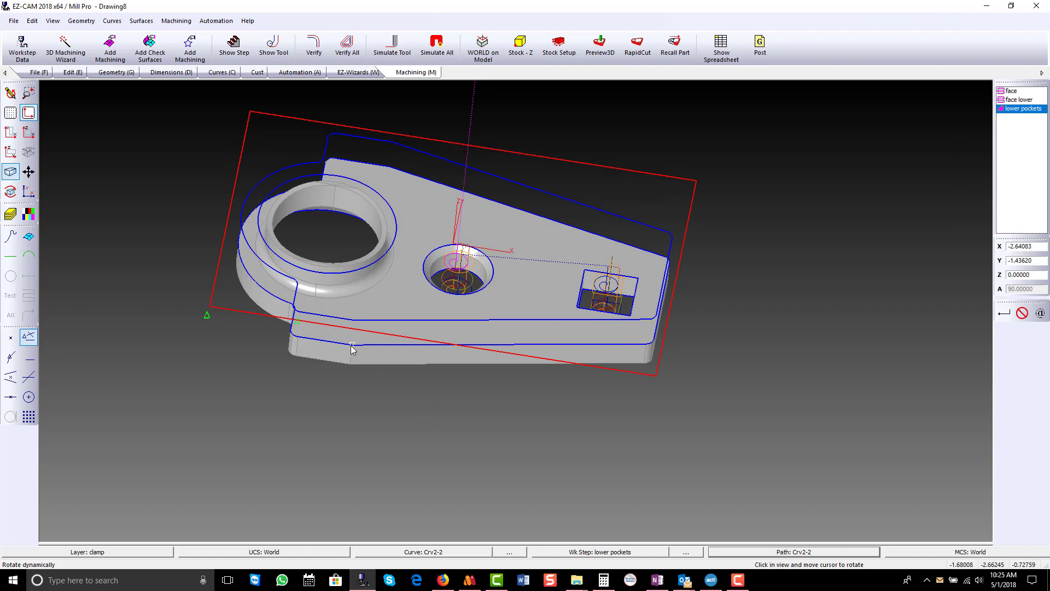
- Set the "lower pockets" Z surface to -0.72759, copied from the picked point on the clamp's edge, and verify the toolpath
double_click(1006, 274)
right_click(1006, 275)
click(963, 312)
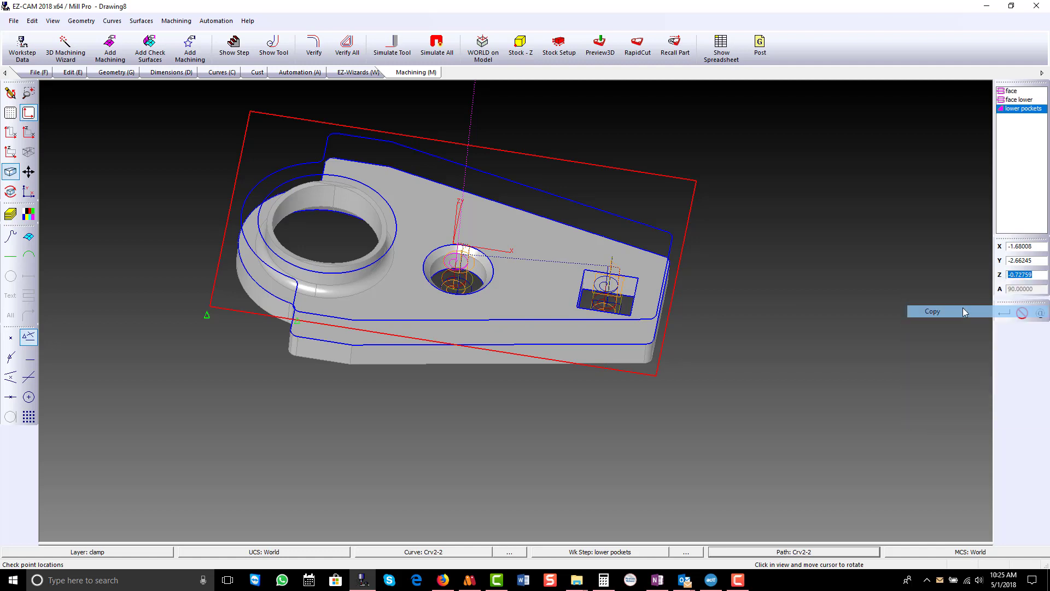
double_click(1013, 109)
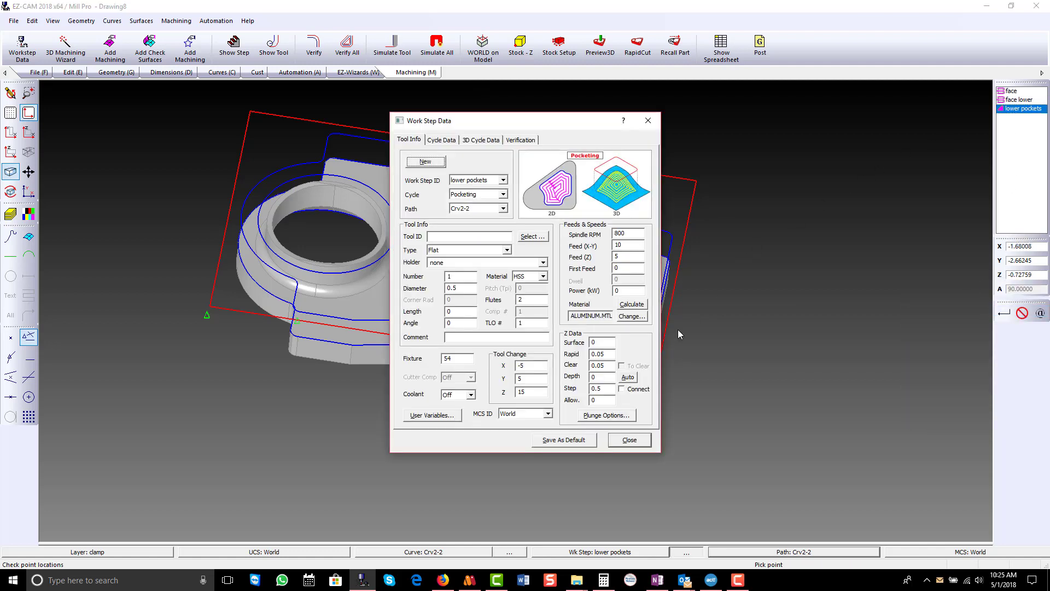
click(610, 343)
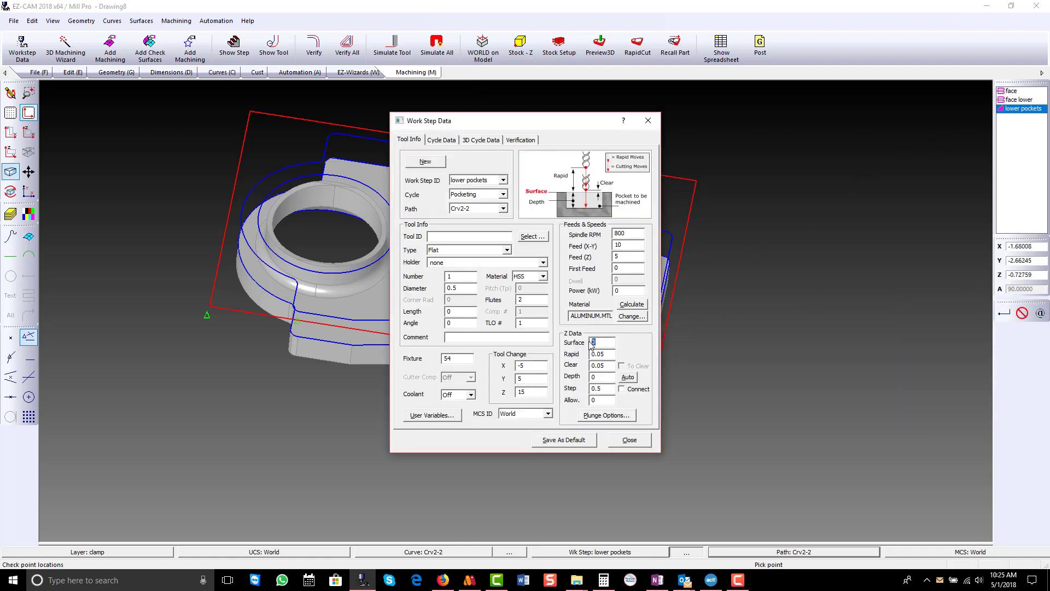
right_click(594, 340)
click(604, 388)
drag(599, 342, 586, 350)
click(621, 440)
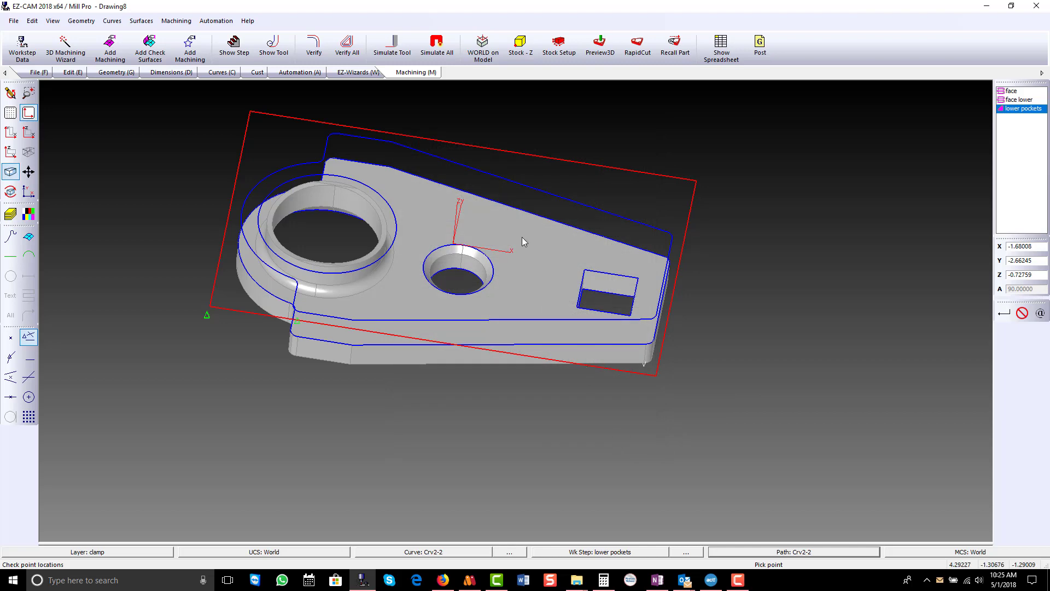
click(315, 61)
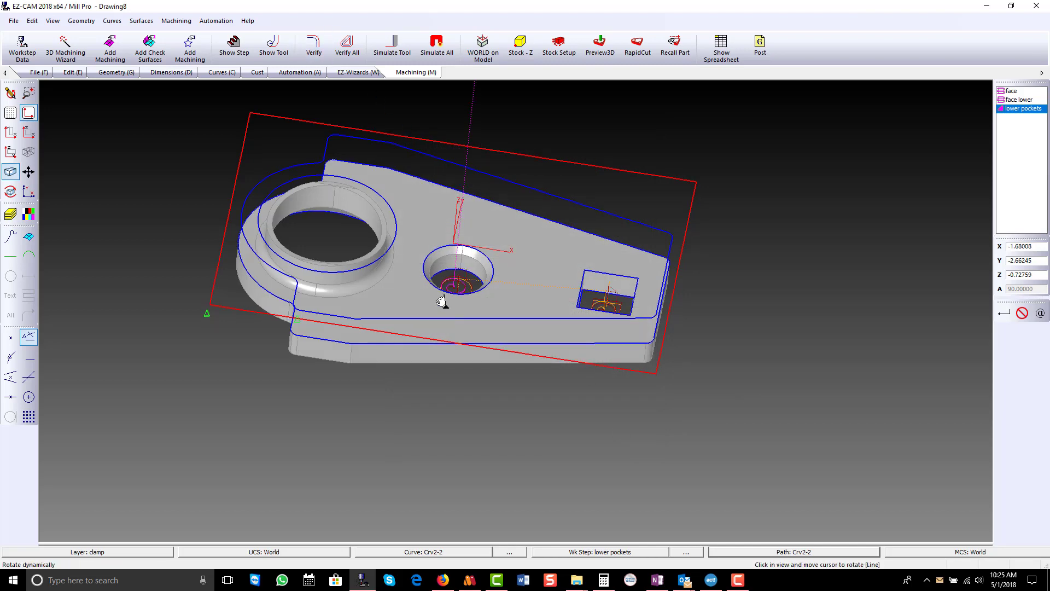
middle_drag(441, 300, 403, 398)
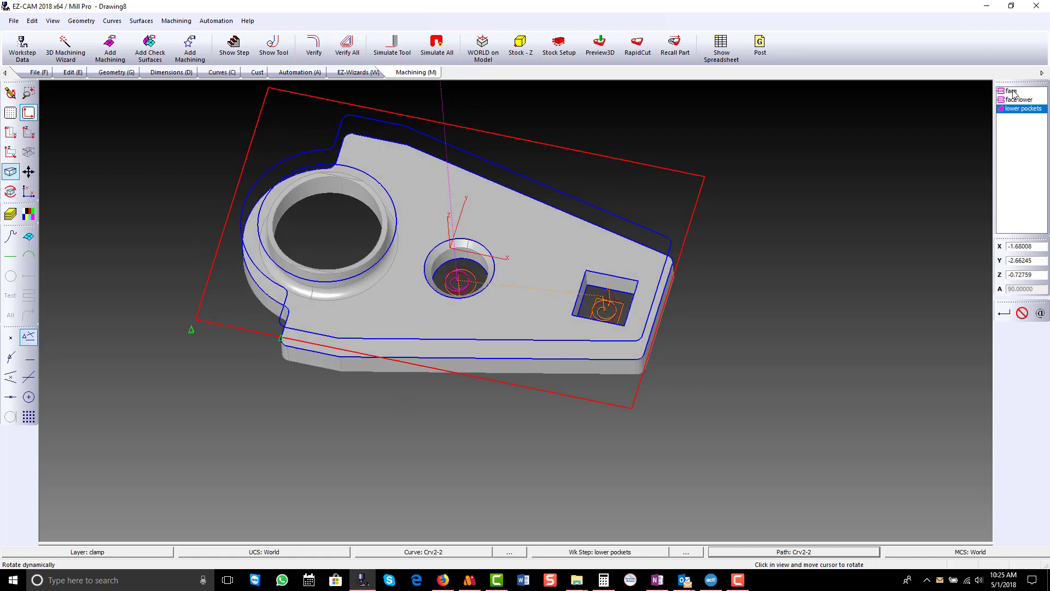
- Set the "lower pockets" rapid Z value to 1, preview the cut stock in 3D, and return to the model
double_click(1017, 109)
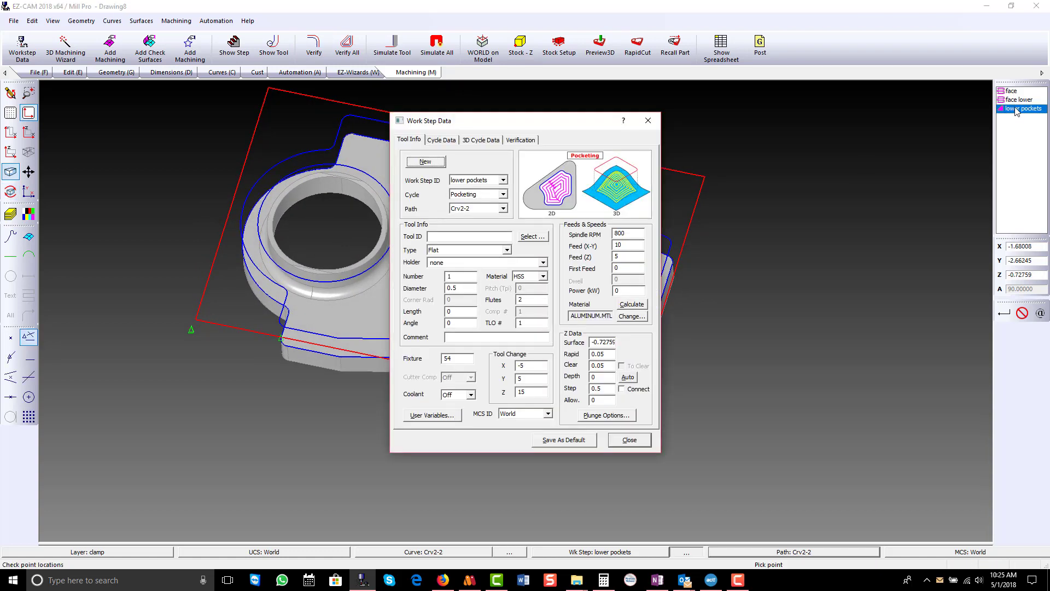
click(609, 354)
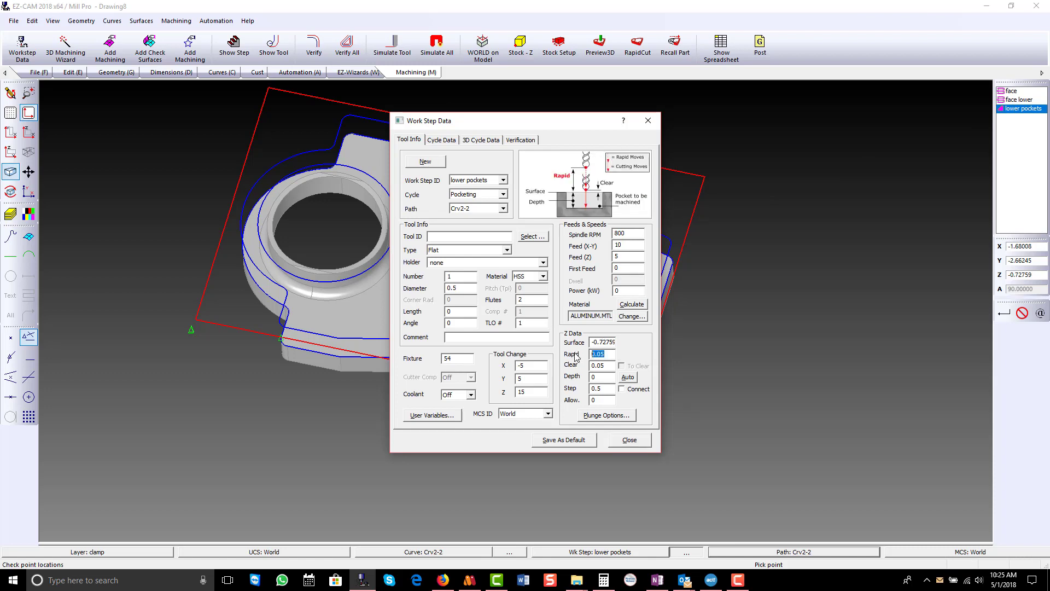
text(1)
click(632, 445)
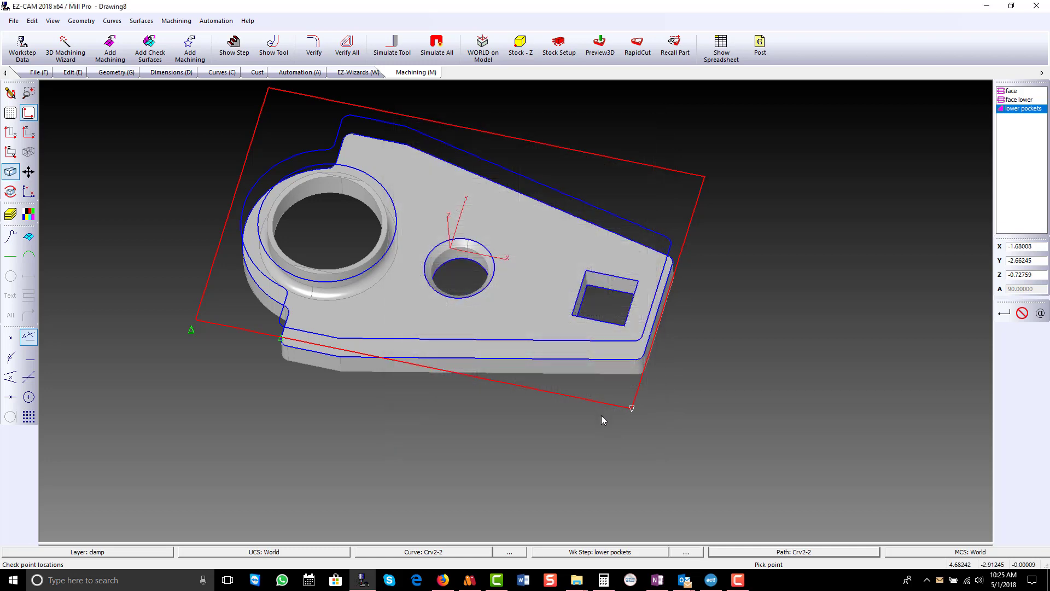
click(607, 45)
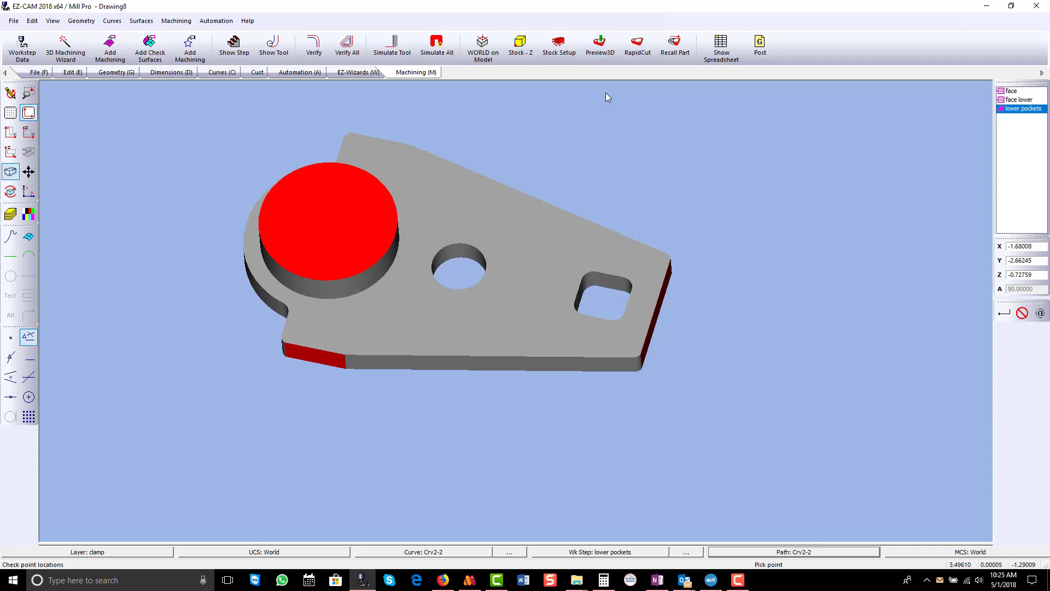
click(28, 112)
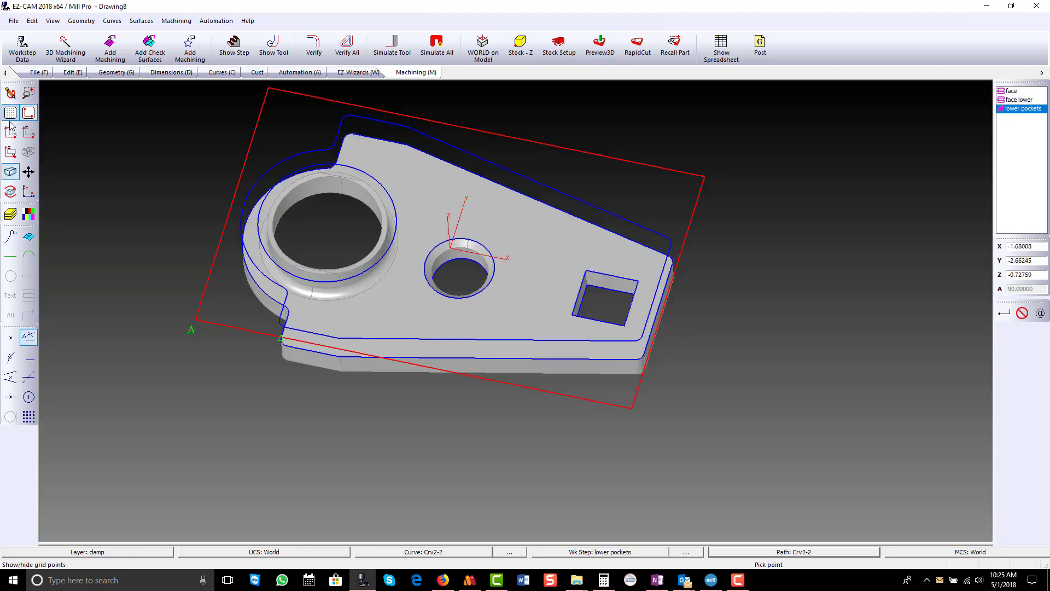
- Create the uncut boundary for "lower pockets" and inspect the leftover corner regions in the square hole
scroll(642, 305, up, 3)
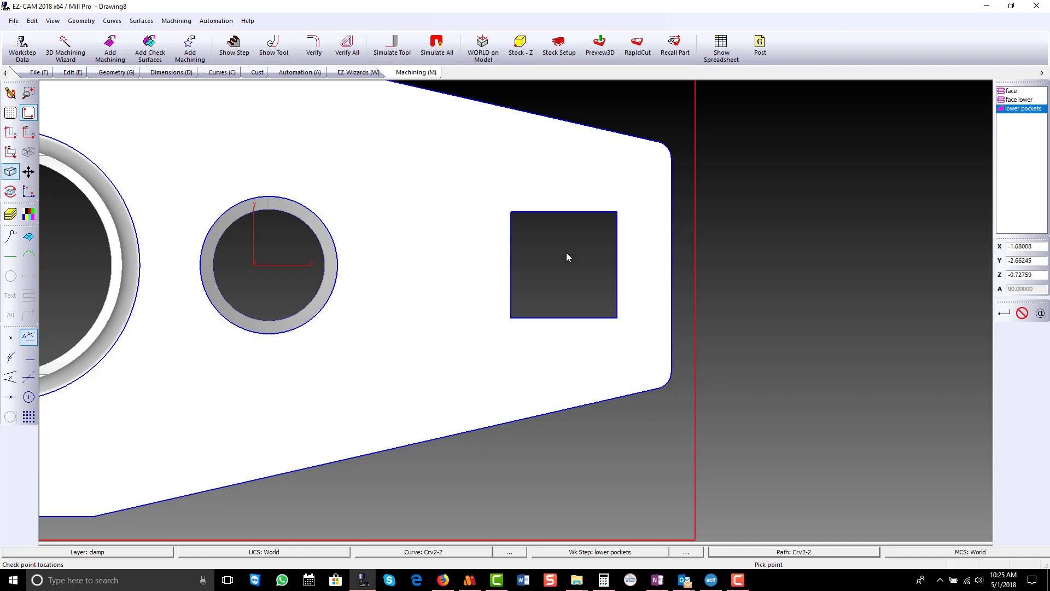
middle_drag(566, 253, 570, 191)
scroll(569, 194, down, 1)
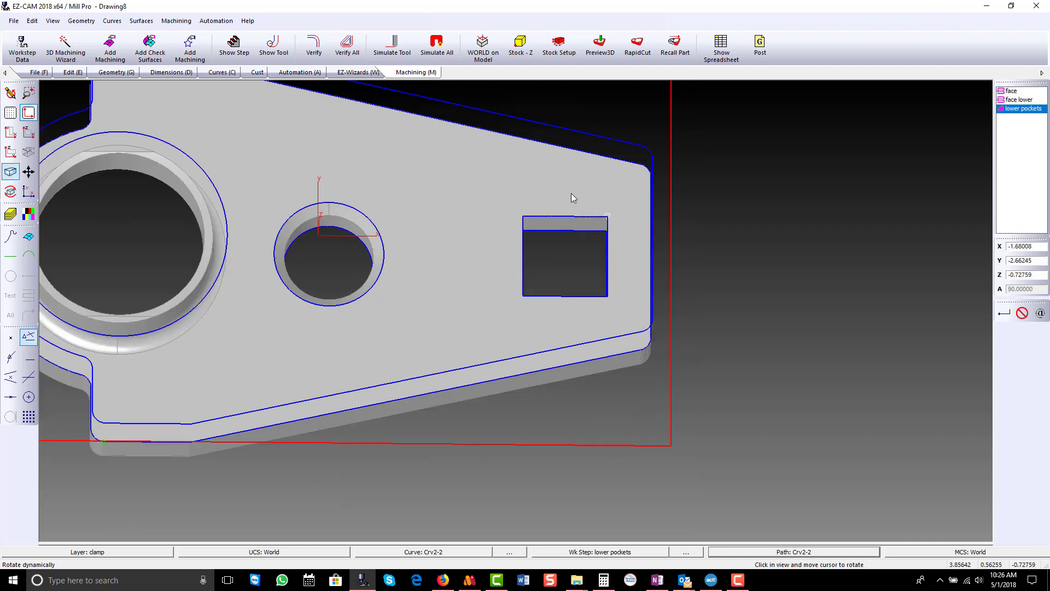
click(176, 21)
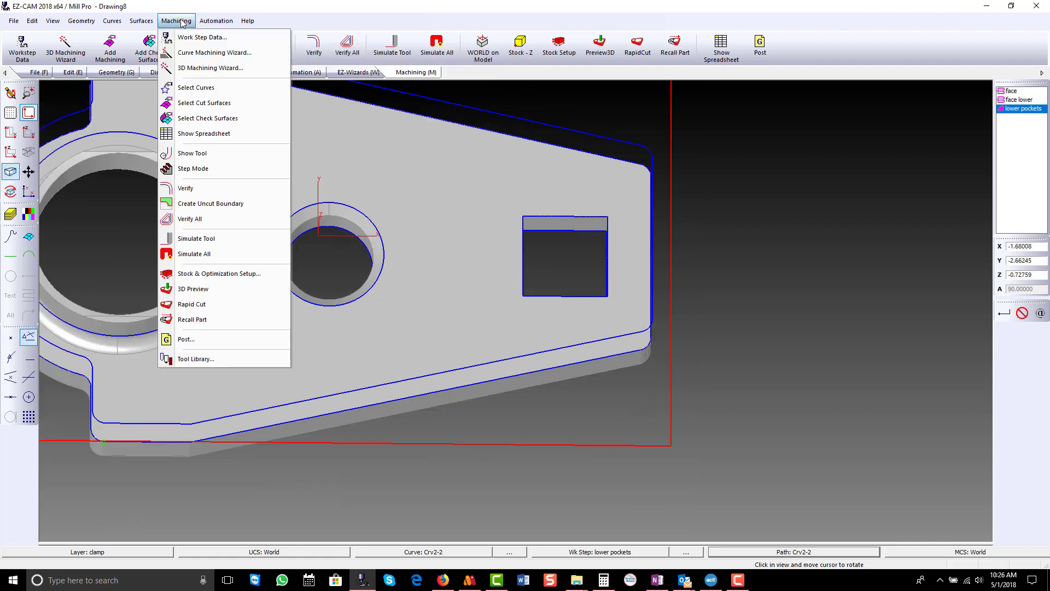
click(230, 203)
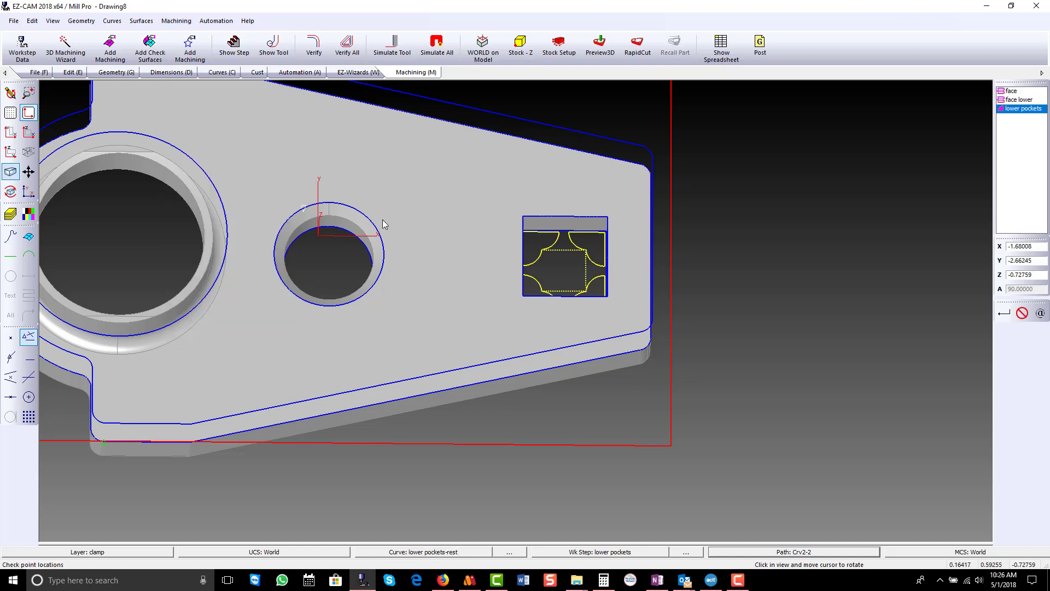
drag(517, 251, 495, 300)
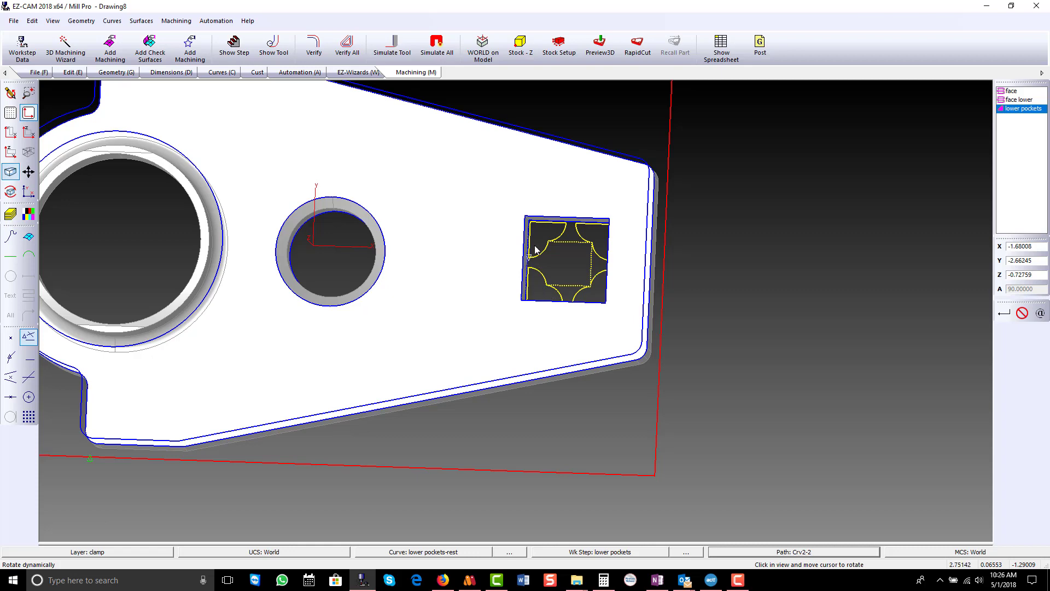
mouse_move(540, 243)
mouse_down()
mouse_move(567, 206)
mouse_move(480, 167)
mouse_up()
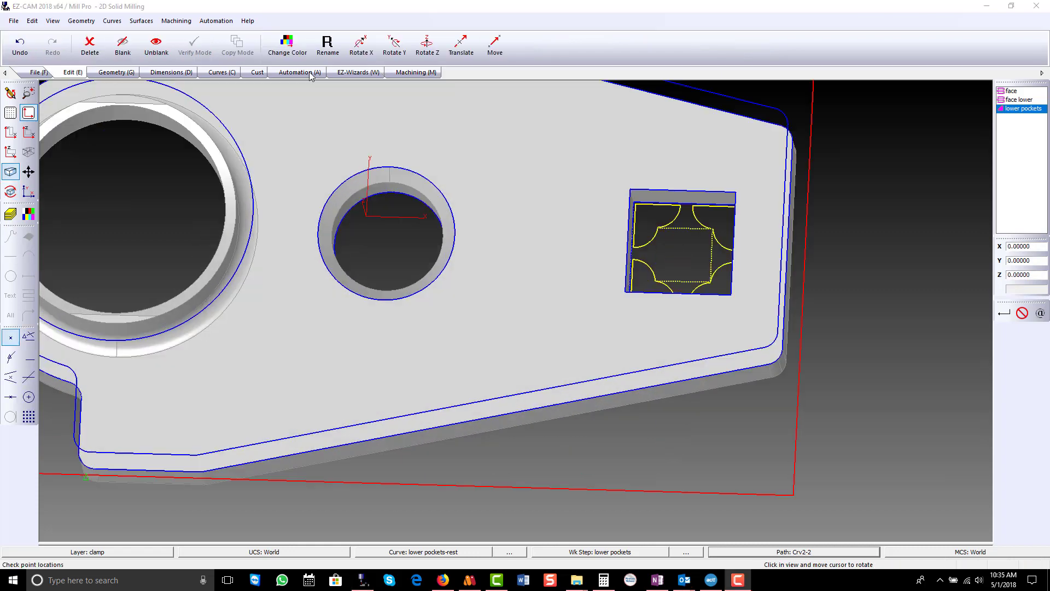
- Create a pocketing work step named "rerough" on the rest boundary, using tool 2 with a 0.187 diameter
click(309, 74)
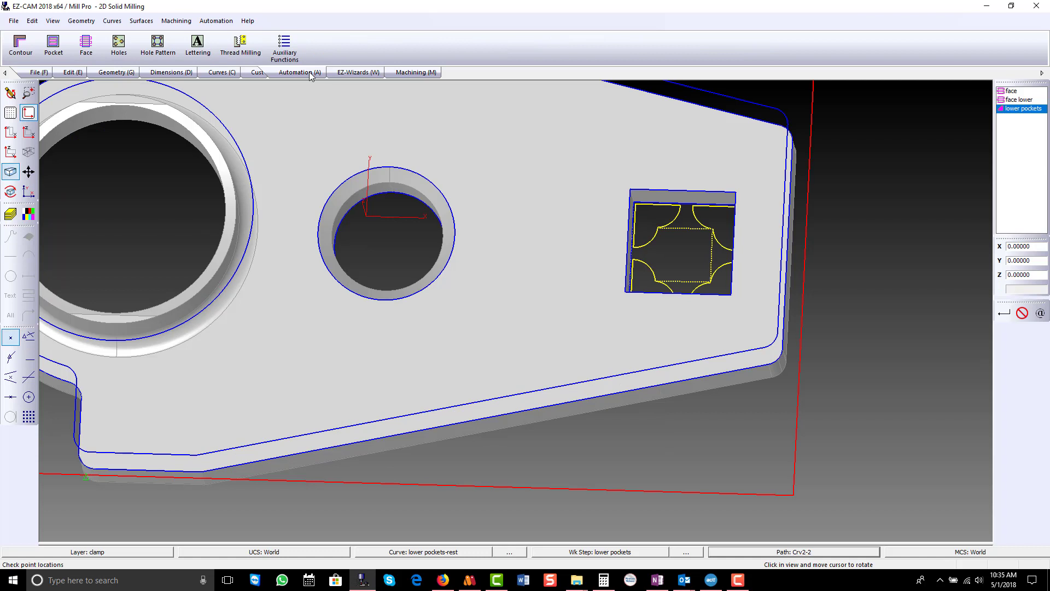
click(60, 48)
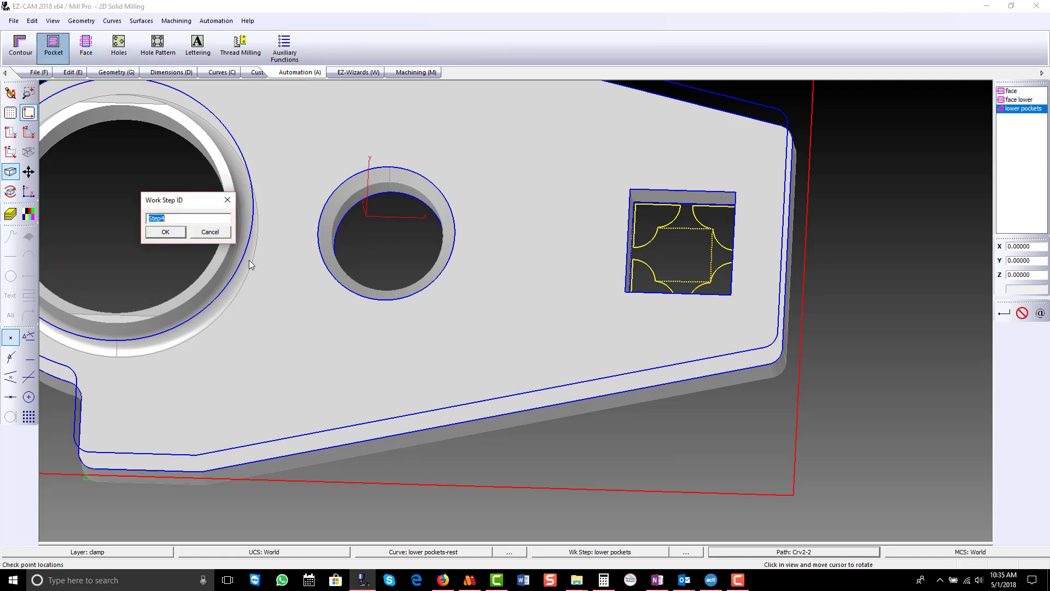
text(rerough)
key(Return)
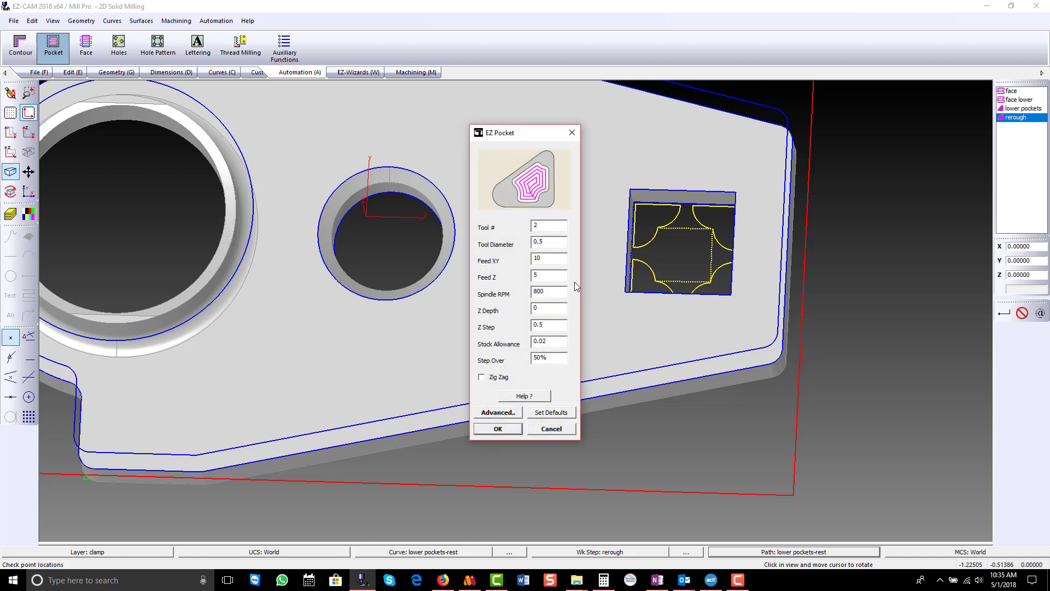
text(187)
click(504, 430)
- Verify the "rerough" toolpath in the square hole's corners from above and preview its material removal in 3D
click(411, 77)
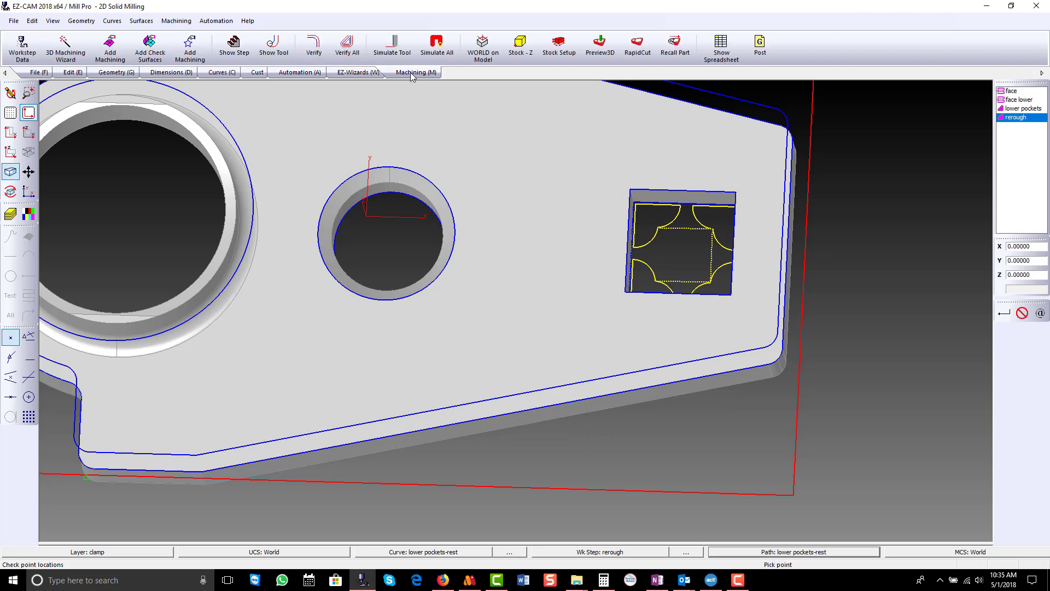
click(315, 46)
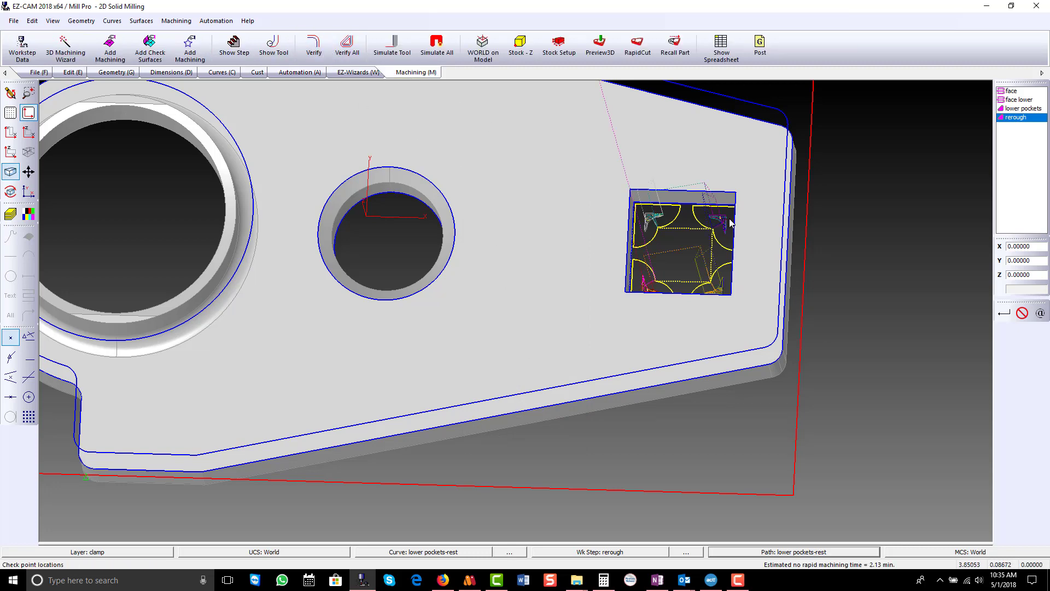
scroll(729, 218, up, 5)
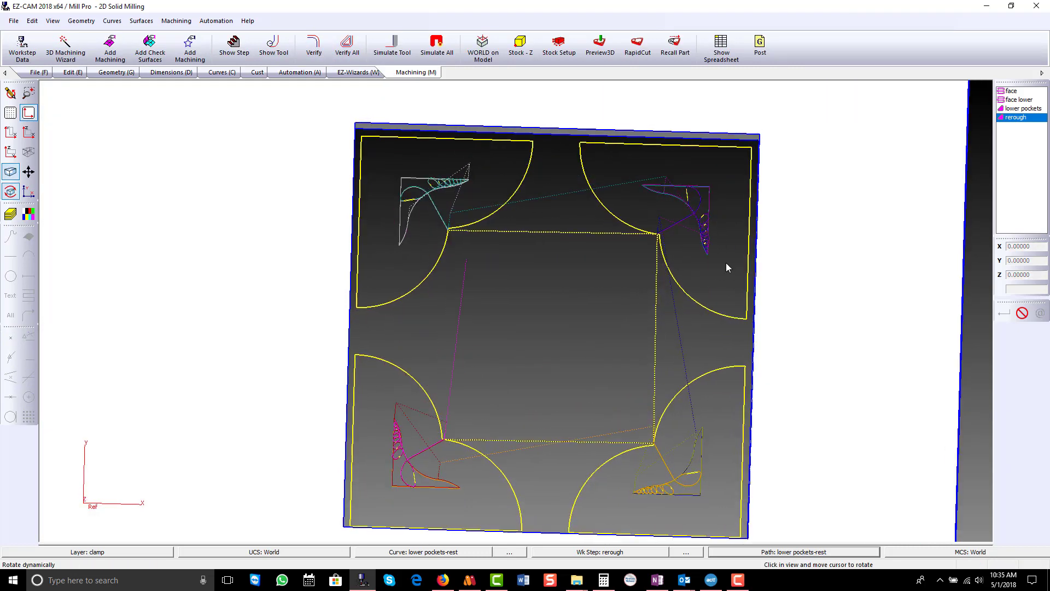
click(10, 132)
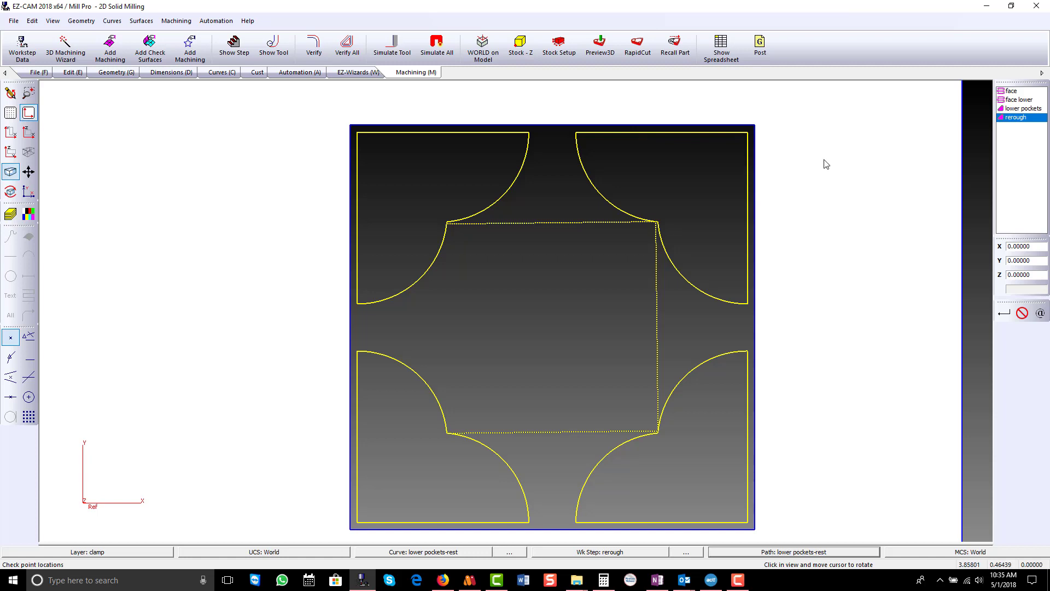
click(600, 47)
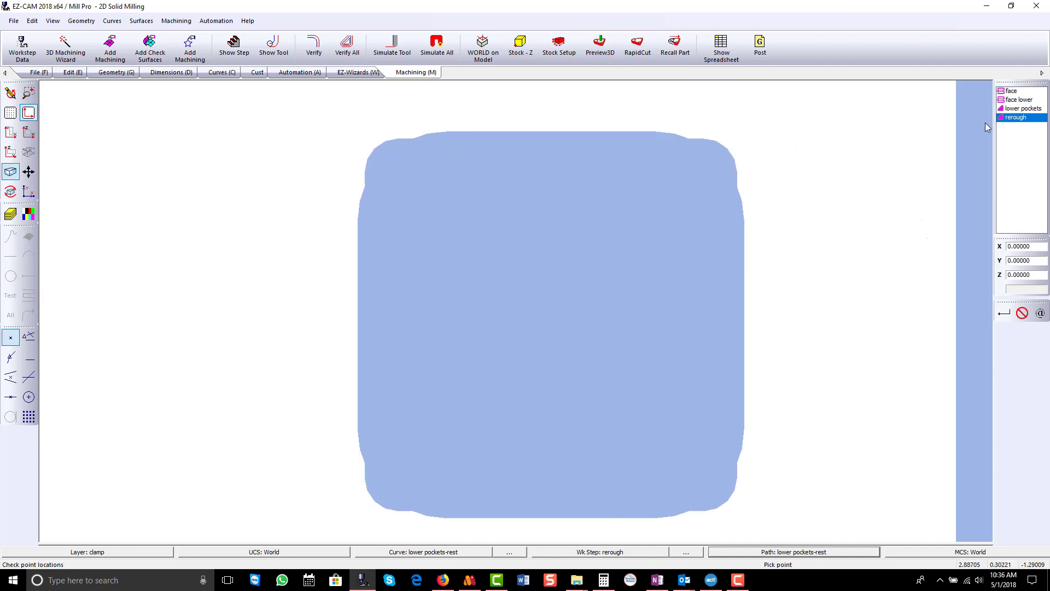
- Set the stock allowance of the "rerough" work step to 0
double_click(1016, 117)
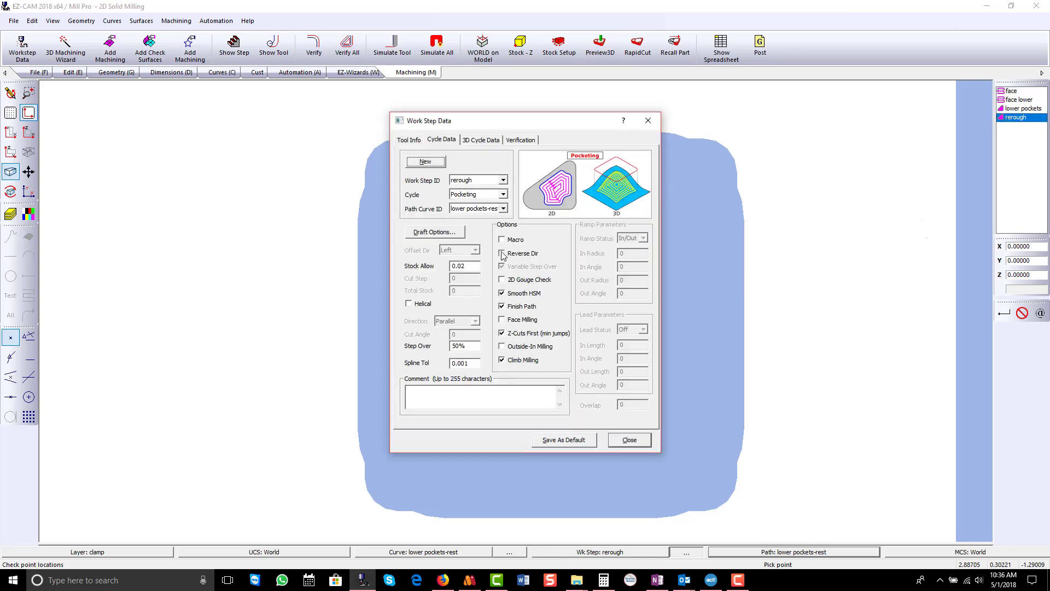
drag(435, 263, 435, 264)
text(0)
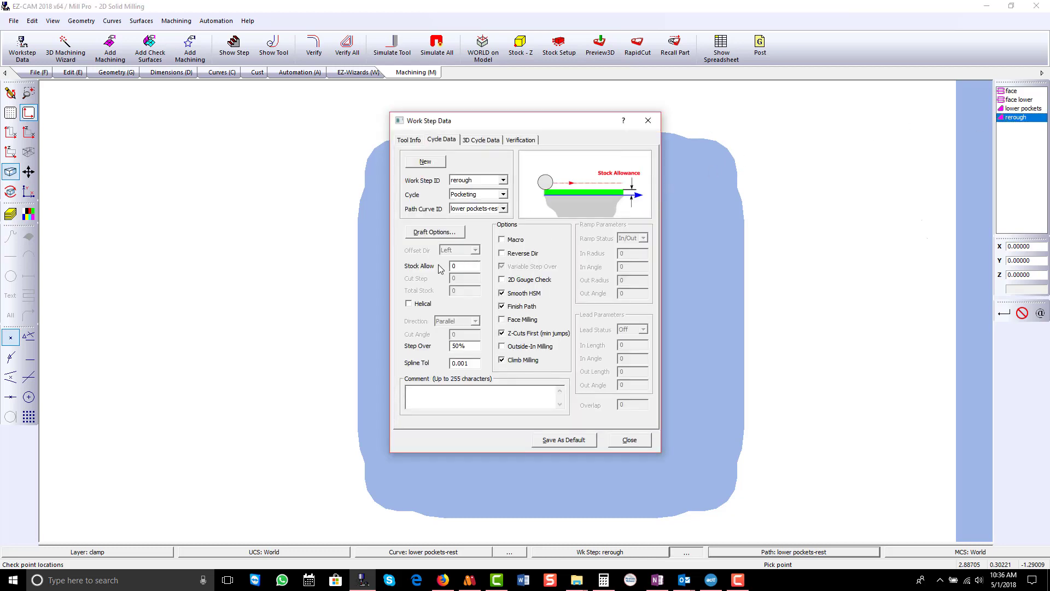
click(629, 440)
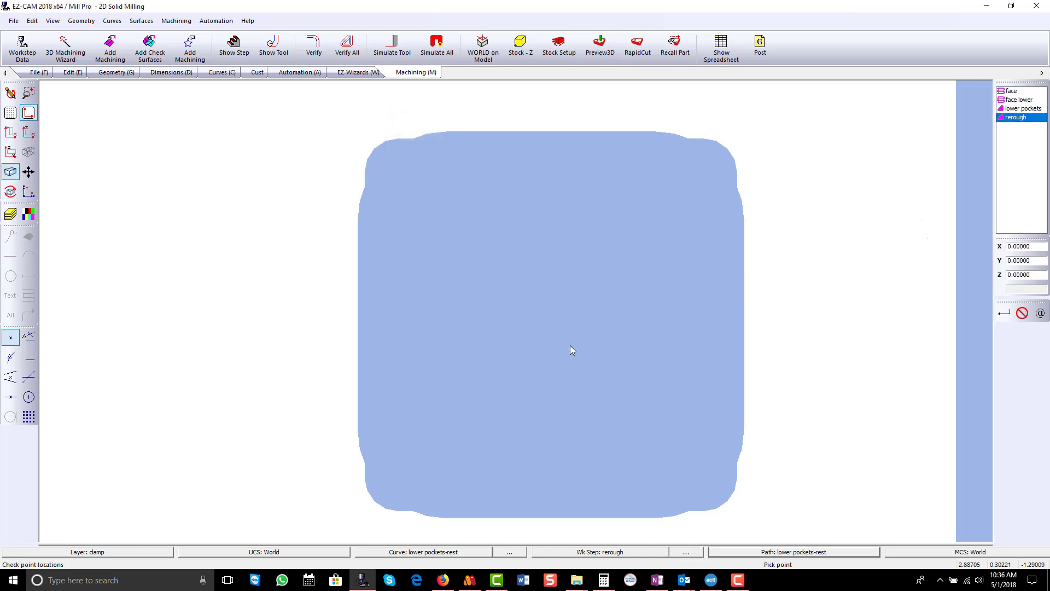
- Verify the "rerough" toolpath again, preview the cut in 3D, and inspect the square hole's corners from an angle
click(313, 46)
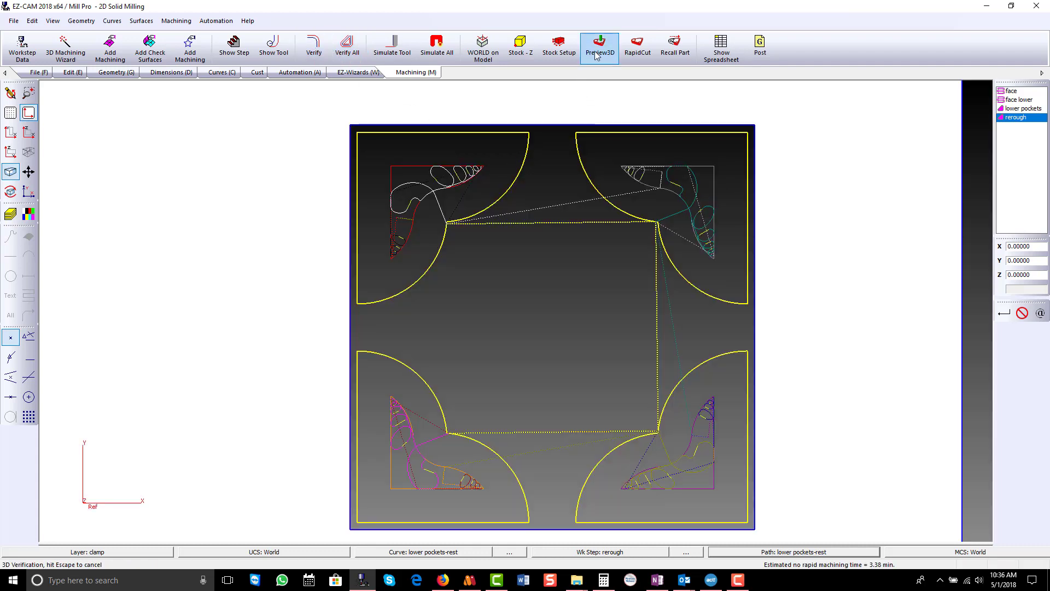
click(600, 51)
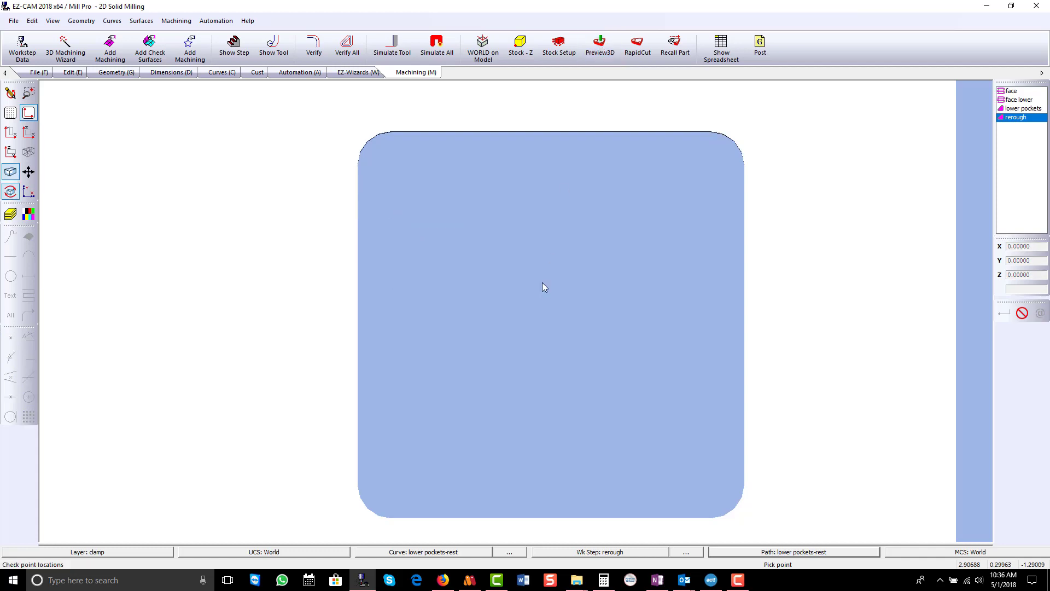
middle_drag(542, 282, 544, 199)
scroll(544, 198, down, 4)
scroll(645, 274, down, 3)
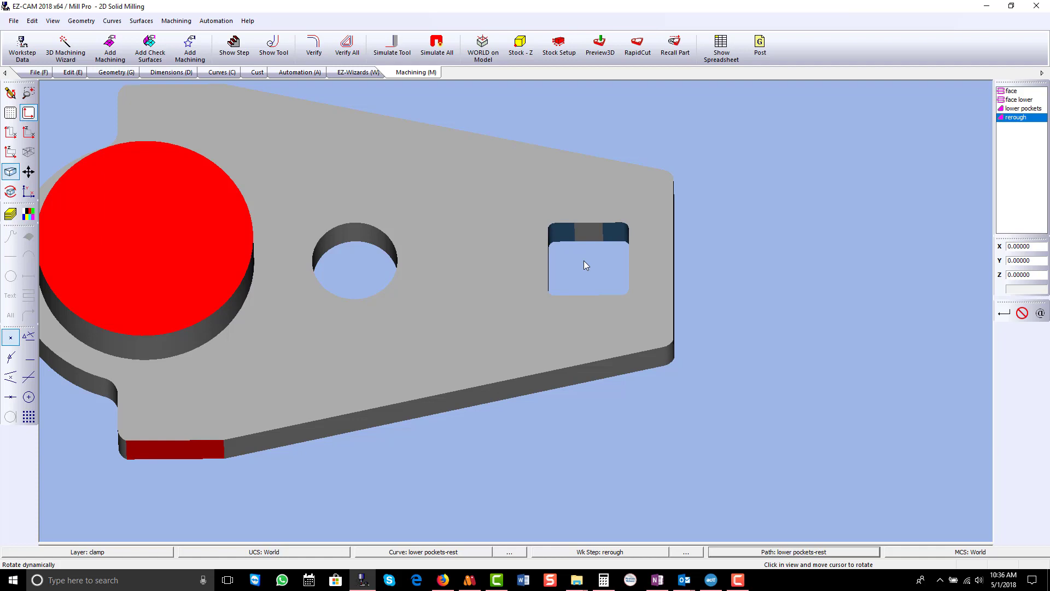
scroll(757, 260, down, 2)
scroll(400, 240, up, 2)
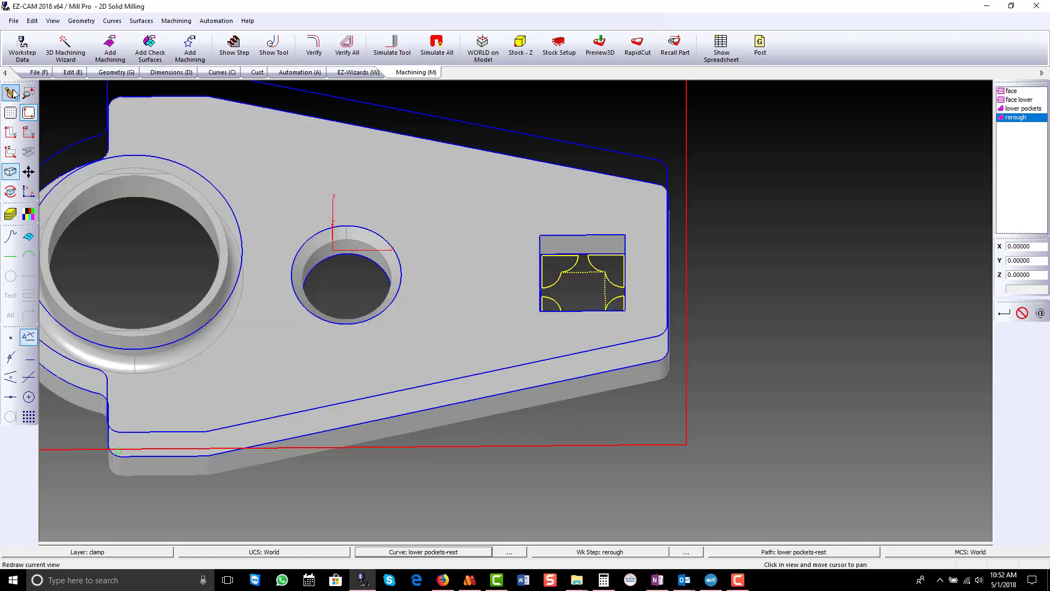
- Create face curves from the edges of the top rim faces of the large round boss
scroll(736, 201, down, 1)
scroll(177, 172, up, 1)
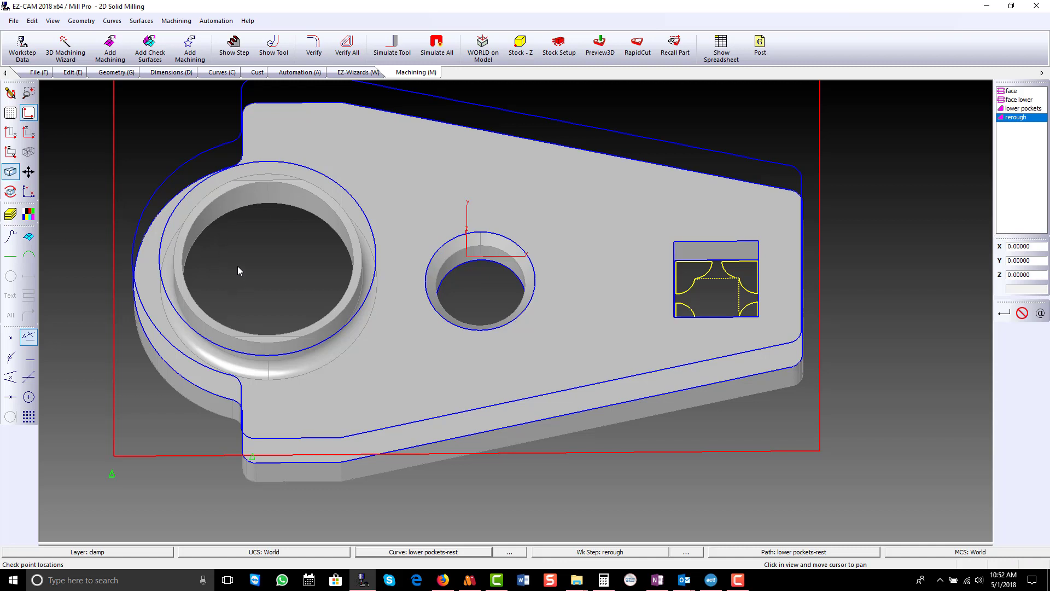
click(221, 72)
click(57, 41)
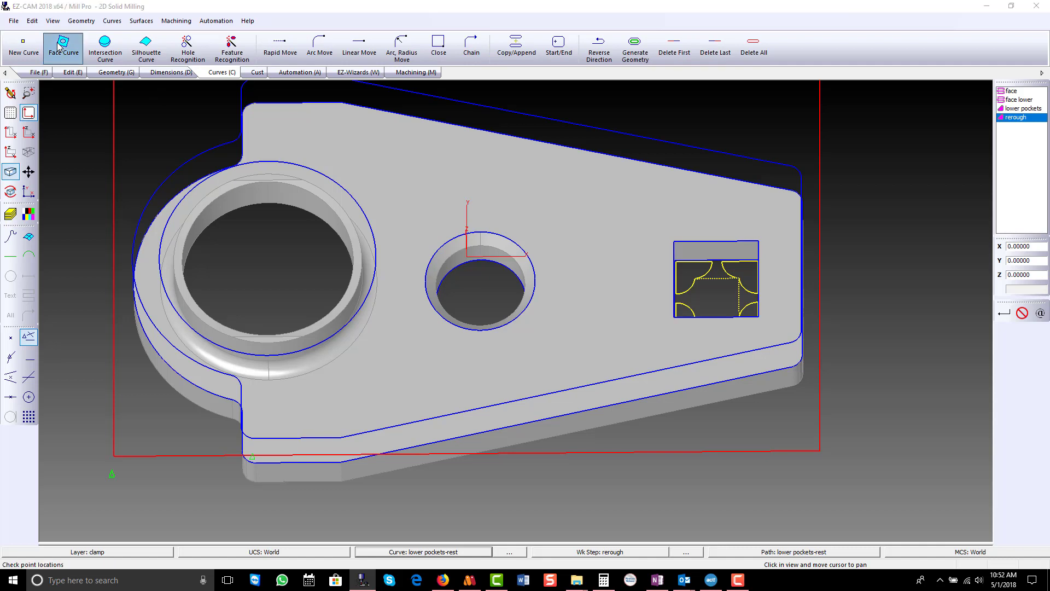
click(166, 248)
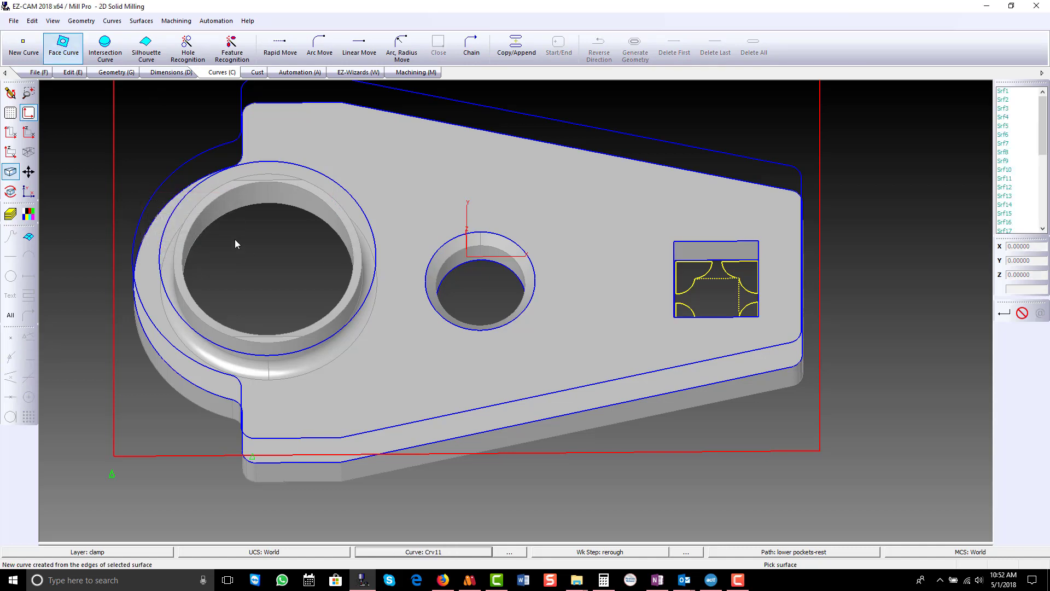
click(60, 72)
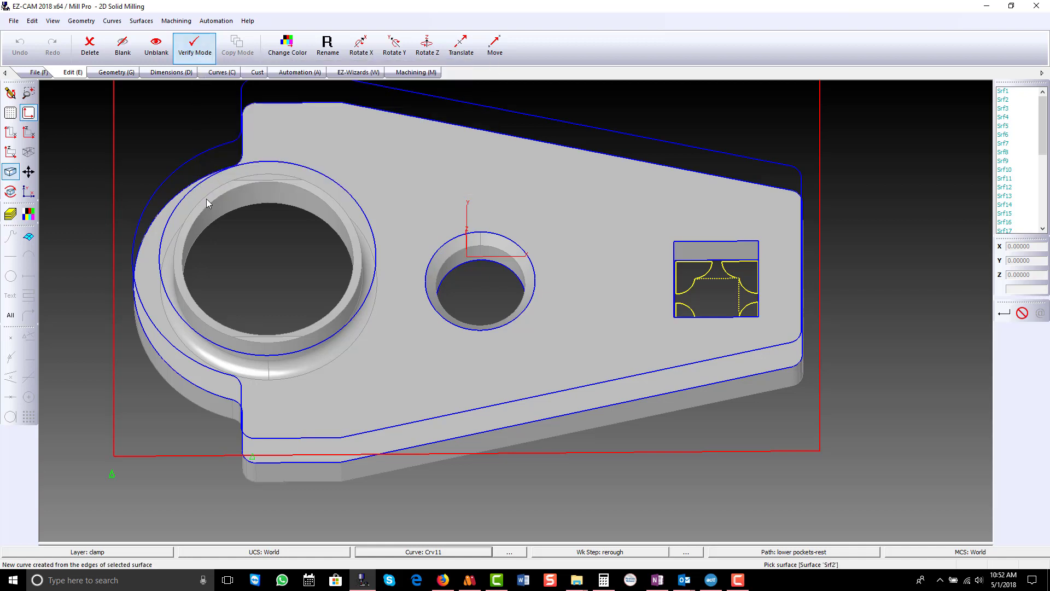
click(236, 186)
click(252, 178)
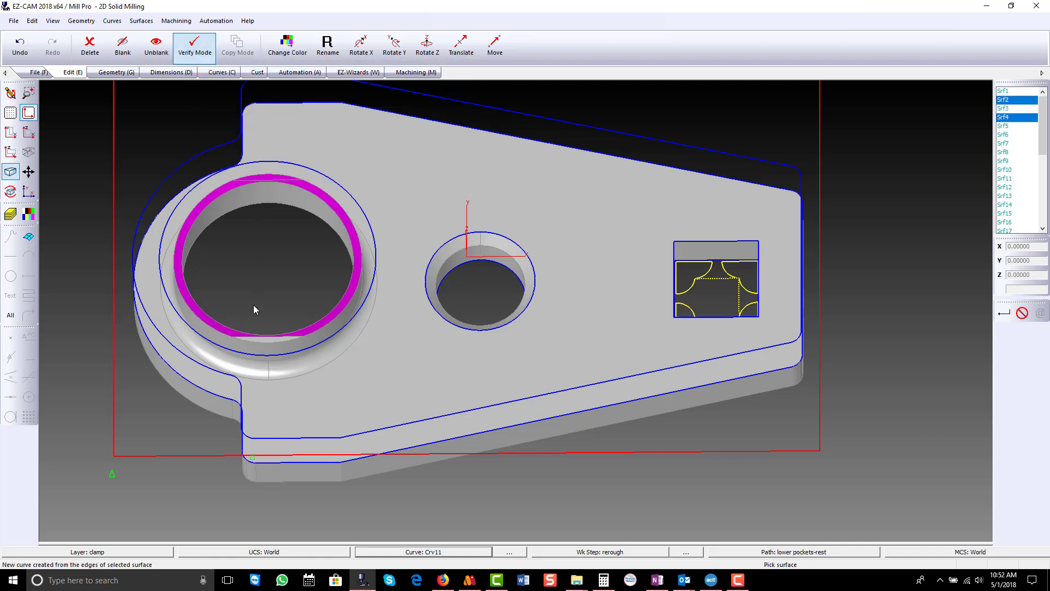
click(262, 337)
right_click(269, 330)
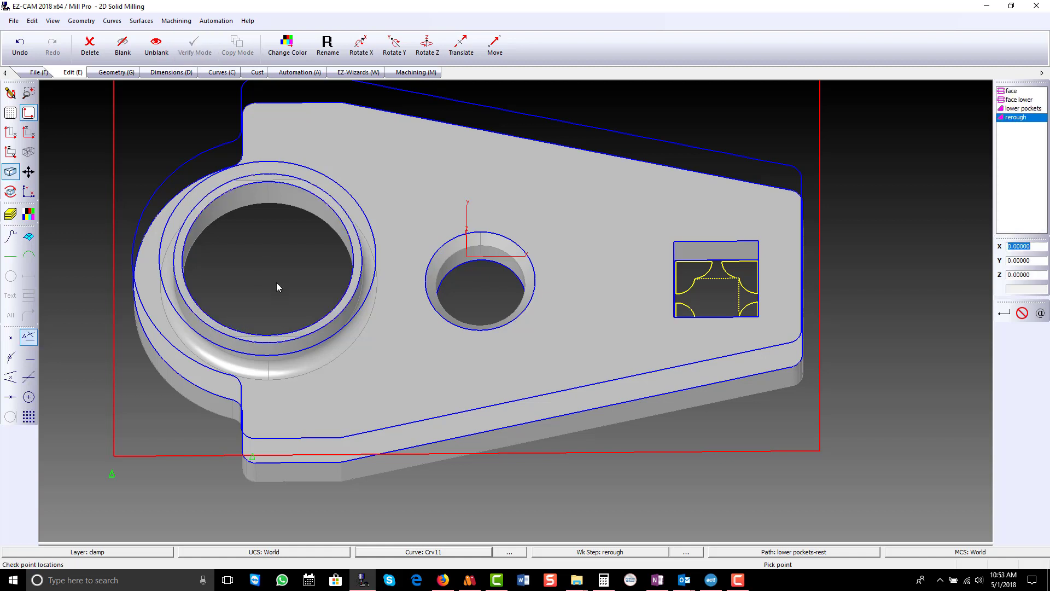
- Make the outer rim curve of the boss current and add a contour work step named "boss outside" on it
click(467, 556)
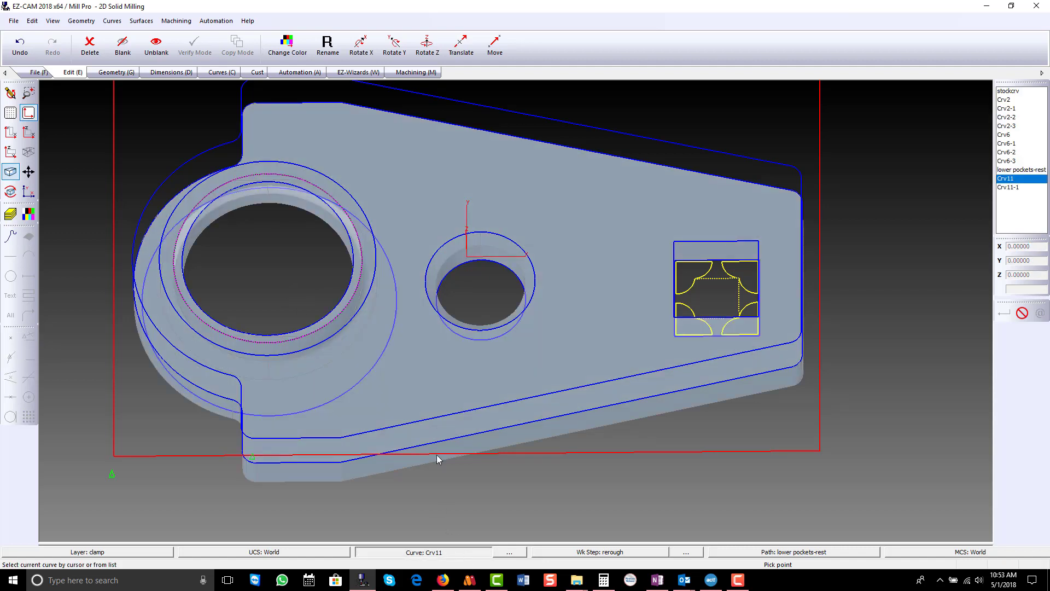
click(352, 304)
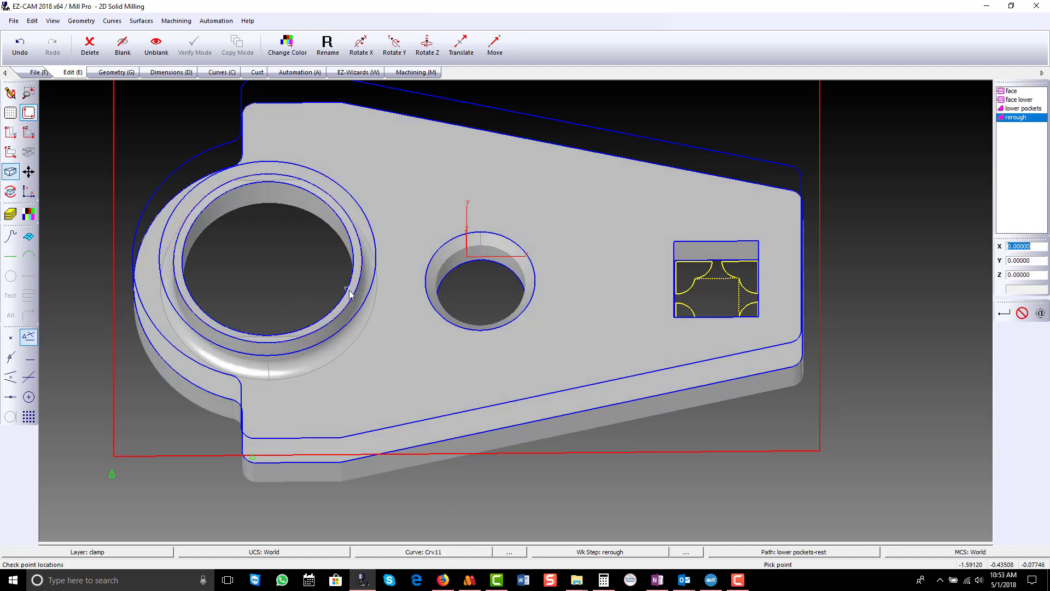
click(295, 73)
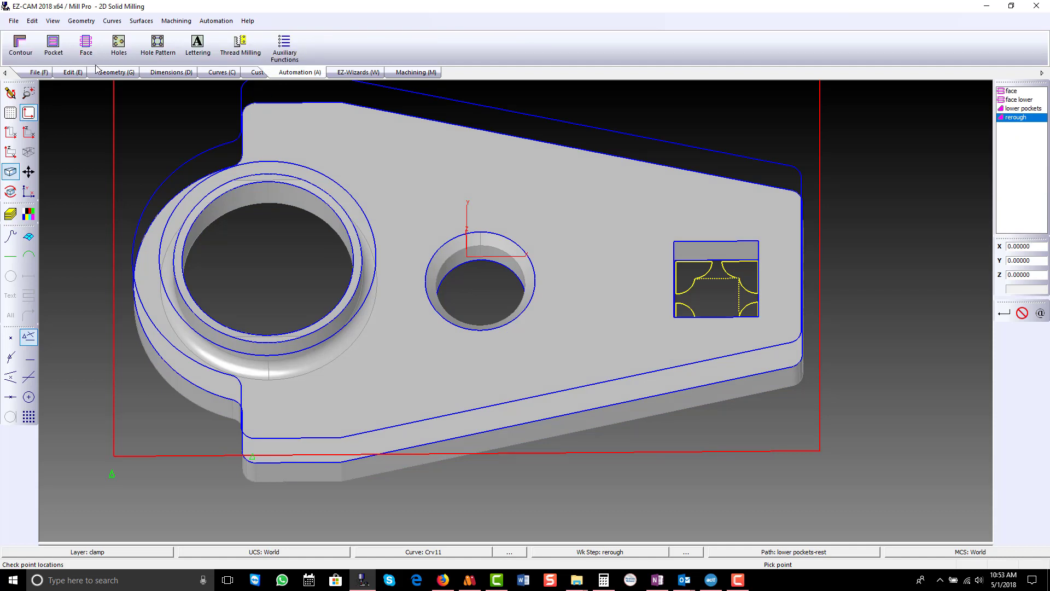
click(18, 49)
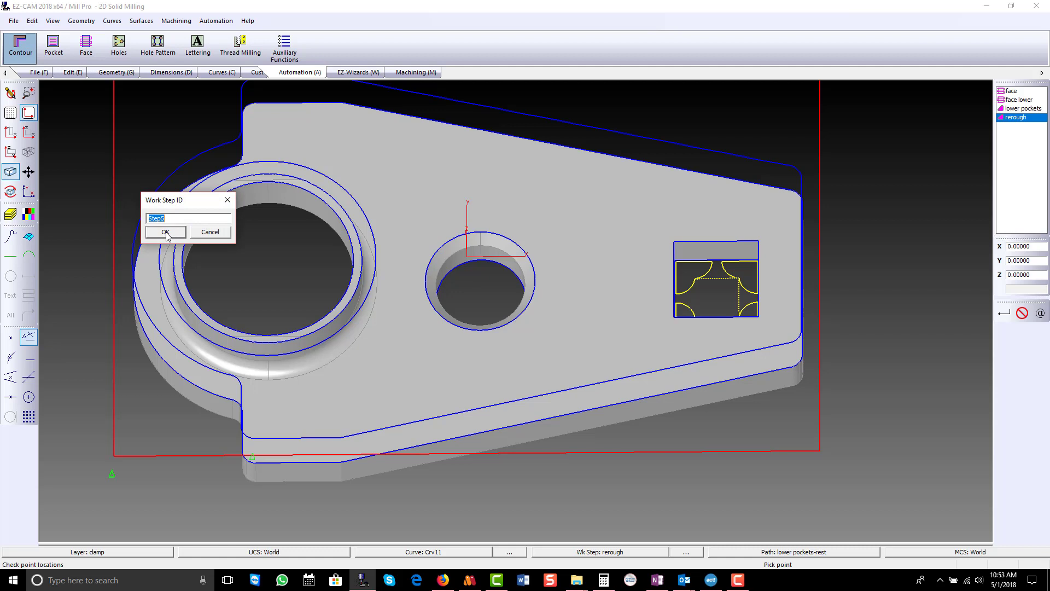
text(boss outside)
click(165, 233)
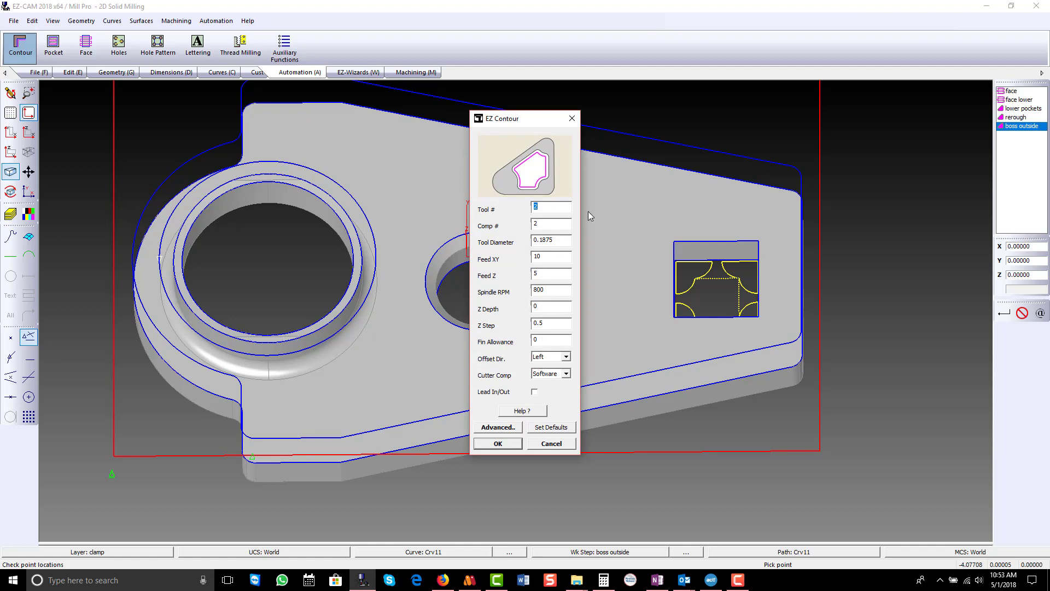
- Assign tool 1 with compensation number 1 and a 0.5 diameter to the "boss outside" contour
text(1)
drag(512, 221, 515, 249)
text(.)
right_click(561, 305)
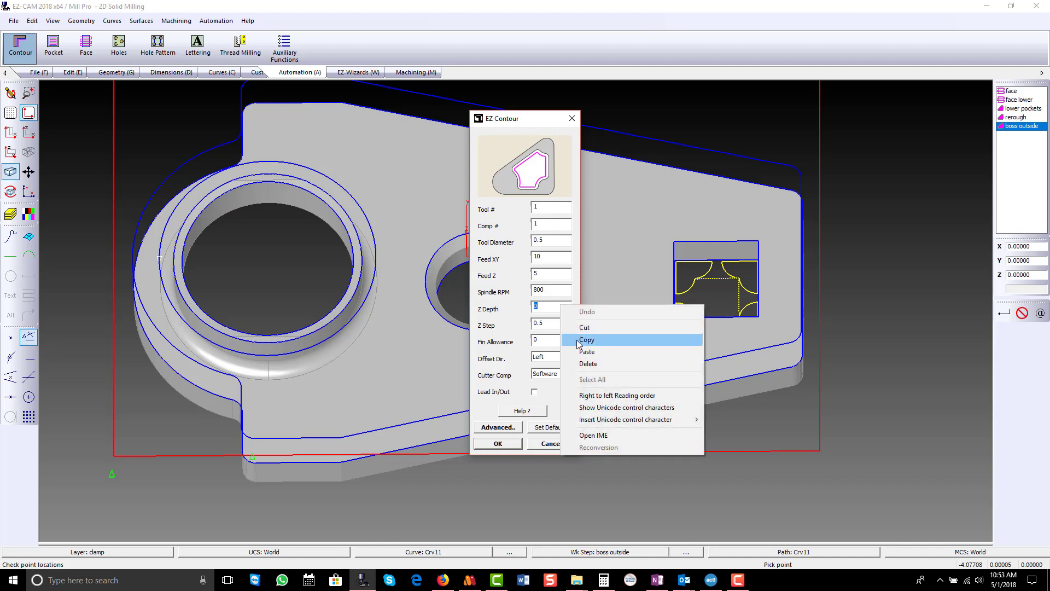
click(548, 311)
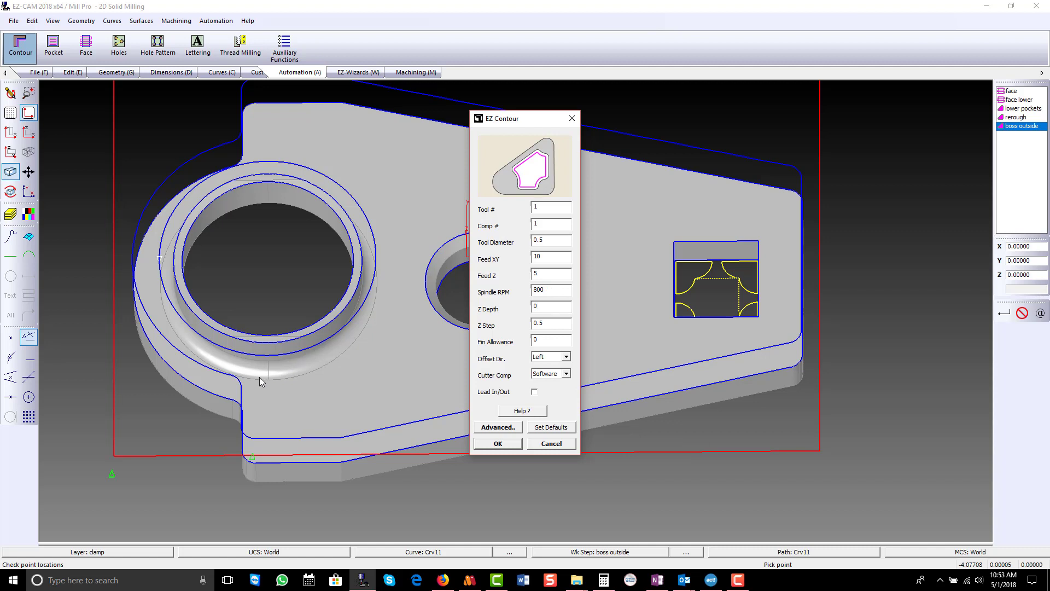
click(499, 444)
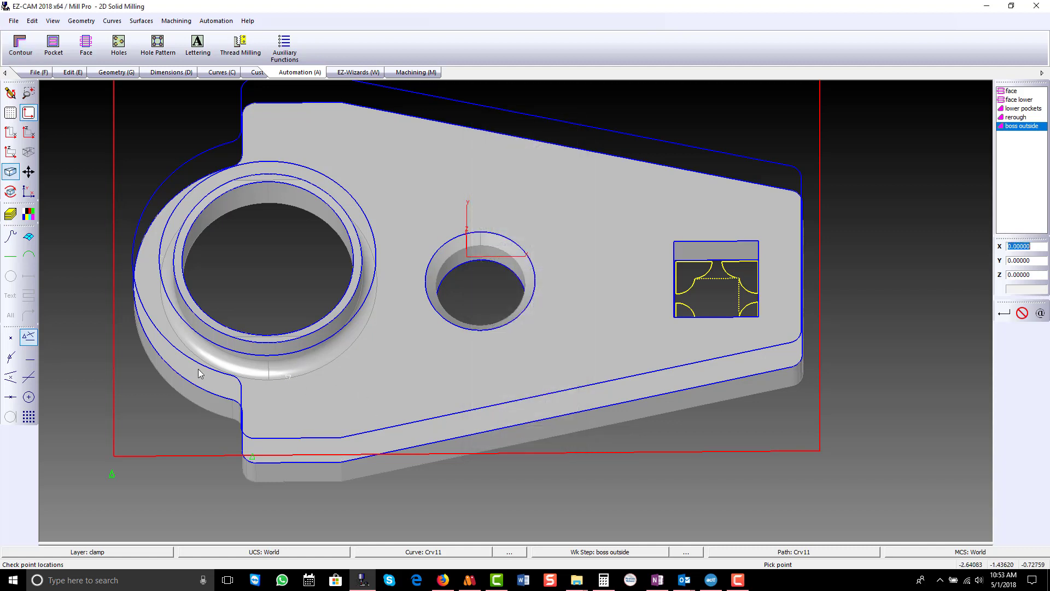
- Pick a point at the boss's base for its Z level, and set surface 0, depth 0.7276 and step 0.05 for "boss outside"
click(268, 386)
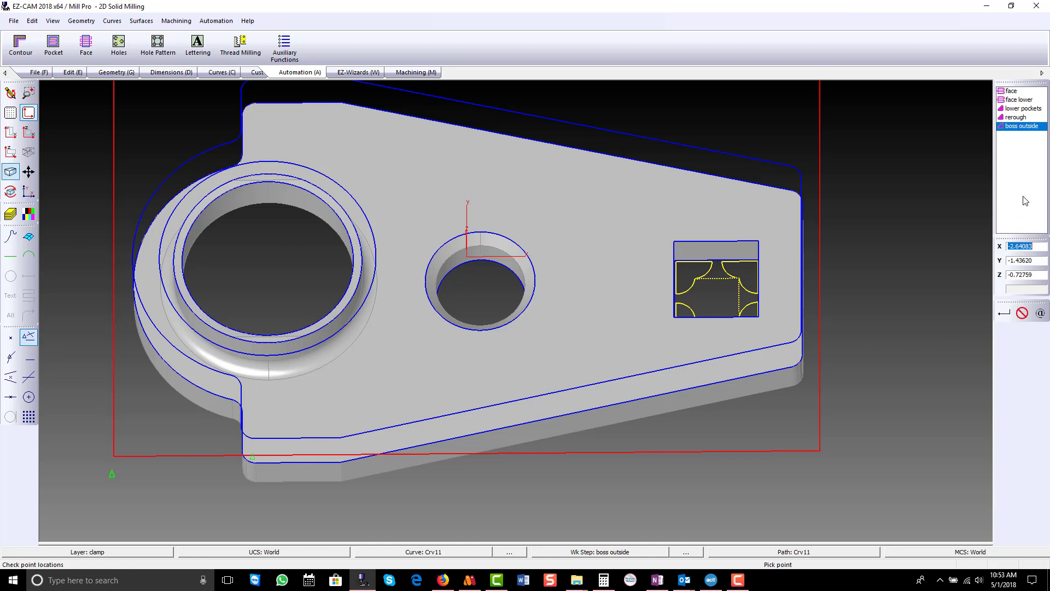
double_click(1016, 127)
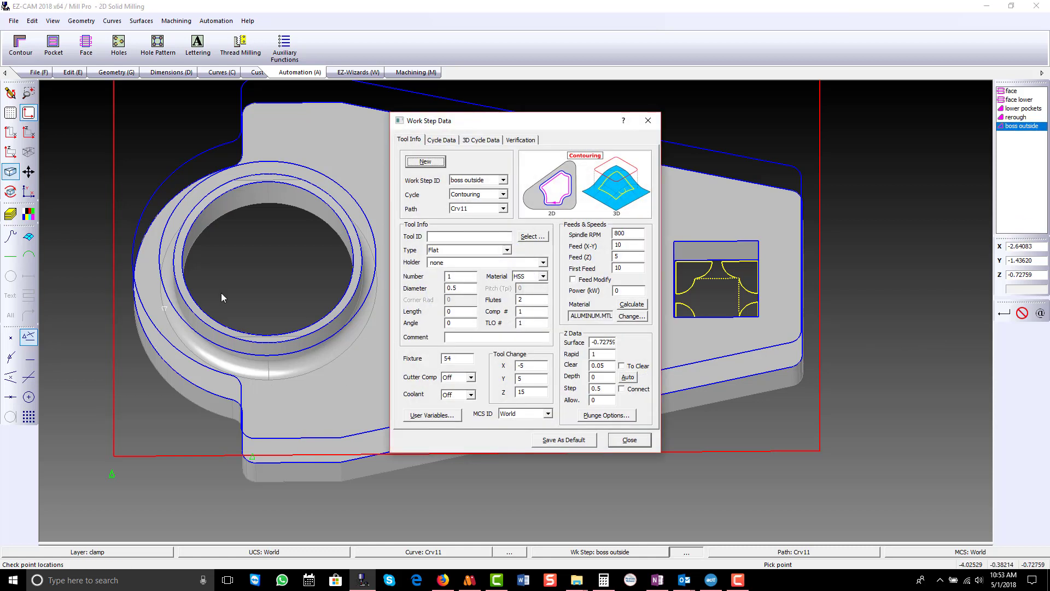
double_click(603, 342)
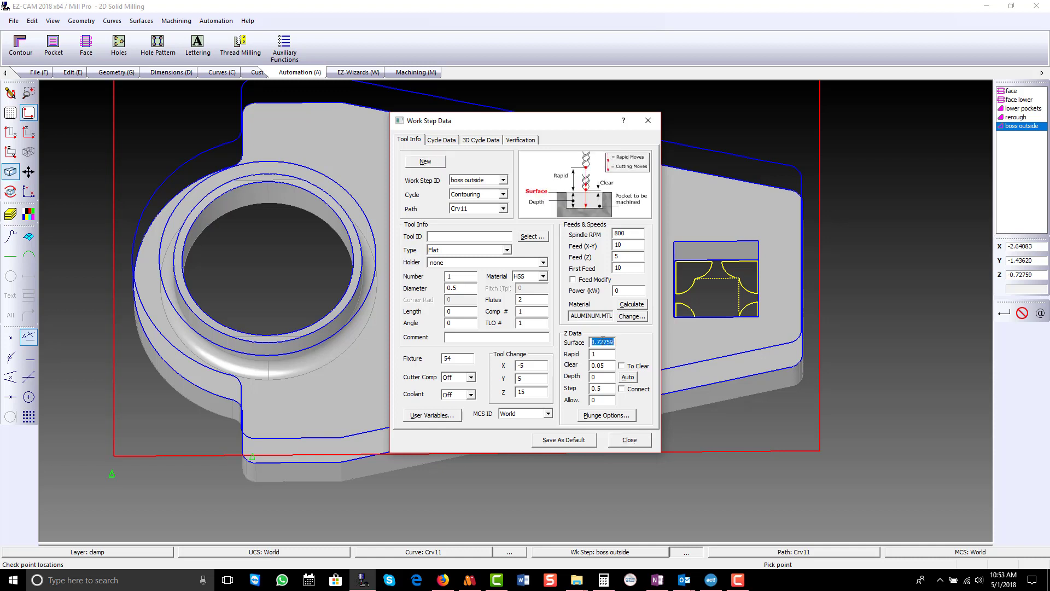
key(BackSpace)
double_click(610, 375)
right_click(603, 378)
click(618, 419)
drag(599, 388, 615, 389)
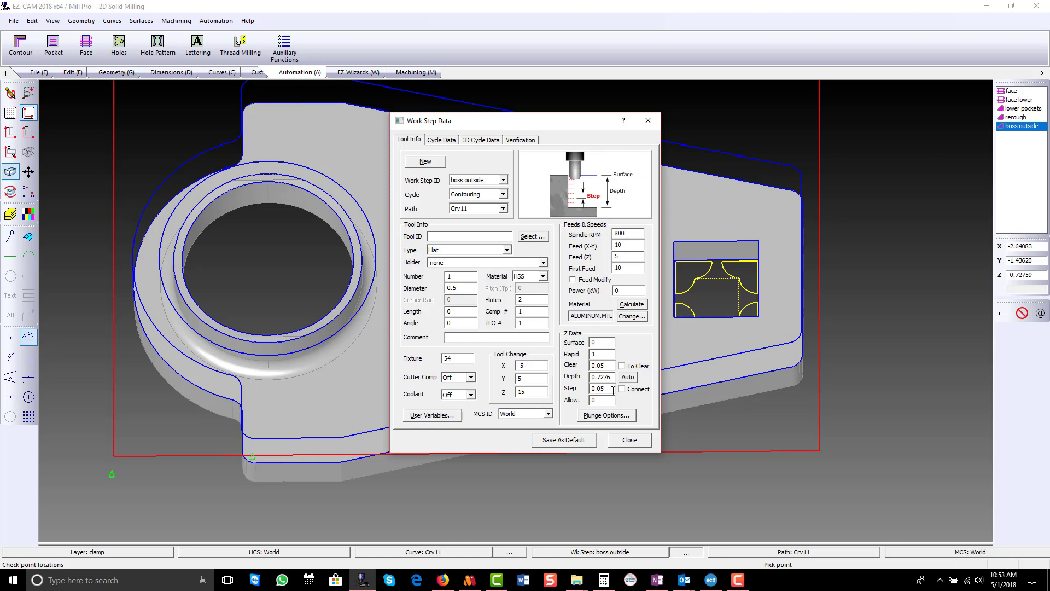
- Give the "boss outside" contour a stock allowance of 0.02 and a bottom fillet of 0.1875
click(442, 139)
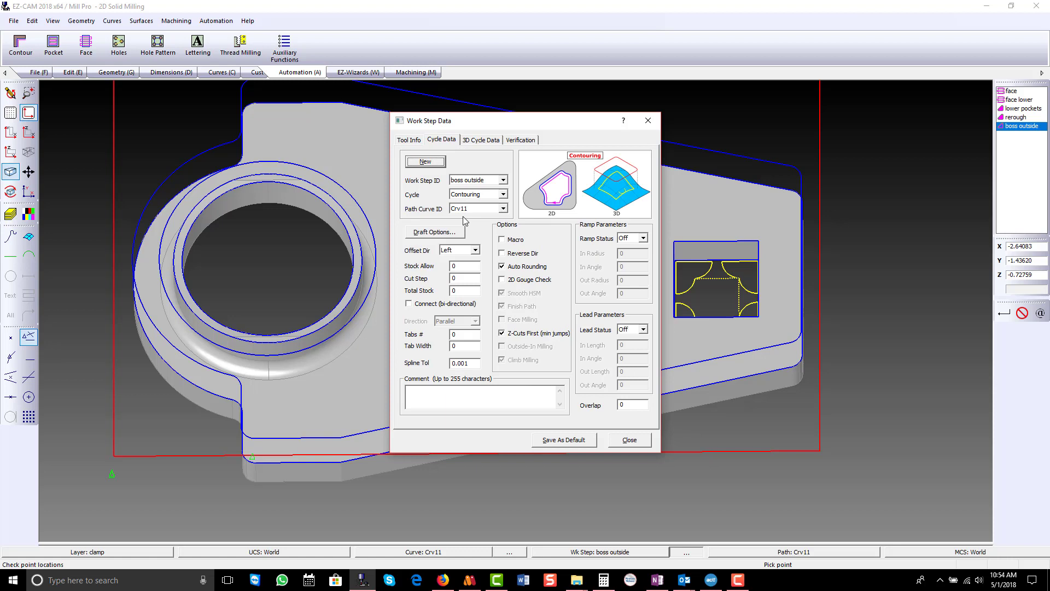
click(467, 267)
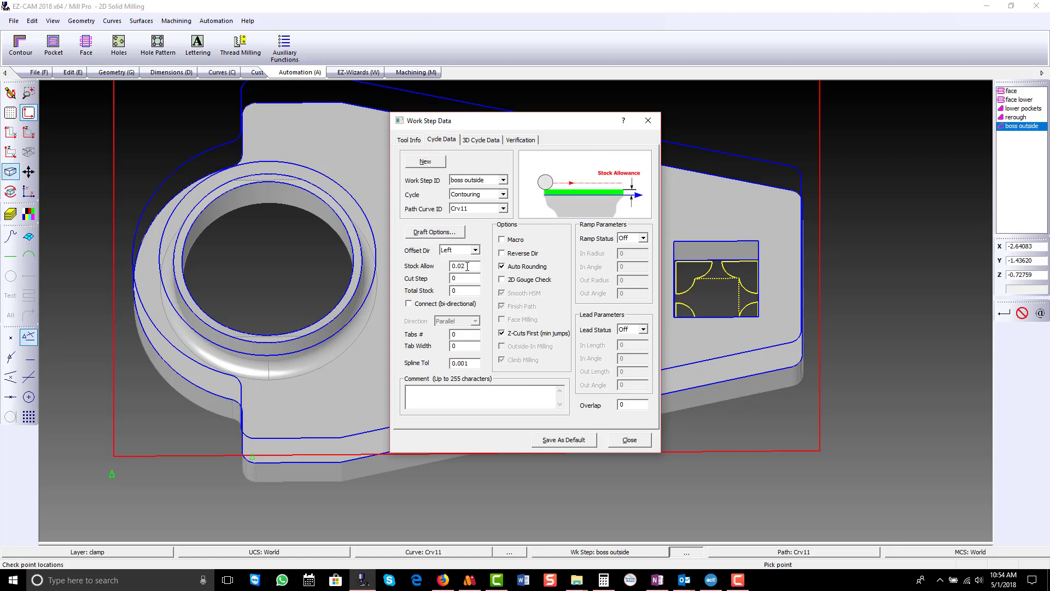
click(435, 232)
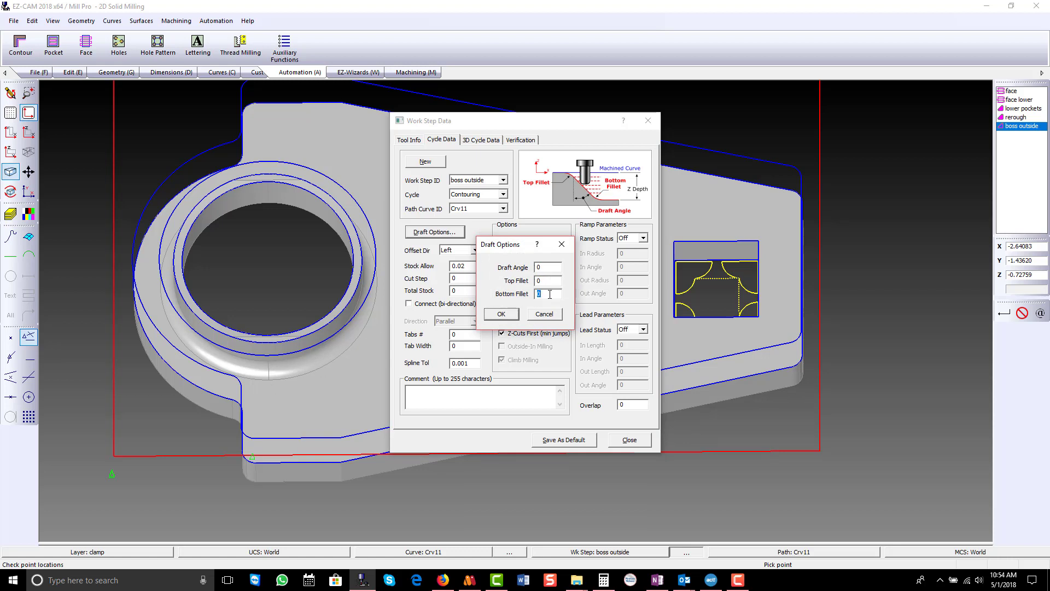
text(.1875)
click(502, 315)
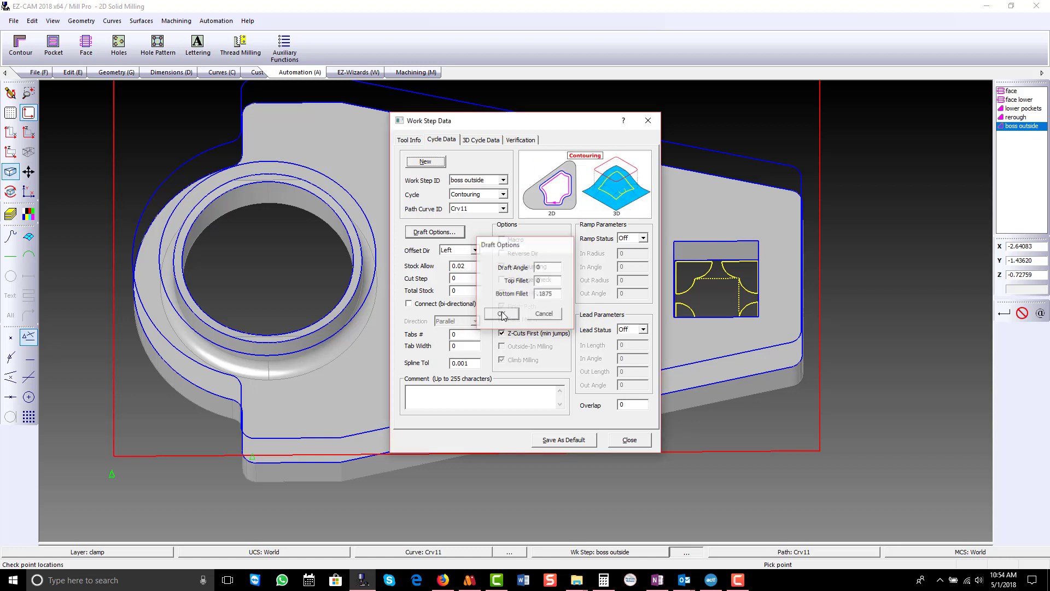
click(621, 440)
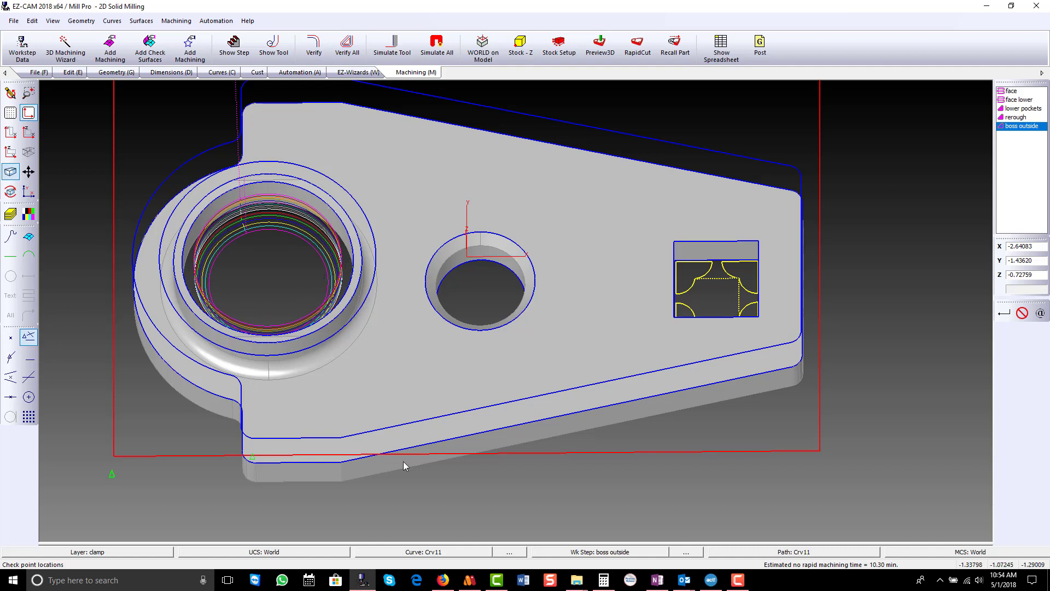
- Reverse the direction of the boss's outer rim curve and verify the "boss outside" toolpath
click(435, 552)
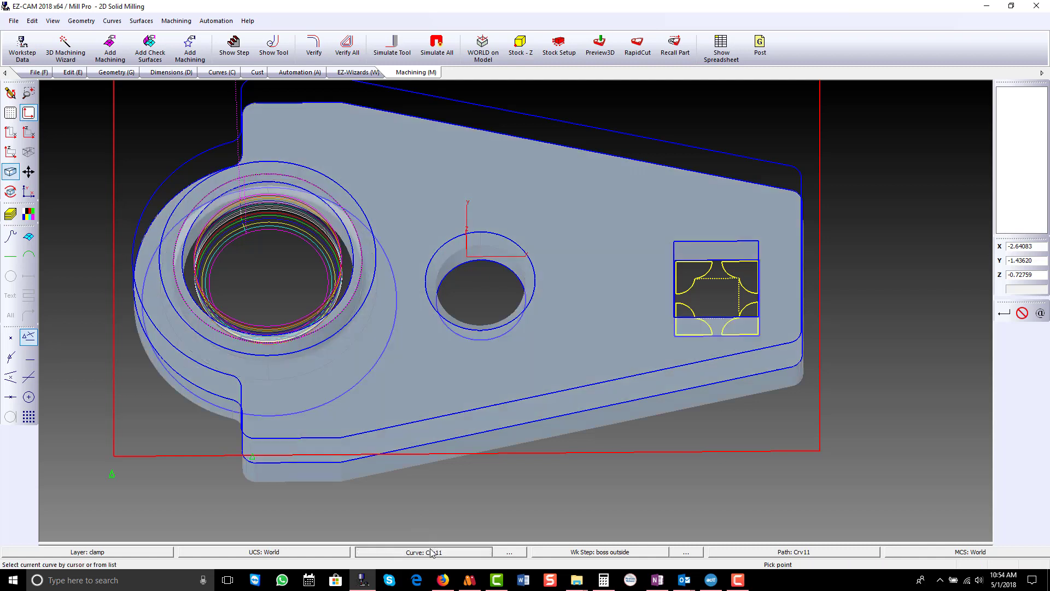
click(365, 265)
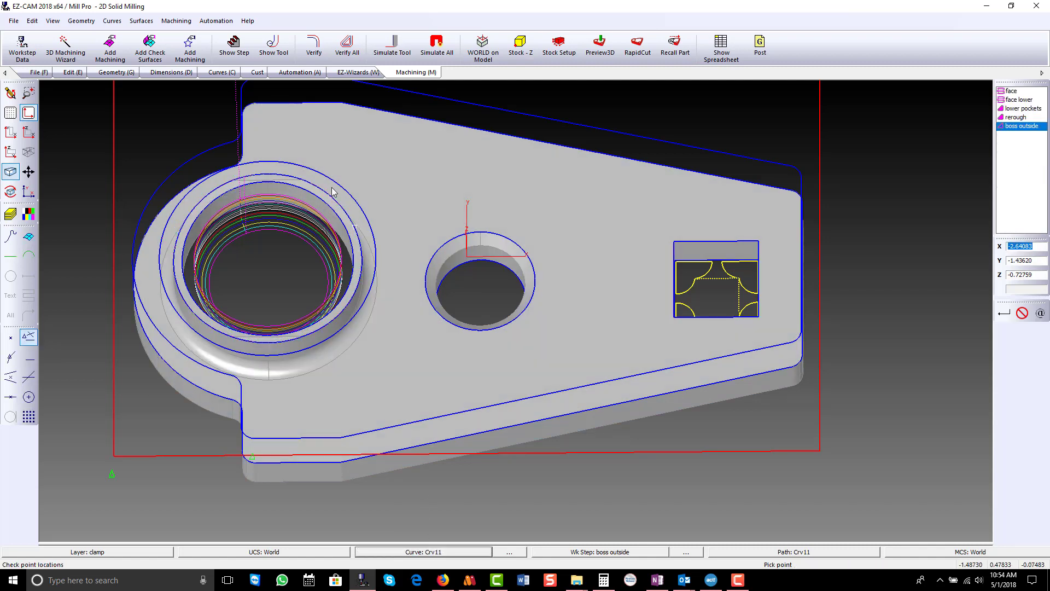
click(217, 73)
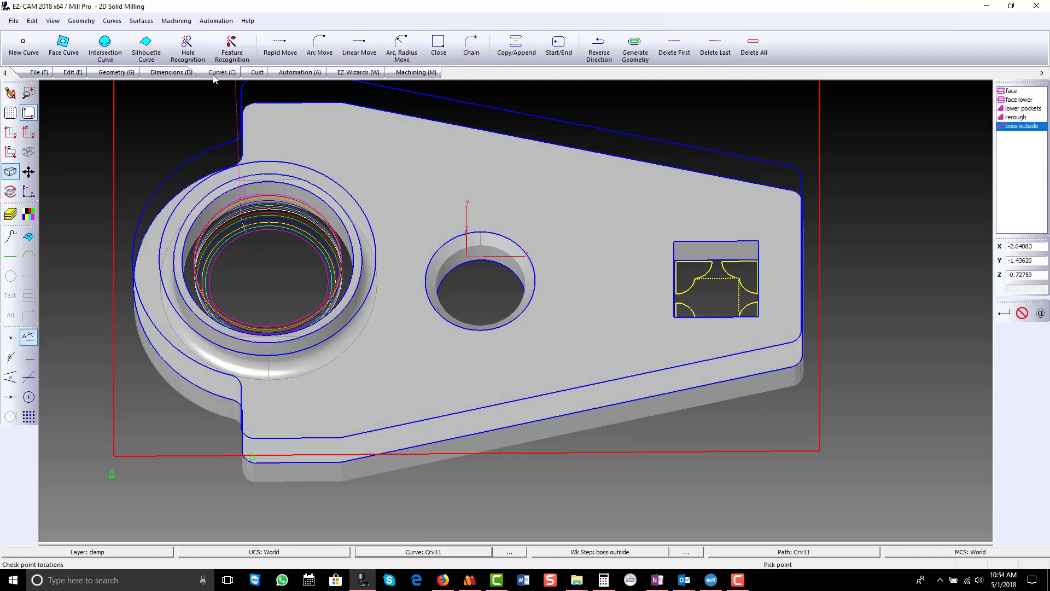
click(606, 48)
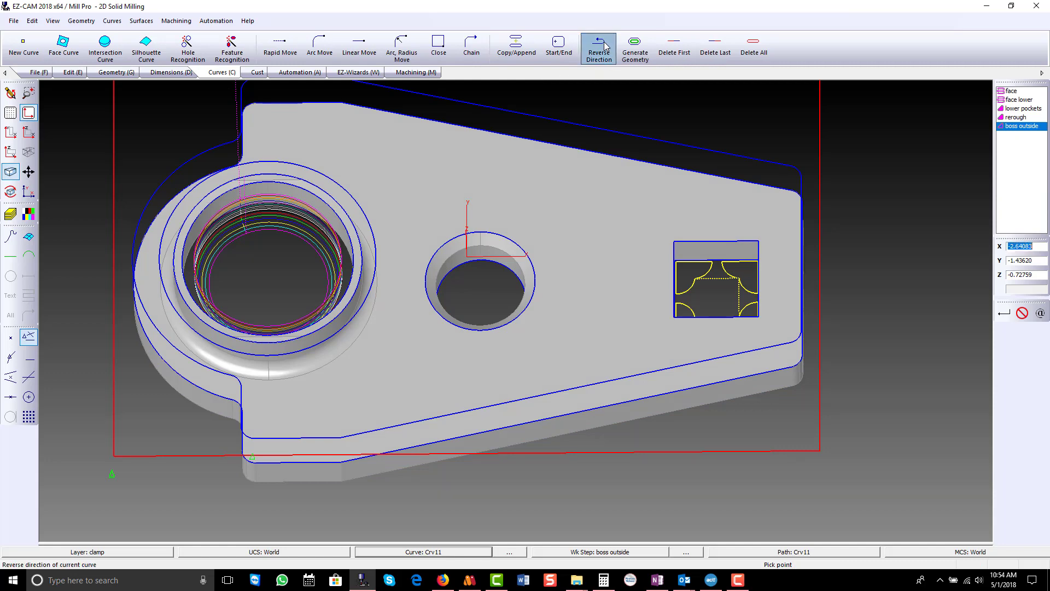
click(420, 74)
click(318, 47)
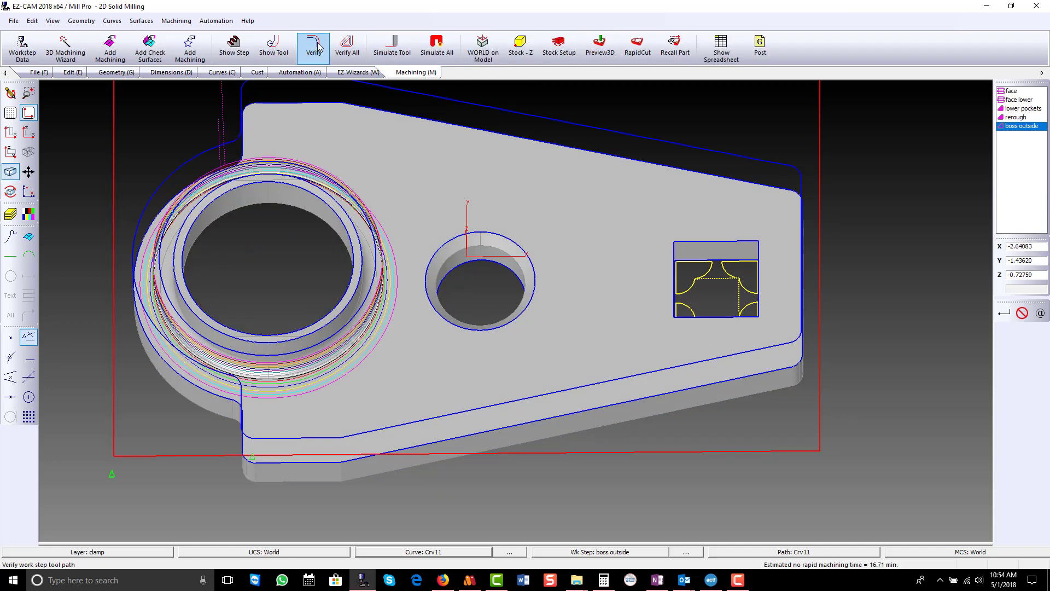
- Check the "boss outside" passes and fillet cuts at an angle and from the front, and preview the cut in 3D
middle_drag(304, 263, 323, 132)
mouse_move(340, 273)
middle_down()
mouse_move(333, 197)
mouse_move(325, 294)
middle_up()
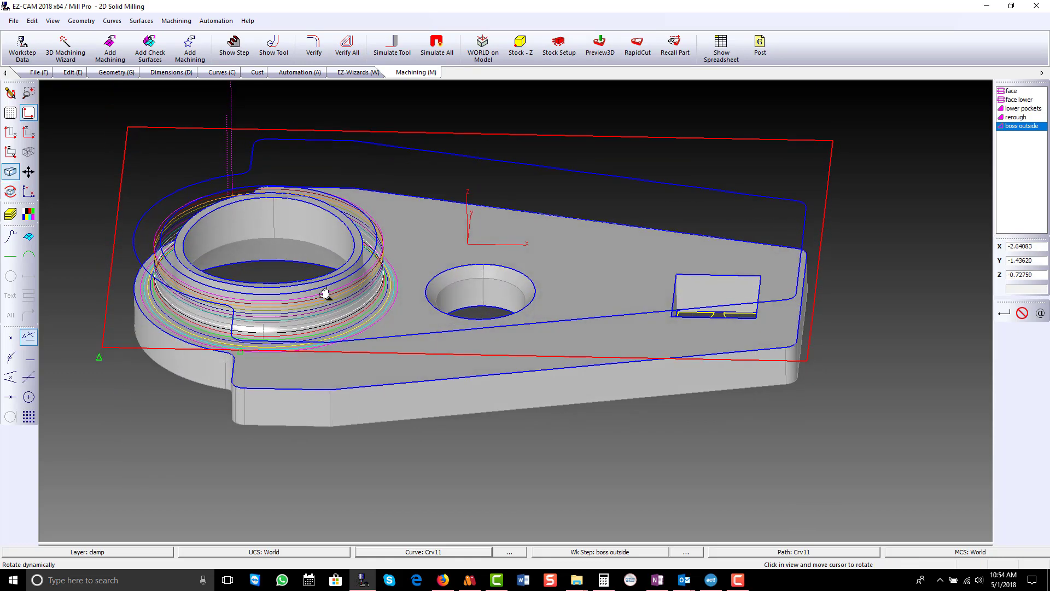
click(28, 132)
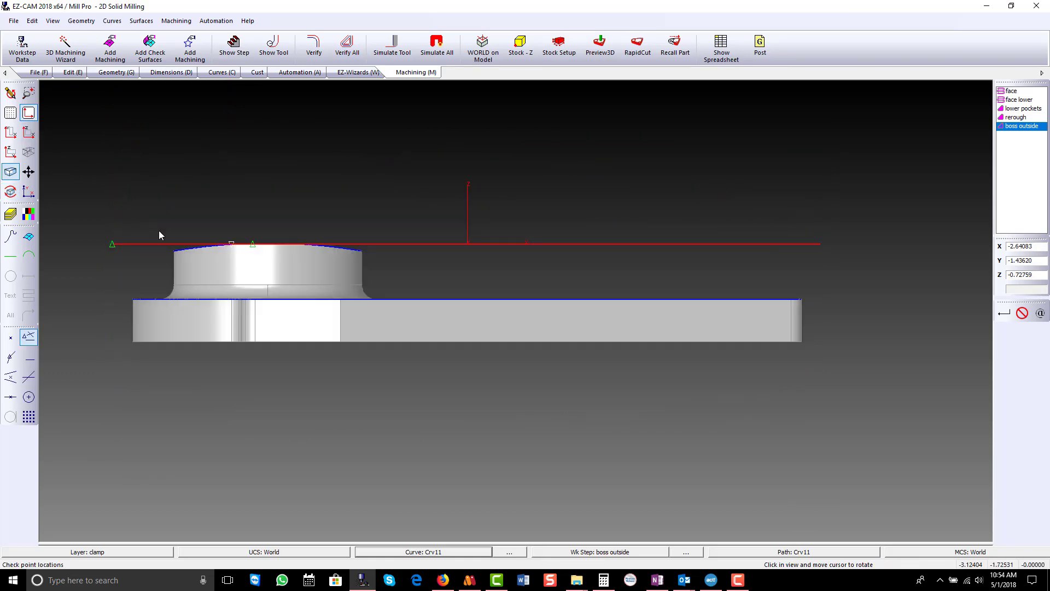
scroll(612, 235, down, 2)
scroll(336, 244, up, 3)
click(313, 46)
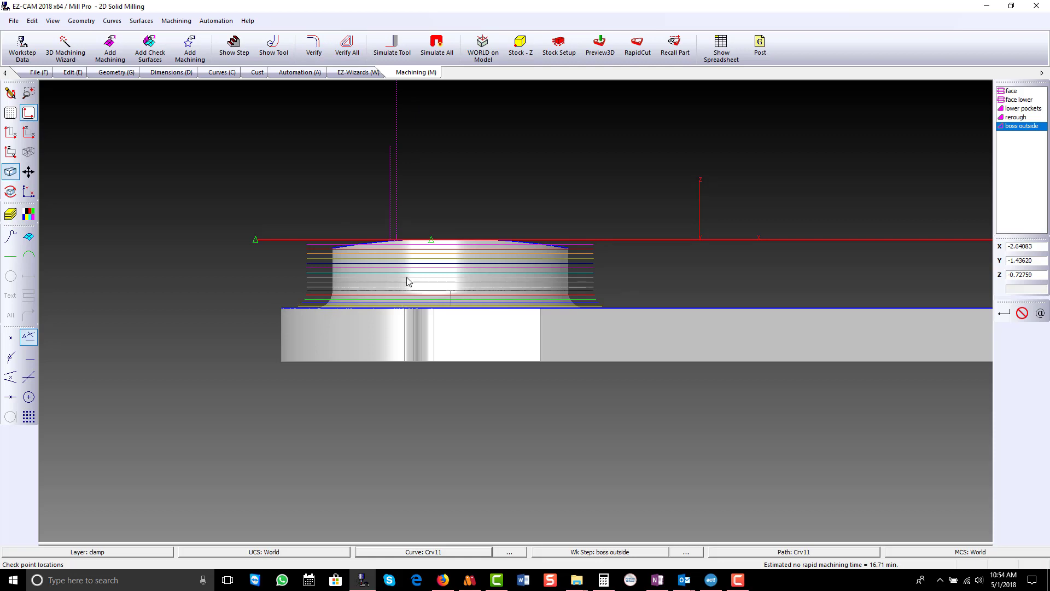
middle_drag(405, 280, 401, 443)
scroll(238, 311, down, 3)
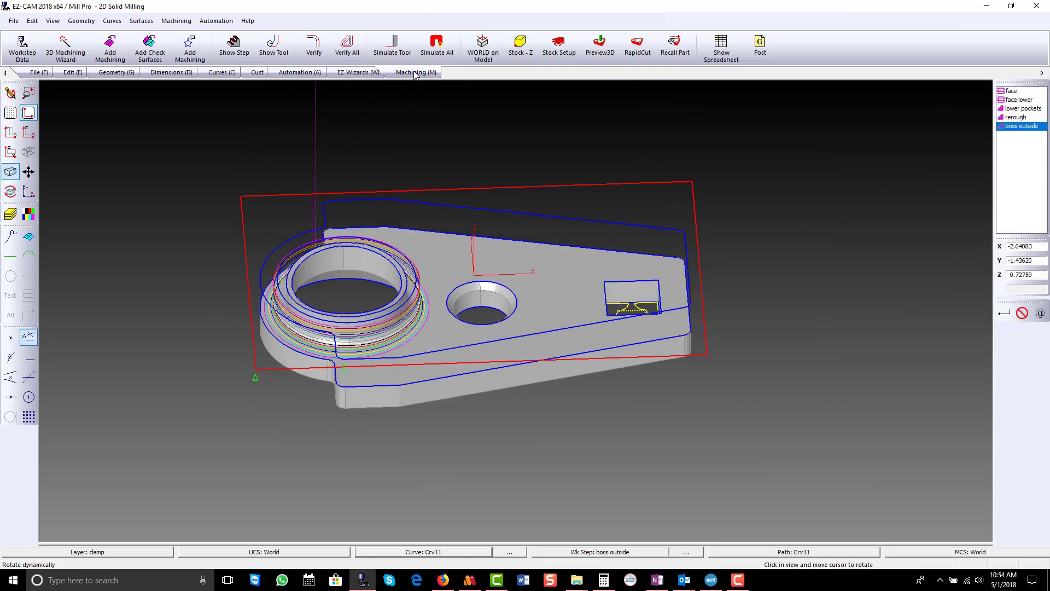
click(600, 43)
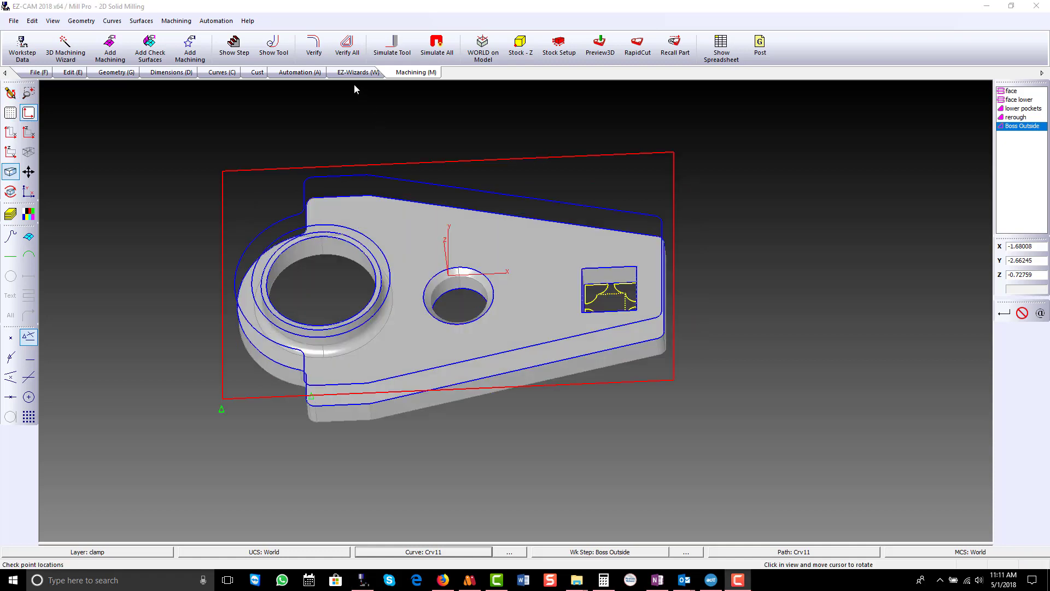
- Create a contour work step named "Boss Outside Finish"
click(316, 74)
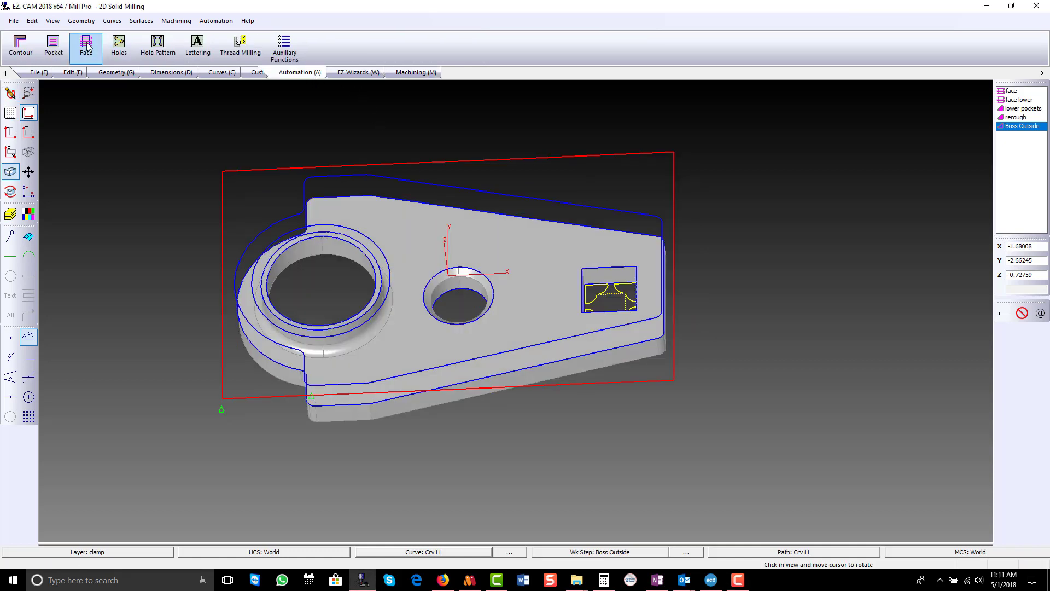
click(20, 45)
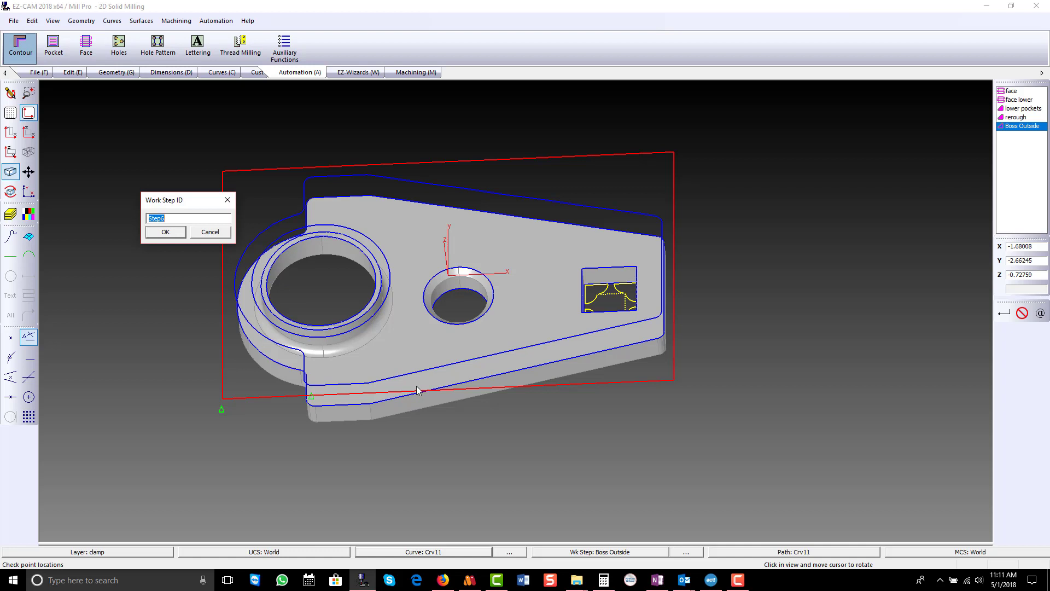
text(Bos)
text(s Outside Finish)
key(Return)
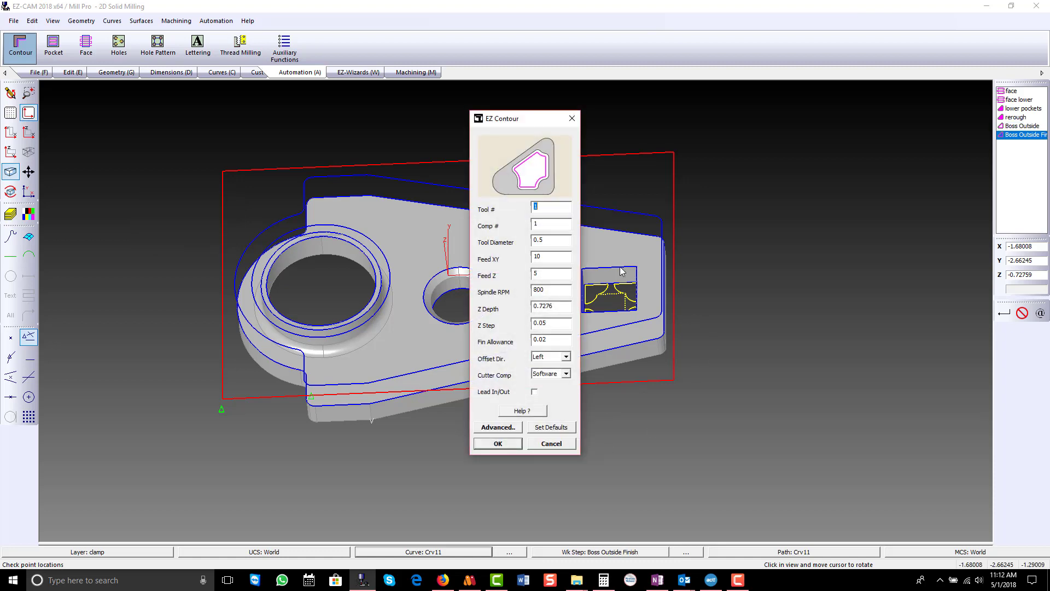
- Give the "Boss Outside Finish" contour tool 3, Z step 0, finish allowance 0 and lead in/out moves
text(3)
key(Tab)
double_click(559, 321)
text(0)
double_click(558, 339)
text(0)
click(535, 391)
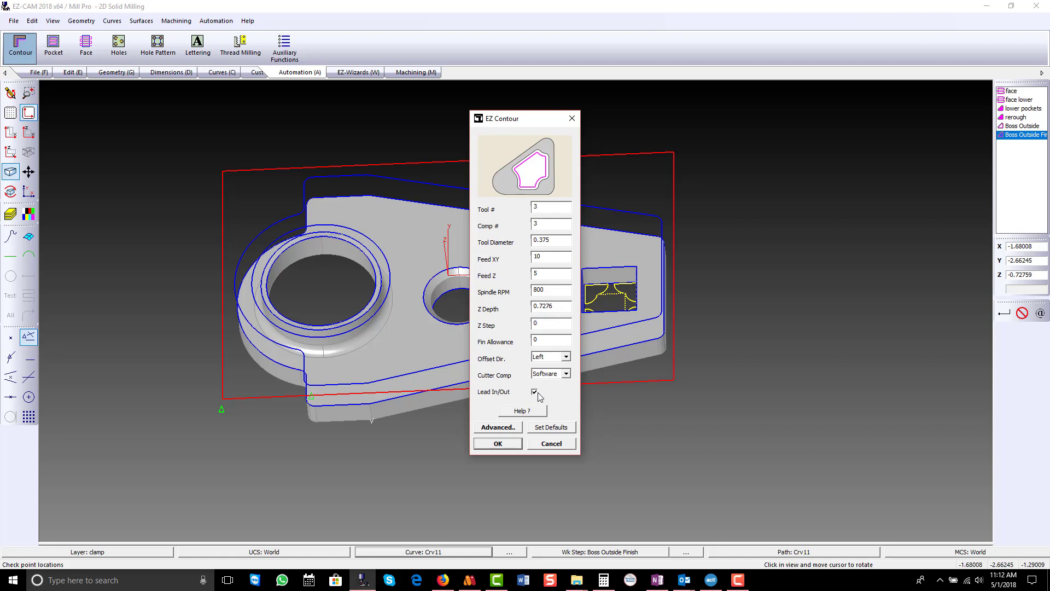
click(506, 444)
- Verify the "Boss Outside Finish" toolpath and run a RapidCut simulation of it
click(419, 73)
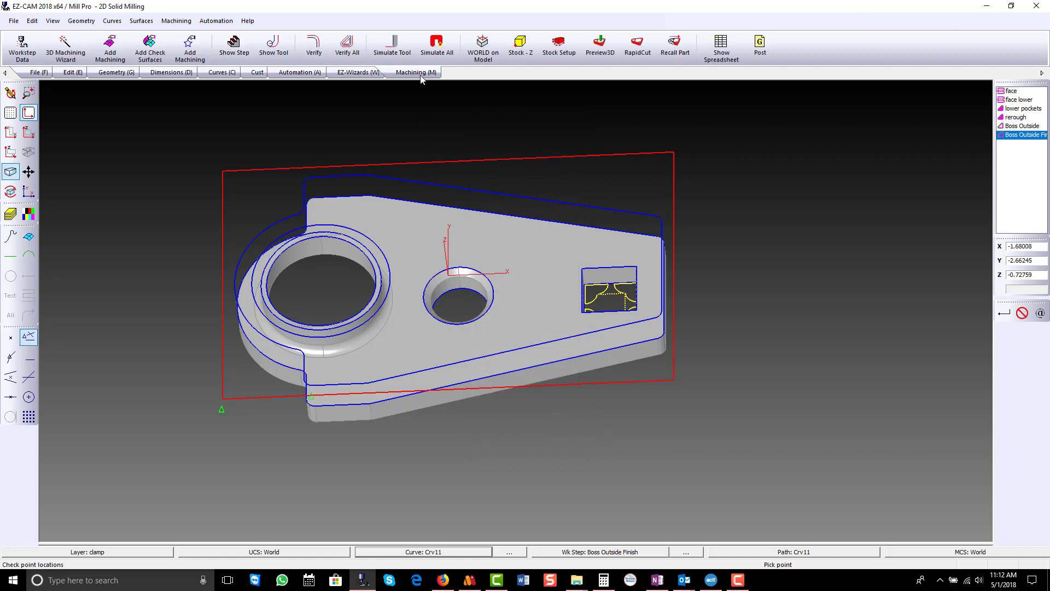
click(315, 51)
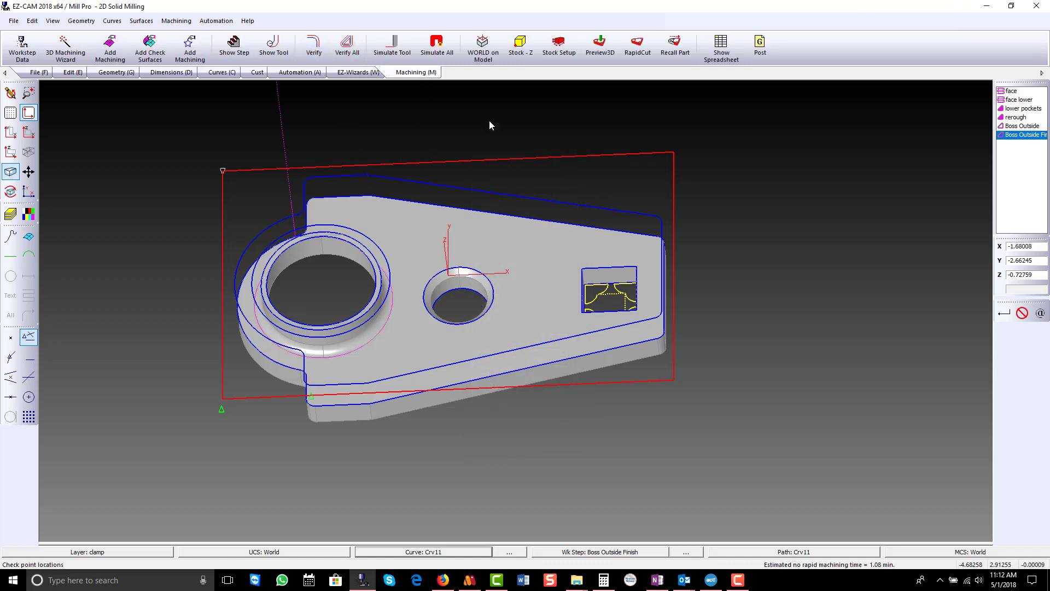
click(636, 45)
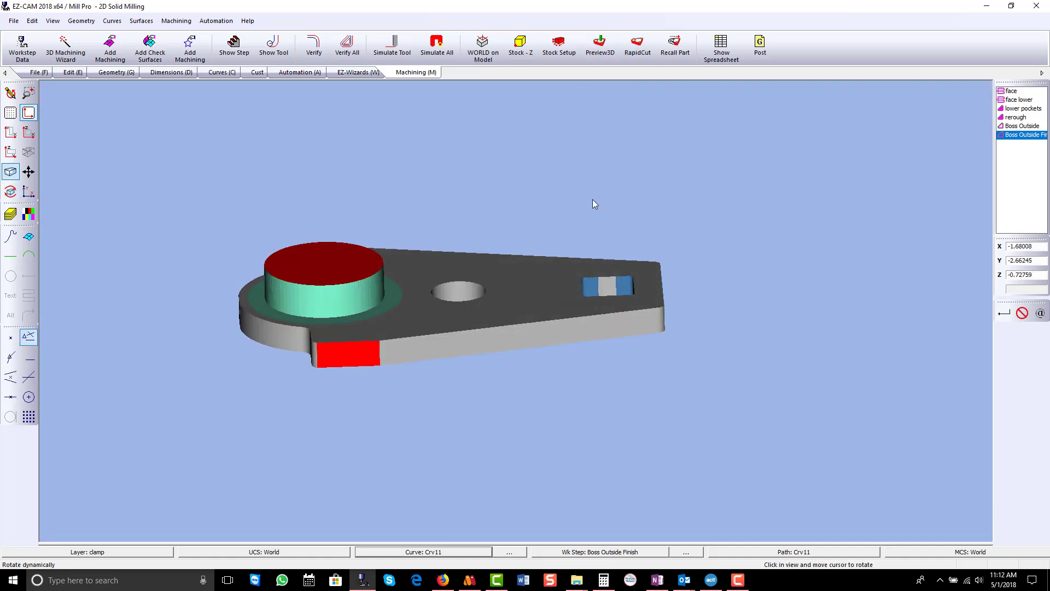
- Change the "Boss Outside Finish" tool type to Ball
double_click(1019, 135)
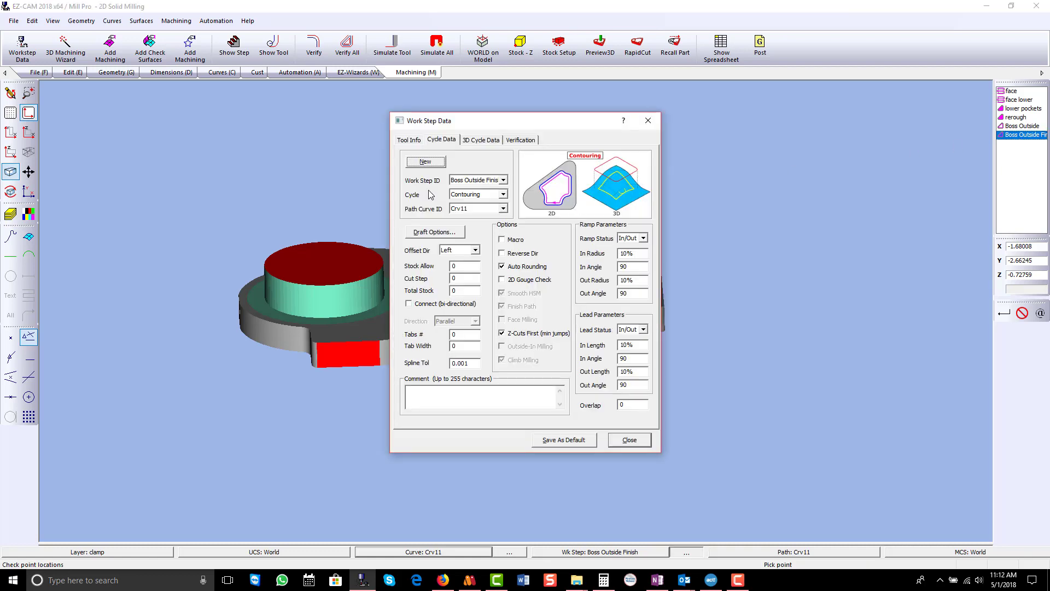
click(419, 142)
click(506, 249)
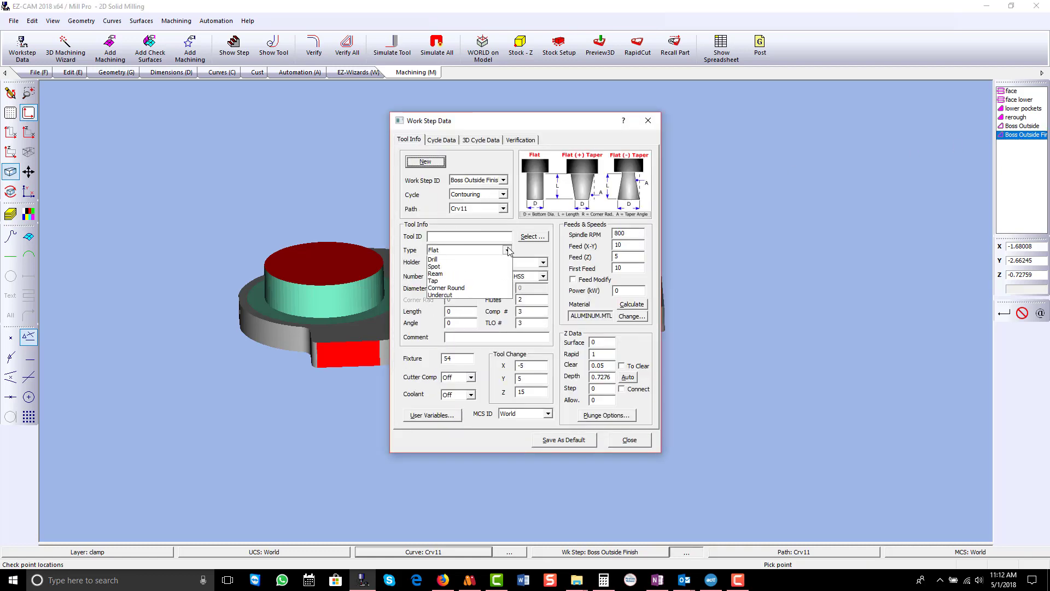
click(492, 267)
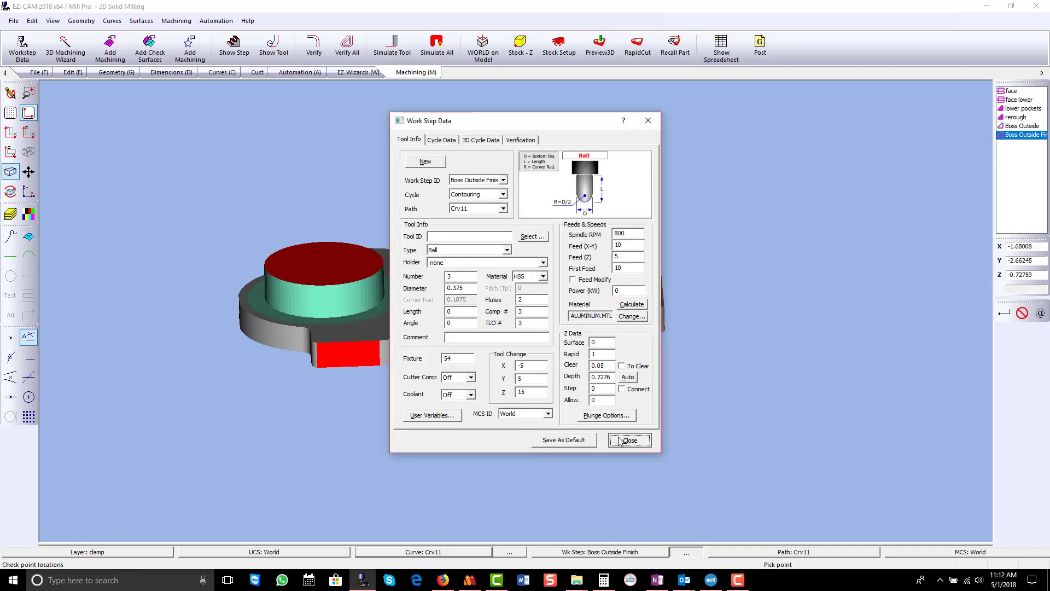
click(629, 440)
- Verify the ball-tool finishing pass again, simulate it with RapidCut and inspect the boss fillet from above
click(313, 46)
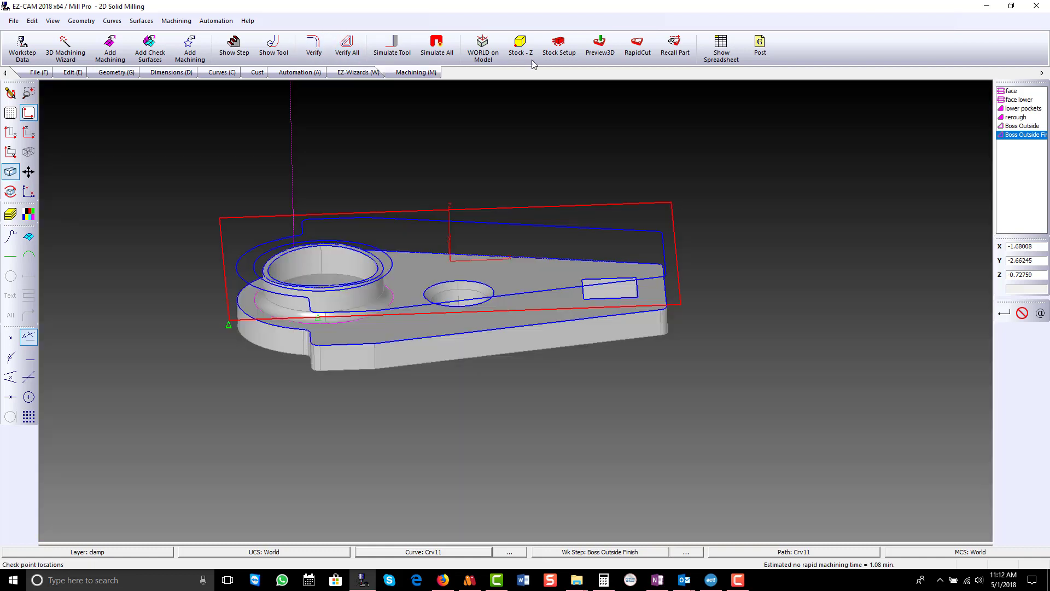
click(640, 47)
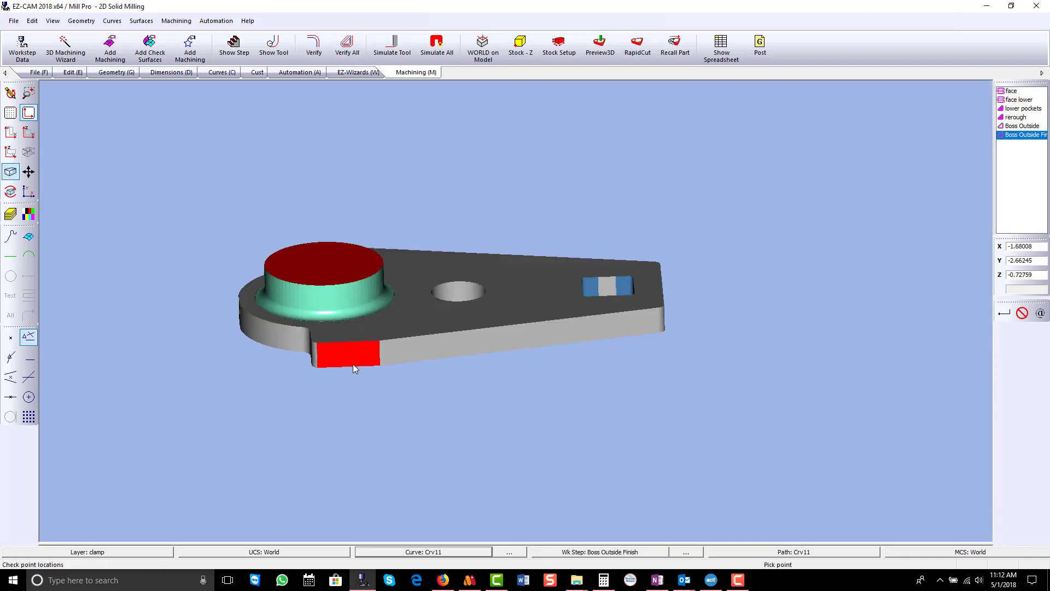
middle_drag(353, 364, 337, 474)
drag(363, 446, 455, 409)
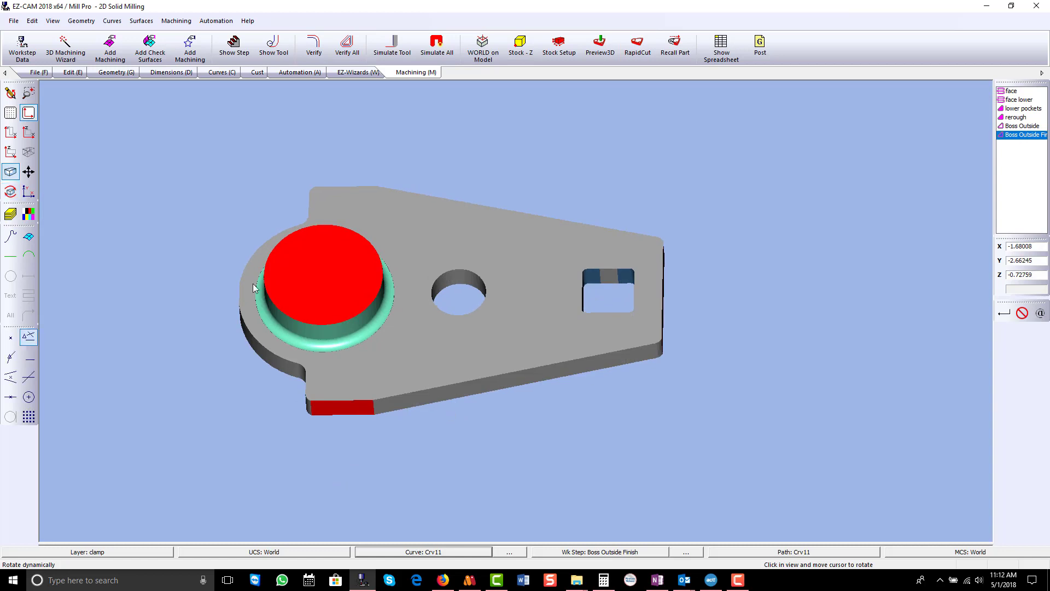
click(14, 92)
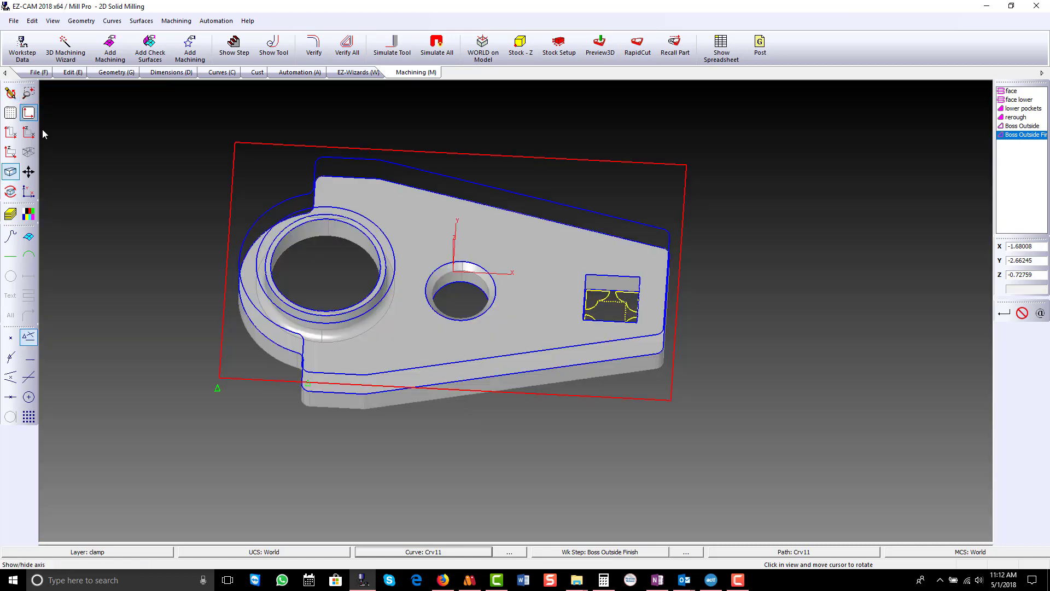
- Make the boss's inner rim curve current and create a pocket work step named "Inside boss" on it
click(416, 552)
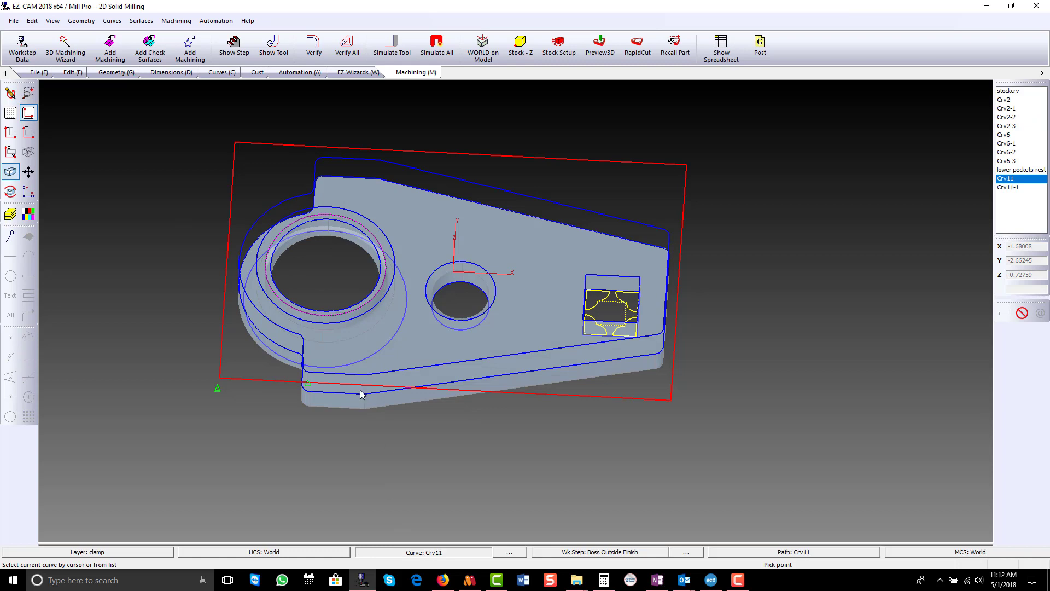
click(380, 257)
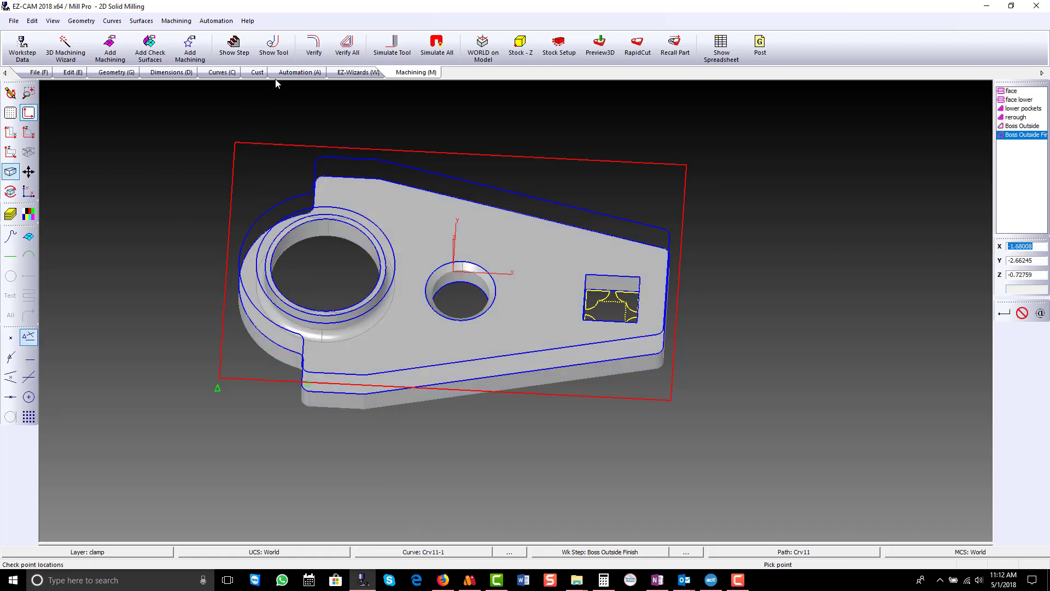
click(290, 73)
click(53, 47)
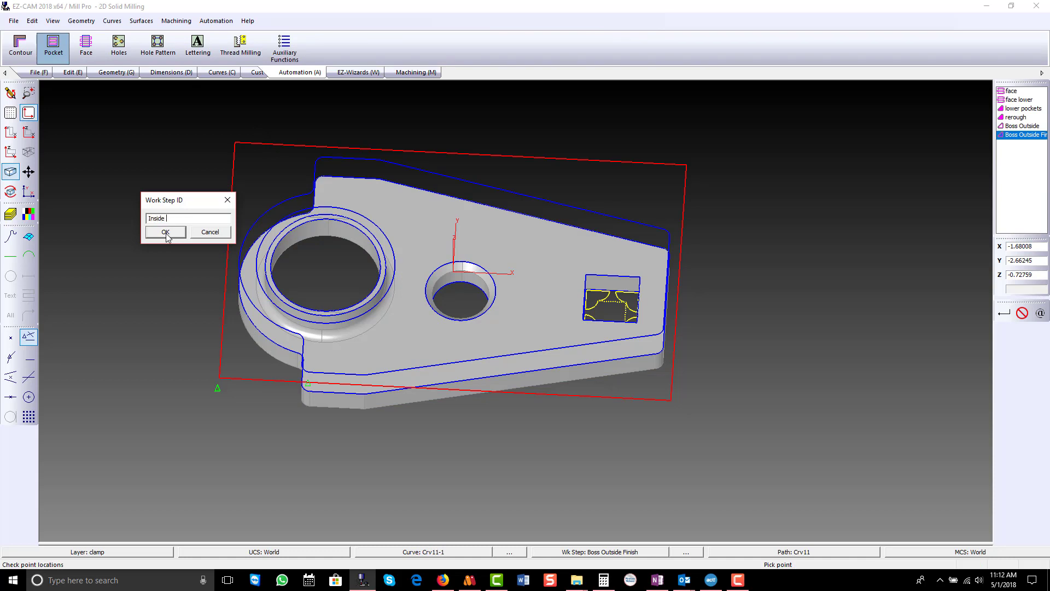
text(Inside boss)
click(165, 232)
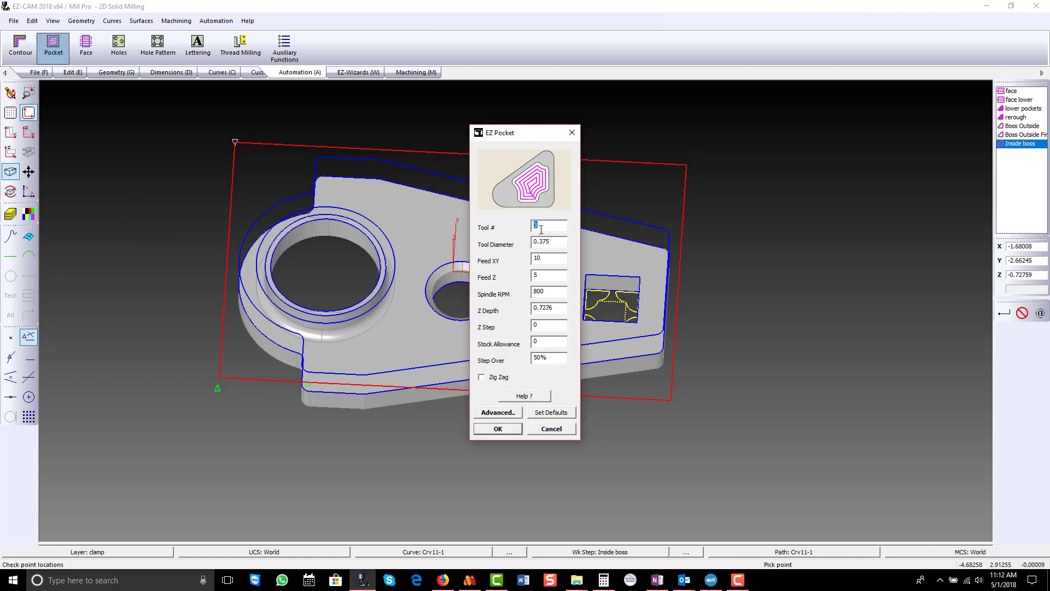
- Give the "Inside boss" pocket tool 1, Z depth 1.3, Z step 0.5 and stock allowance 0.02
text(1)
drag(540, 241, 587, 240)
drag(556, 306, 501, 310)
text(.3)
click(553, 343)
text(02)
click(497, 429)
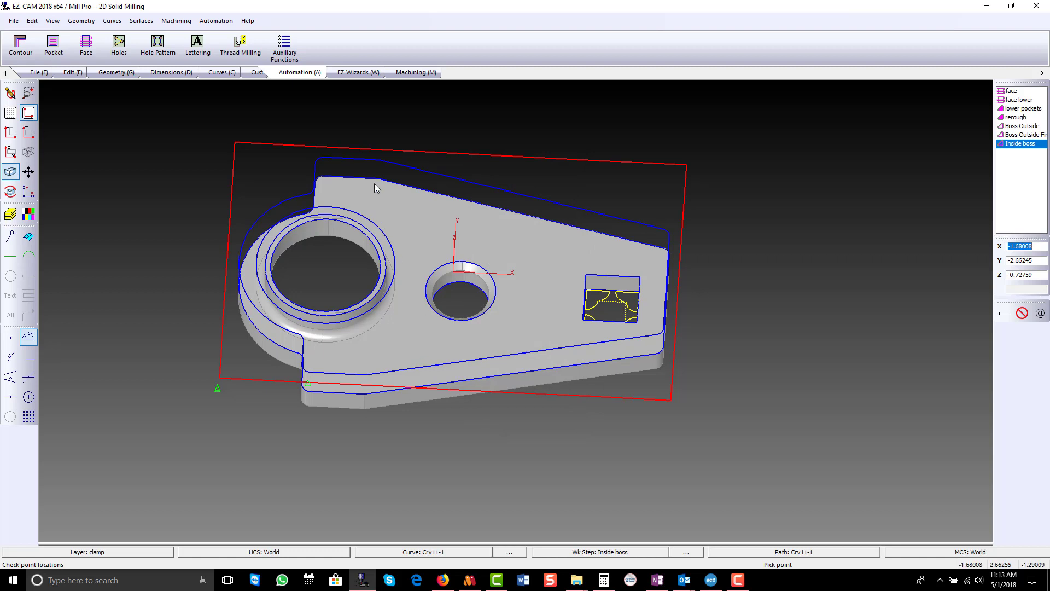
- Verify the "Inside boss" toolpath and simulate its stock removal with RapidCut
click(407, 74)
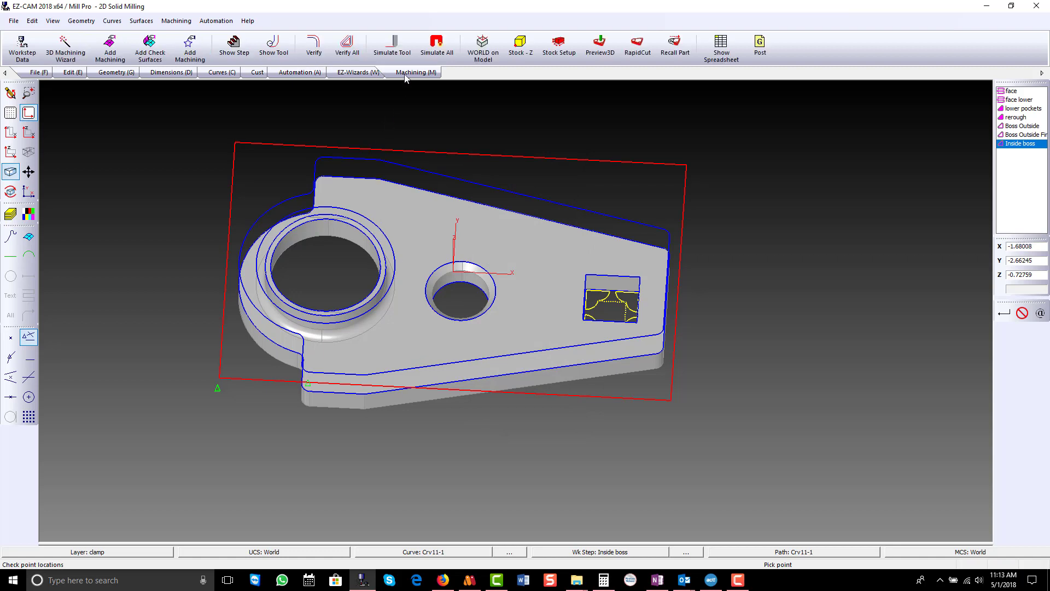
click(309, 45)
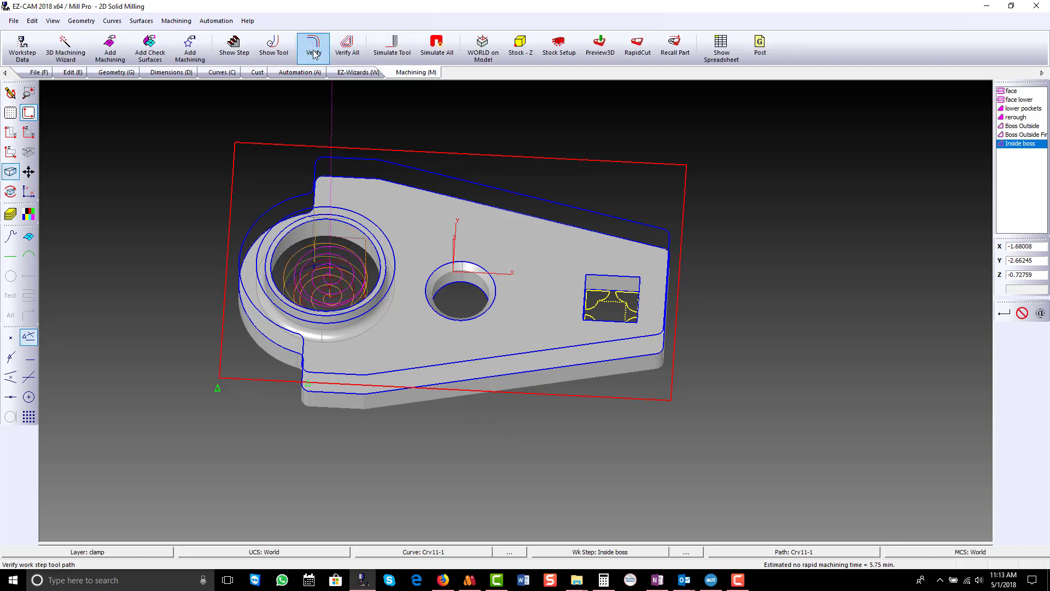
click(629, 48)
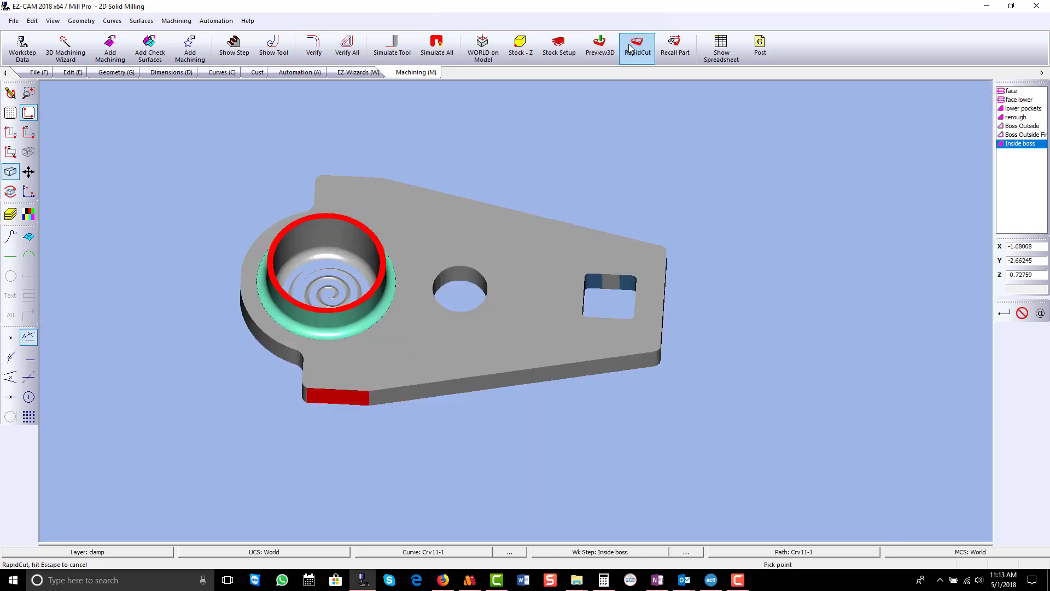
- Change the "Inside boss" tool type to Flat
double_click(1018, 145)
click(505, 251)
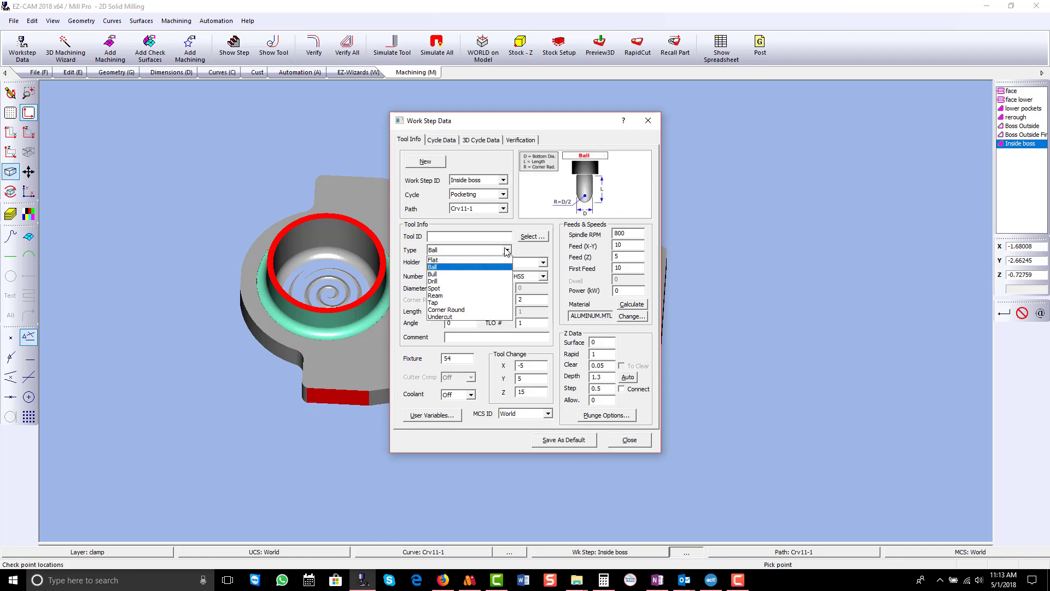
click(501, 260)
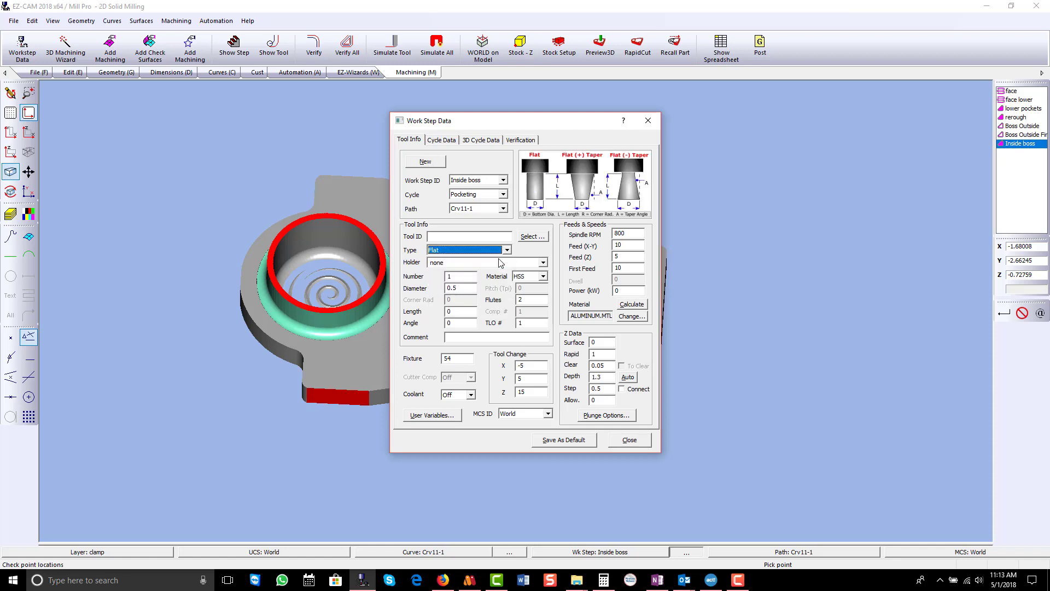
click(630, 441)
- Verify the flat-tool "Inside boss" pocket, rerun the RapidCut simulation and redraw the model view
click(320, 43)
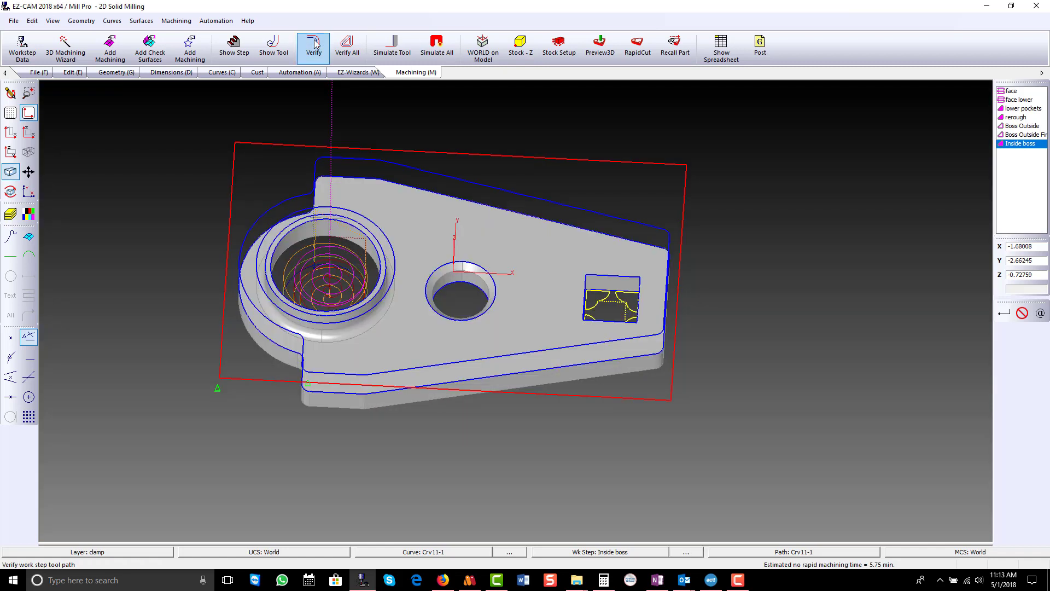
click(636, 48)
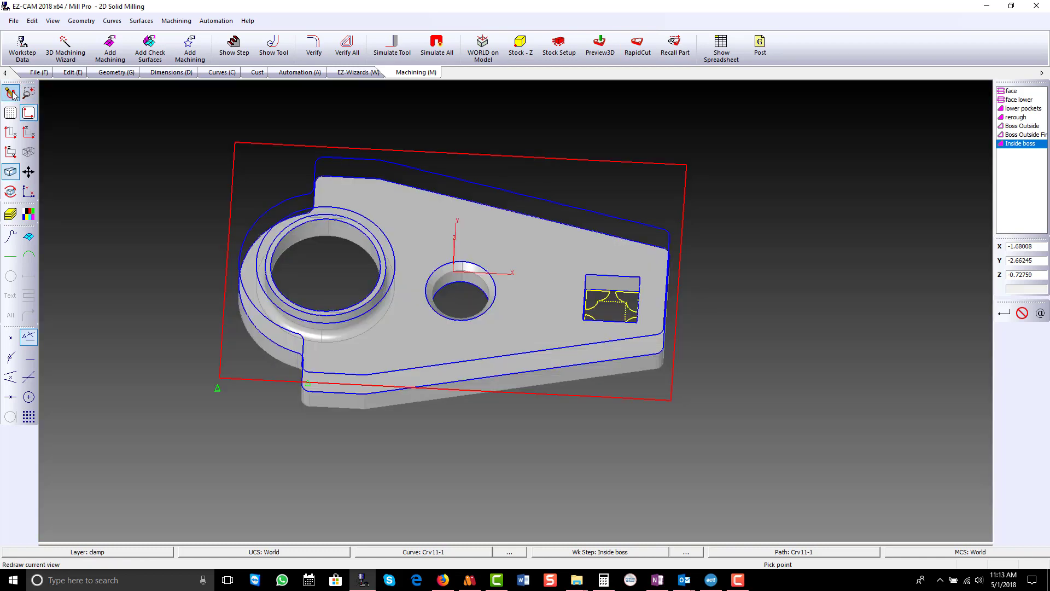
click(10, 93)
- Create a contour work step named "finish all"
click(290, 73)
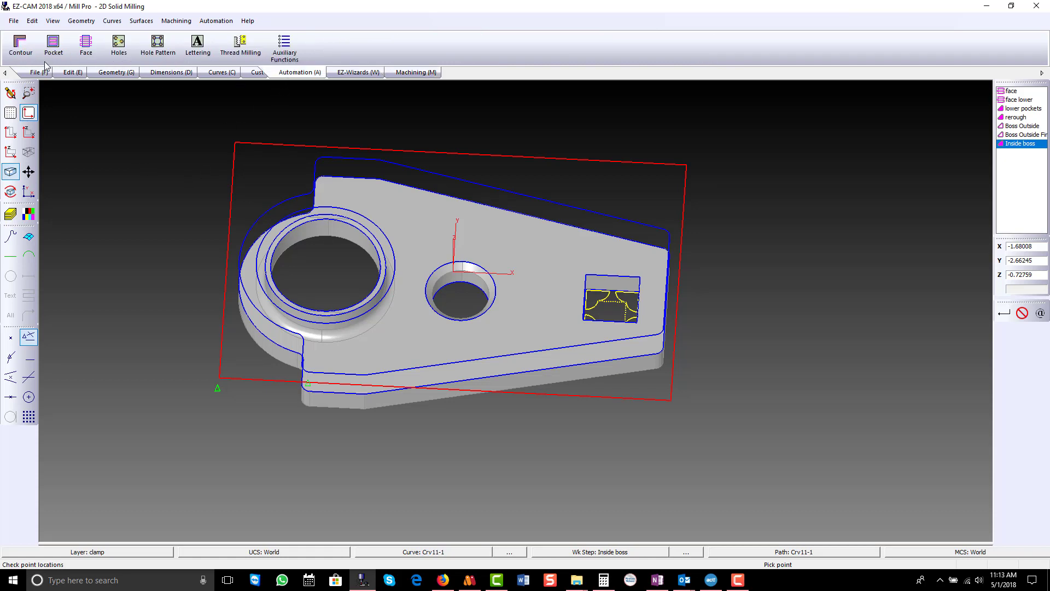
click(20, 47)
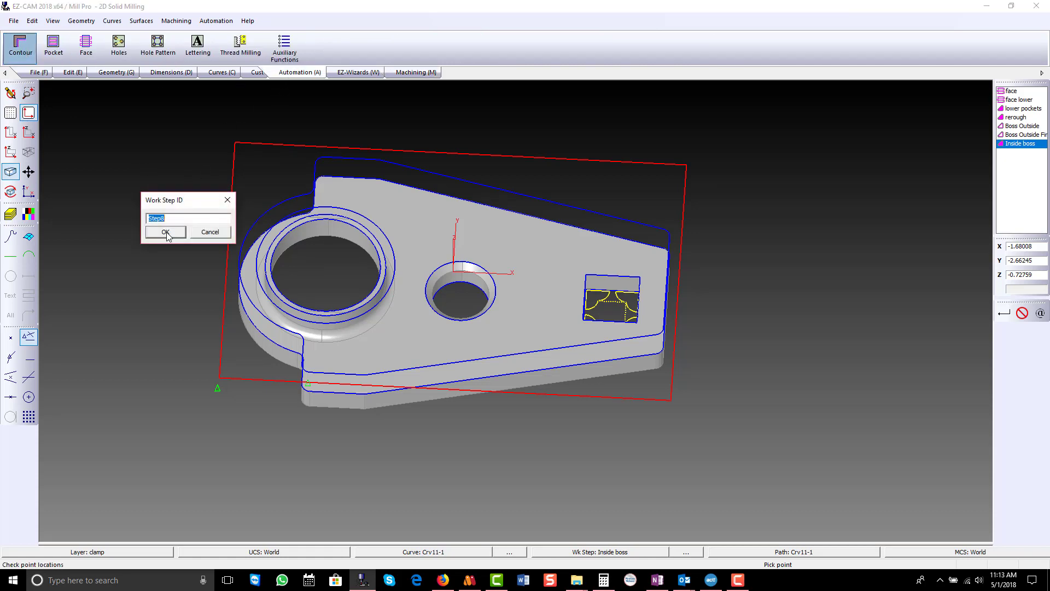
text(finish all)
click(166, 232)
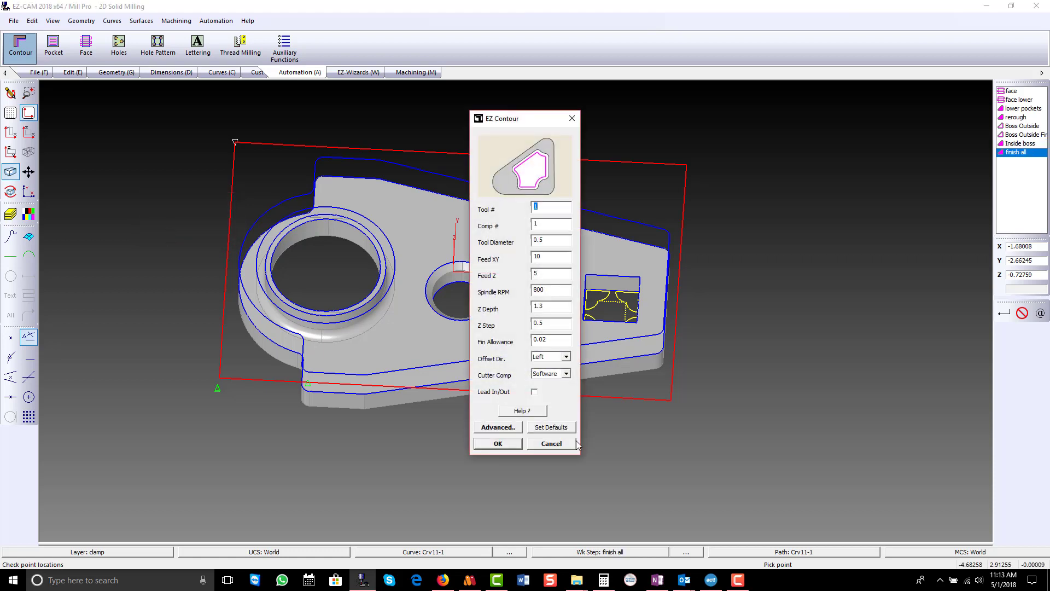
- Set the "finish all" contour's Z step and finish allowance to 0
double_click(554, 323)
text(0)
key(Tab)
text(0)
click(513, 444)
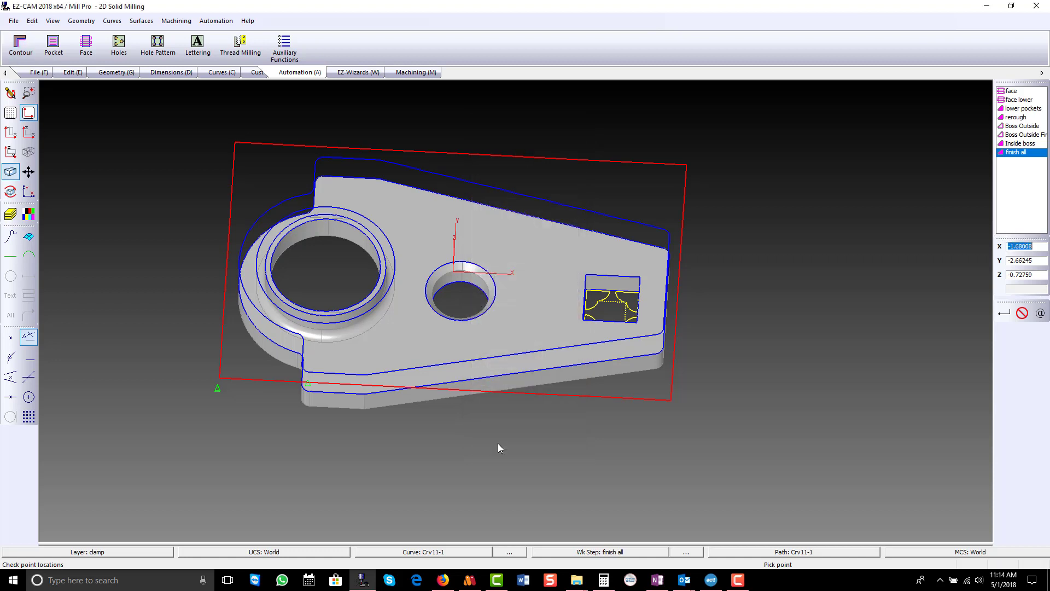
- Set the clamp's outer profile curve as the "finish all" path and add the round hole and rectangular pocket curves to its machining
click(803, 552)
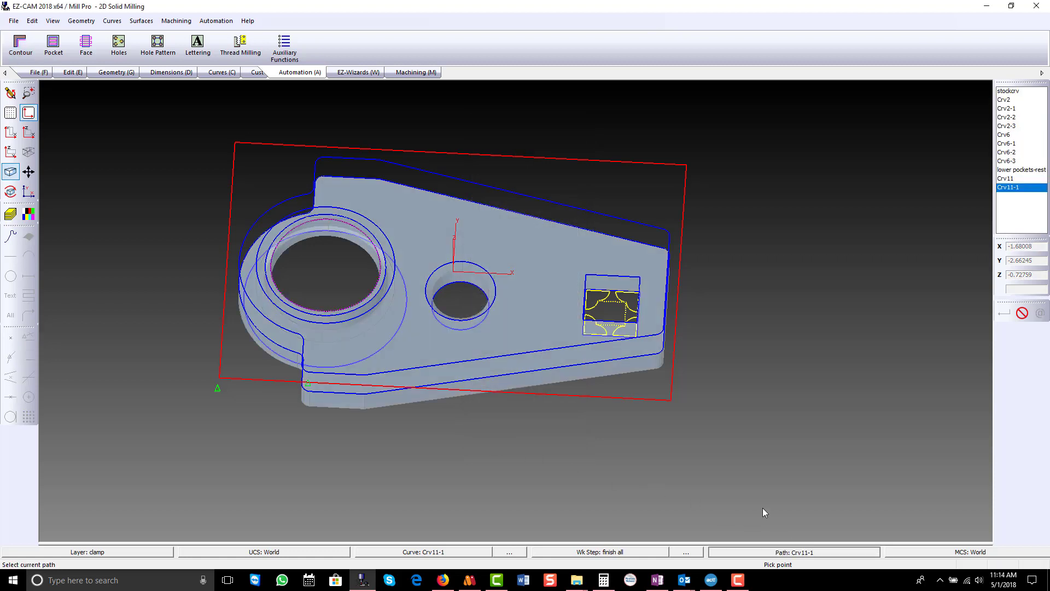
click(541, 374)
click(416, 72)
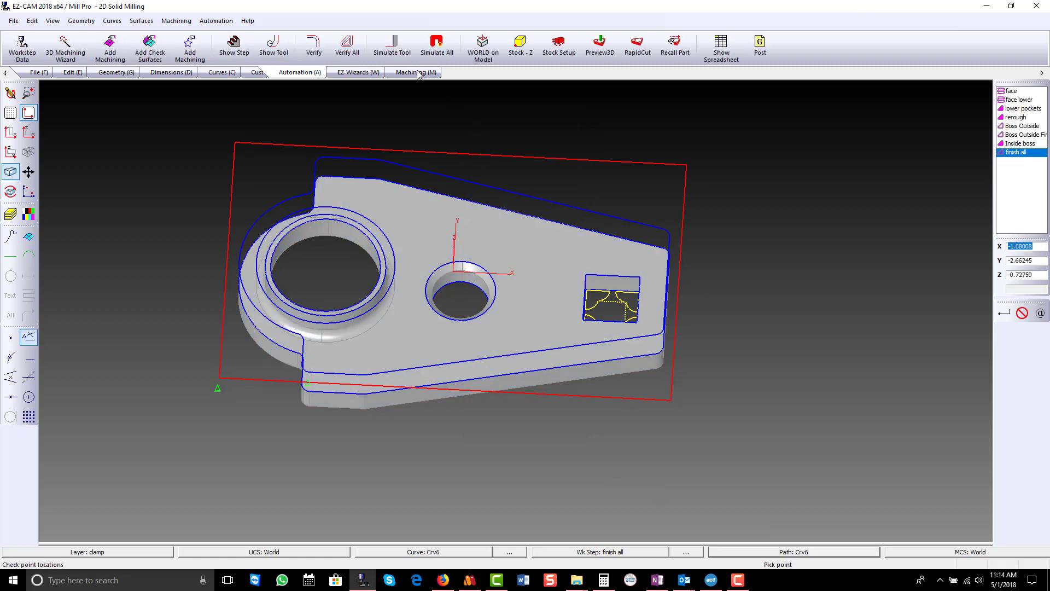
click(199, 53)
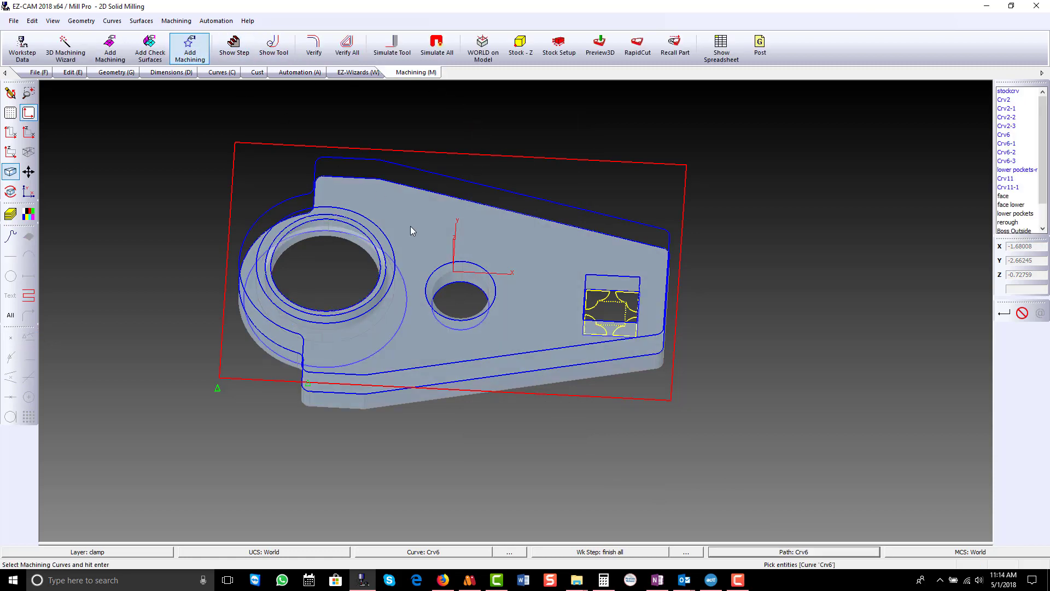
click(458, 287)
scroll(619, 299, up, 3)
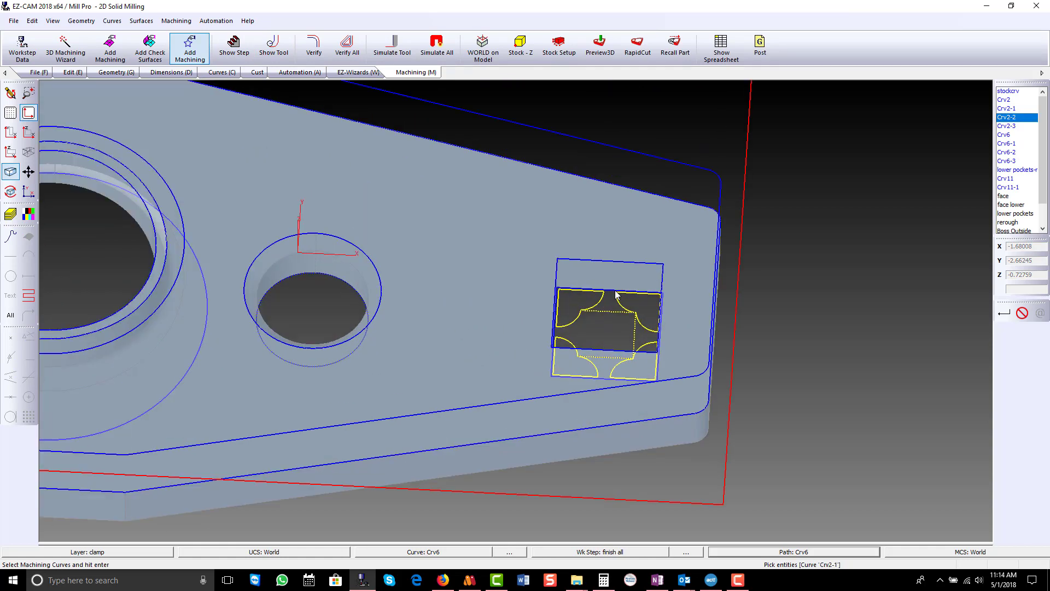
click(610, 294)
key(Return)
scroll(610, 296, down, 3)
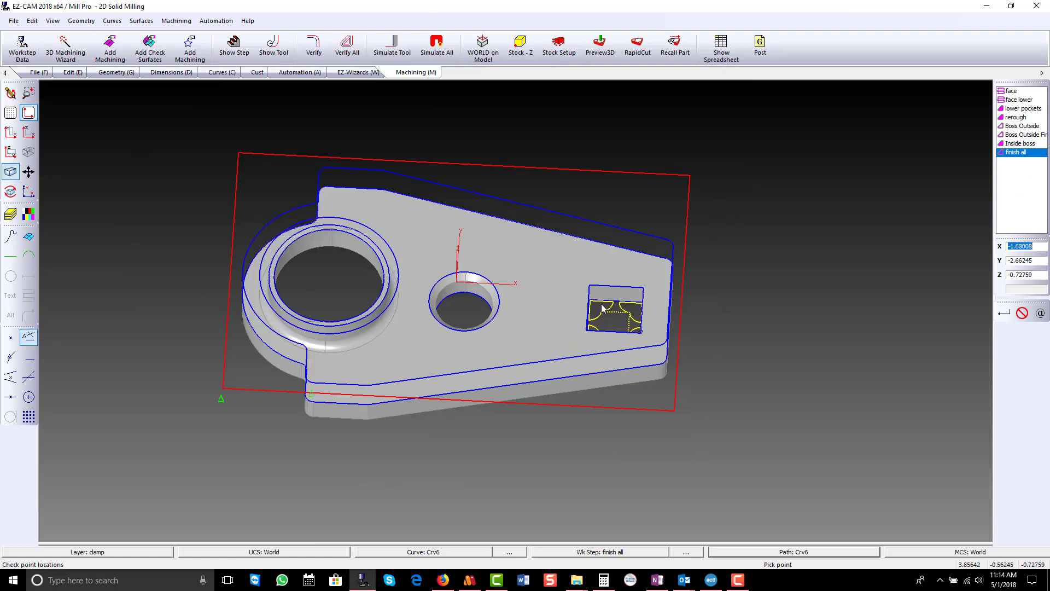
- Verify the "finish all" toolpath and examine which side of the clamp's outer profile it runs on, with shading temporarily off
click(315, 46)
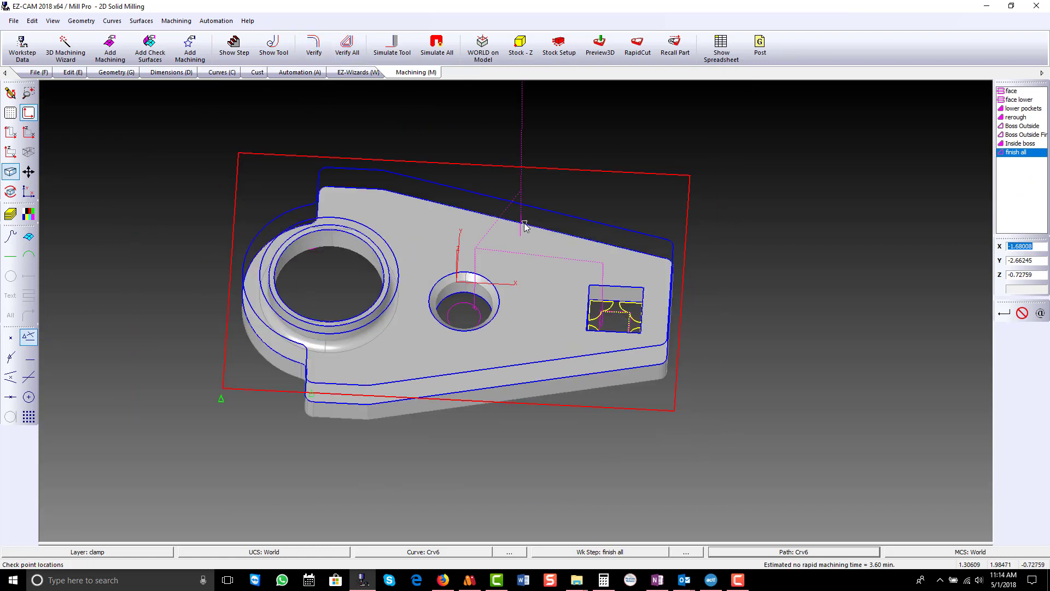
scroll(522, 201, down, 2)
scroll(520, 199, up, 8)
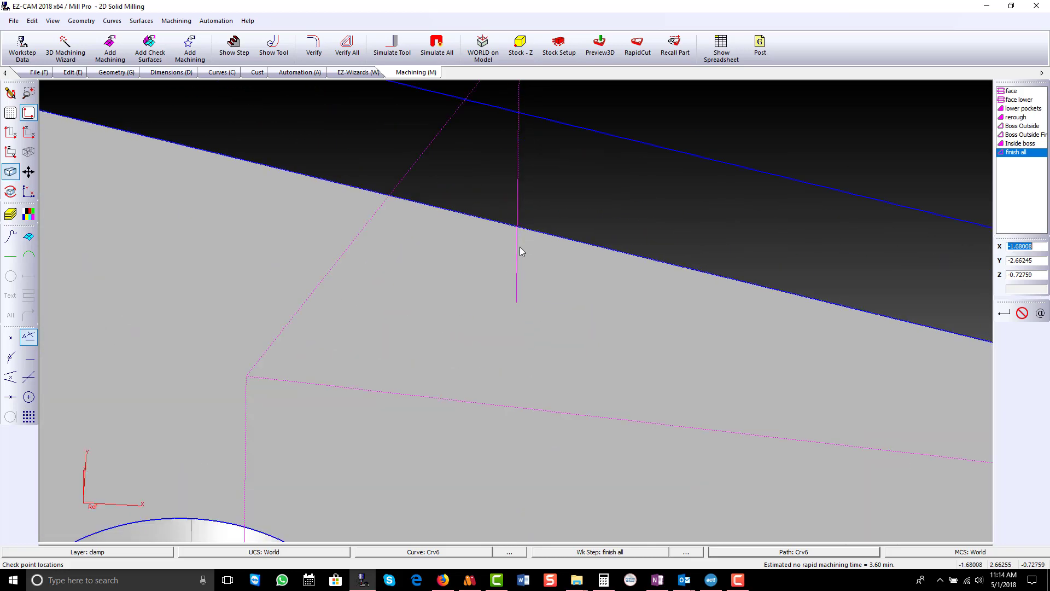
scroll(520, 218, down, 7)
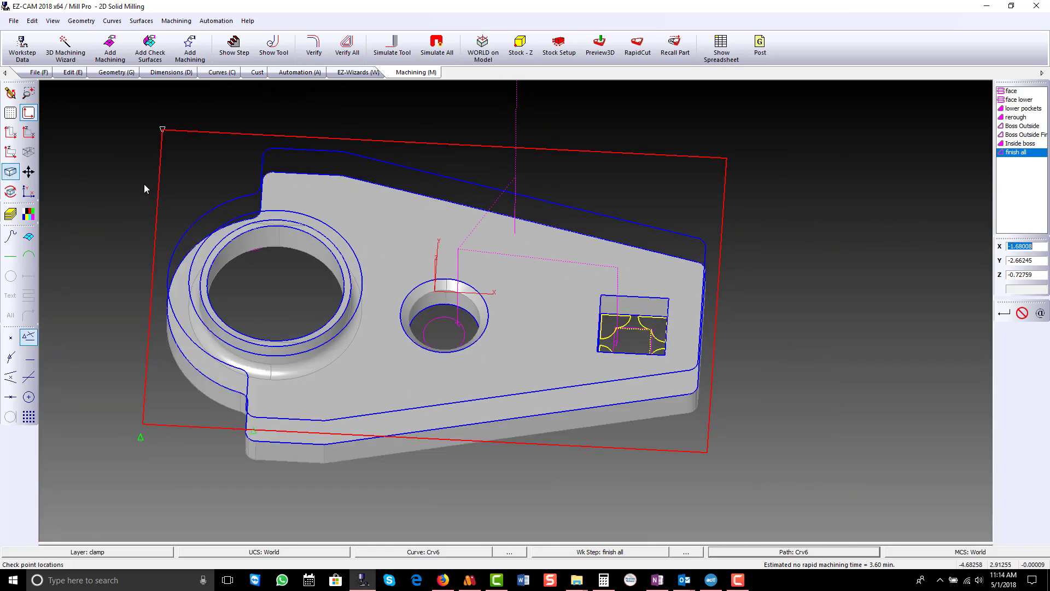
click(10, 171)
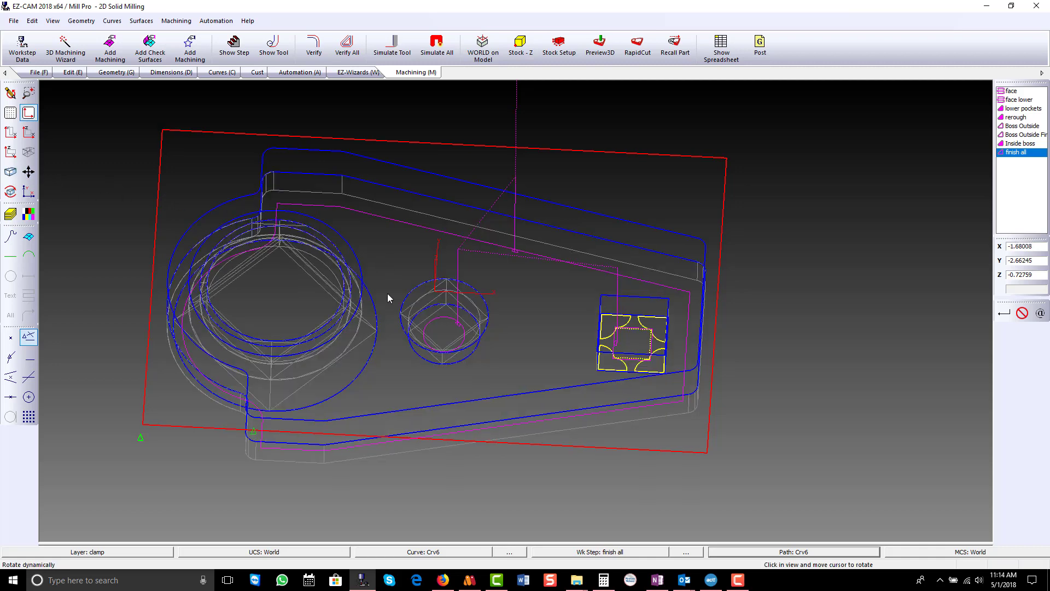
drag(387, 293, 386, 346)
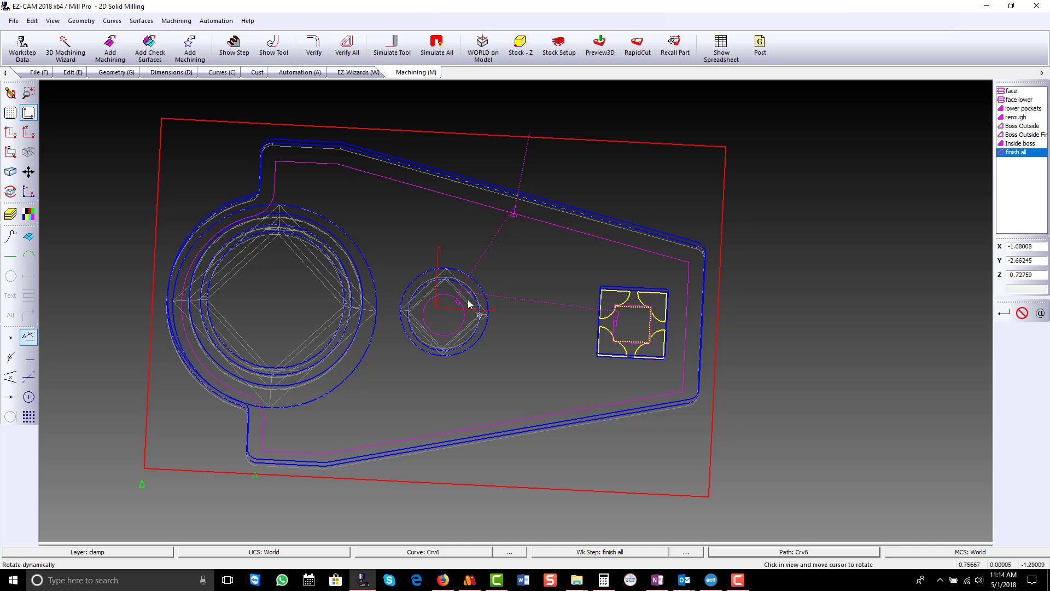
drag(529, 250, 473, 171)
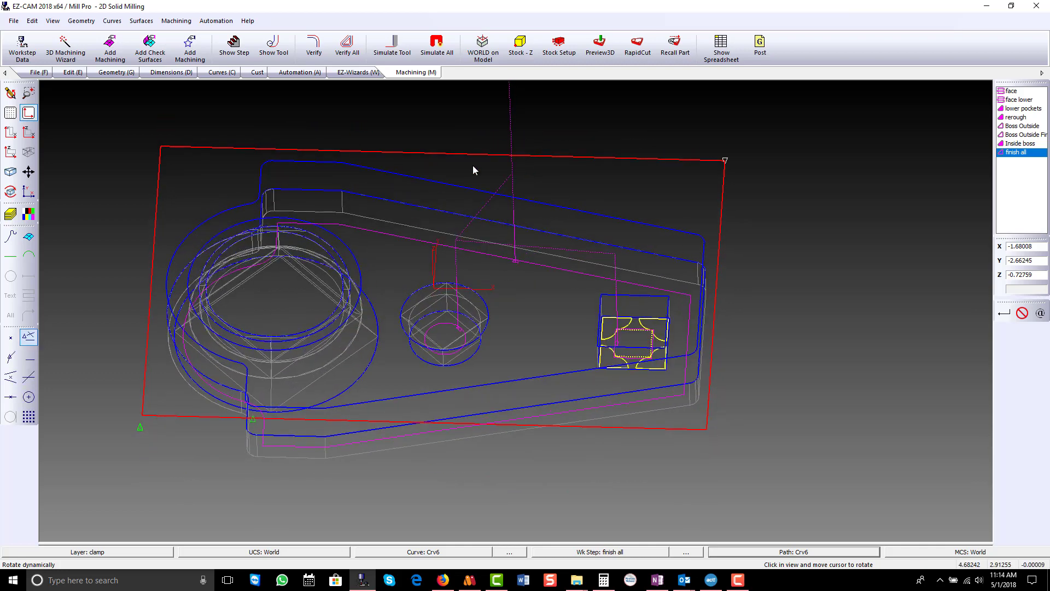
click(9, 171)
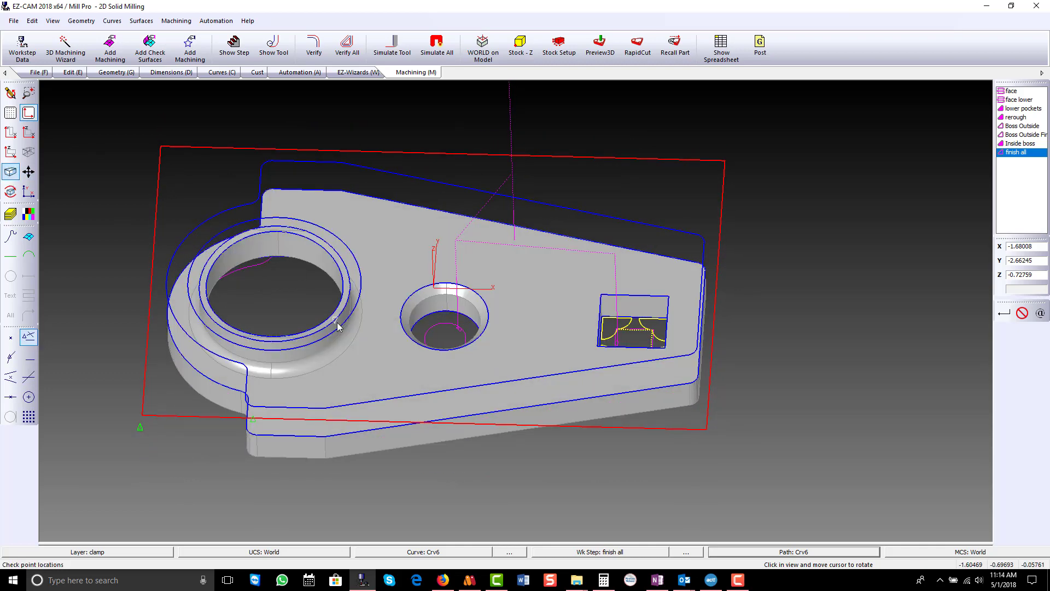
- Reverse the direction of the clamp's outer profile curve and recheck the "finish all" toolpath
click(446, 552)
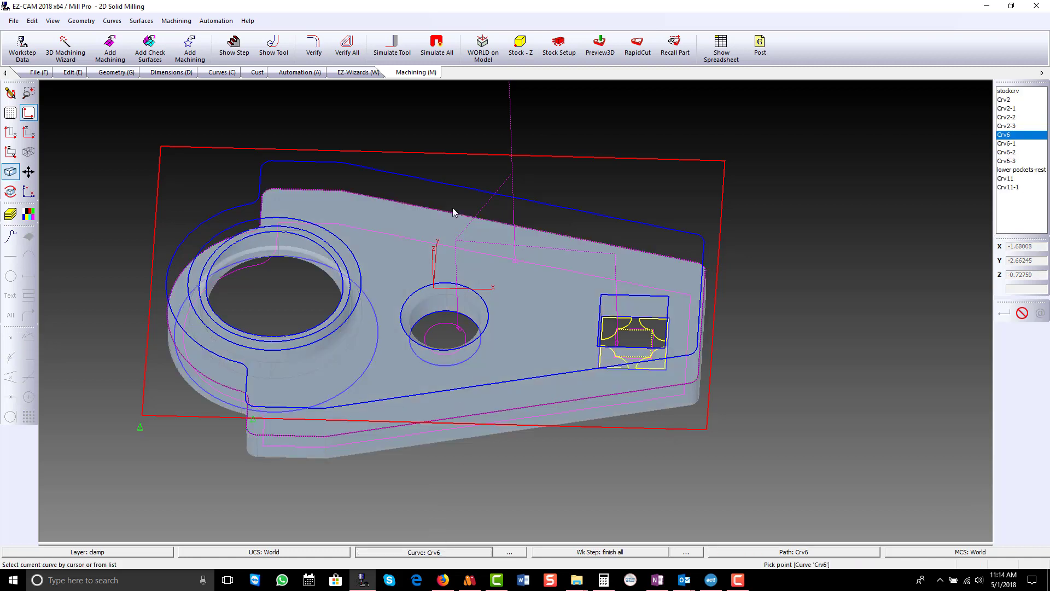
click(451, 213)
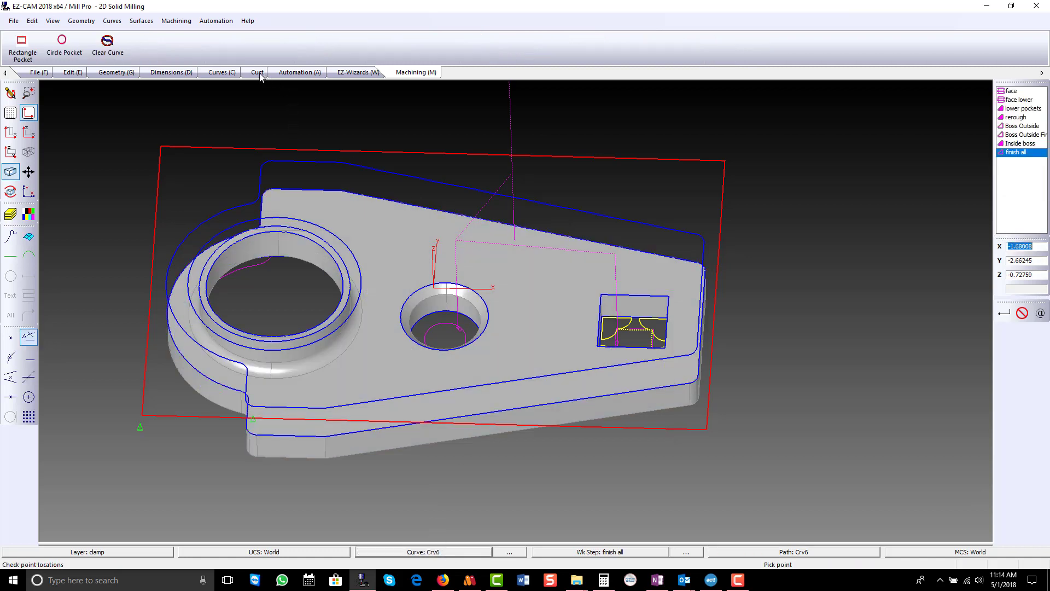
click(229, 75)
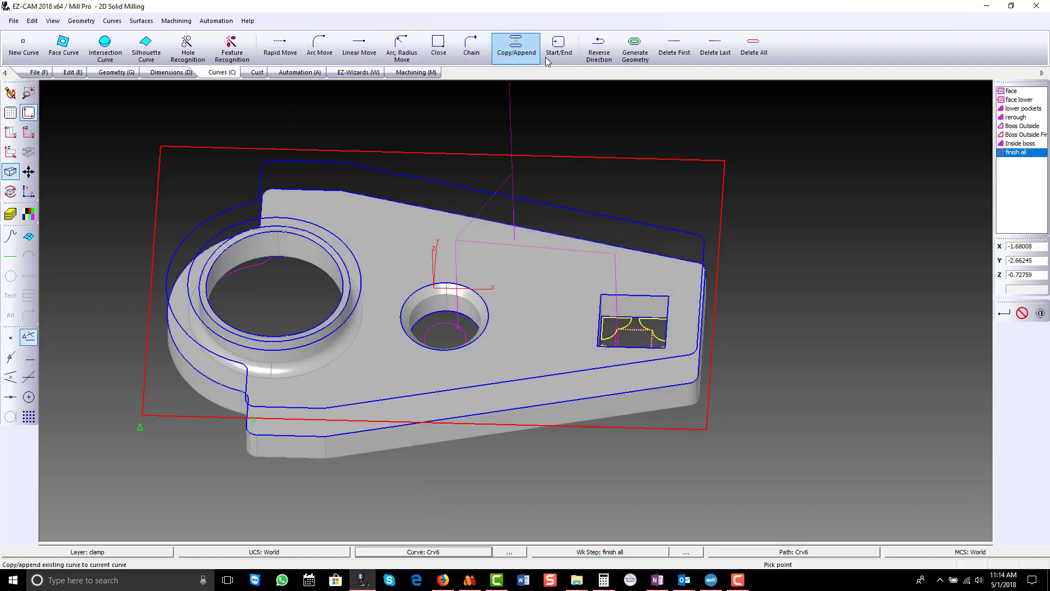
click(600, 51)
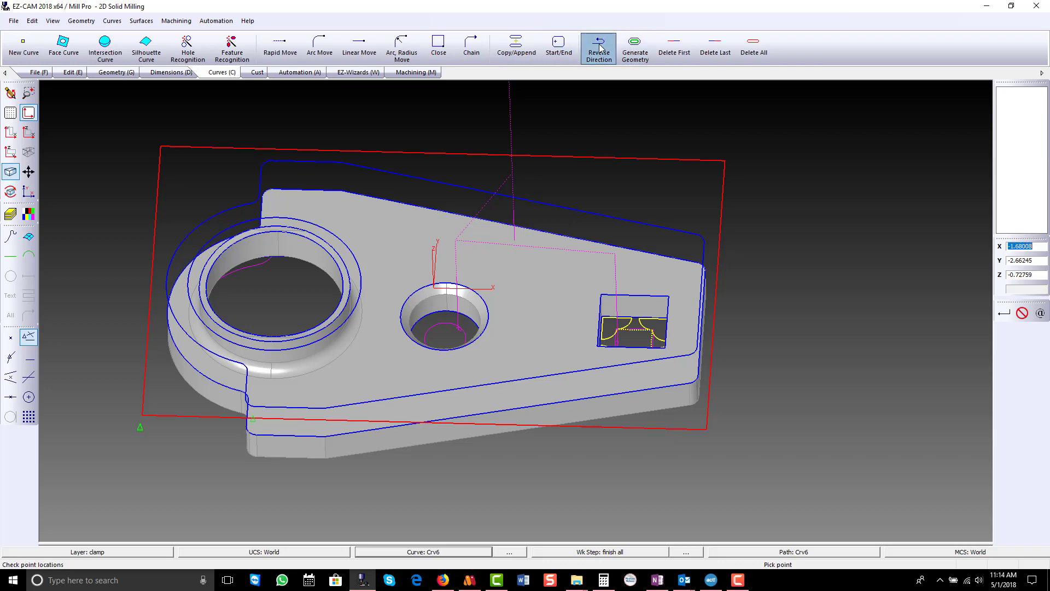
click(416, 72)
click(316, 47)
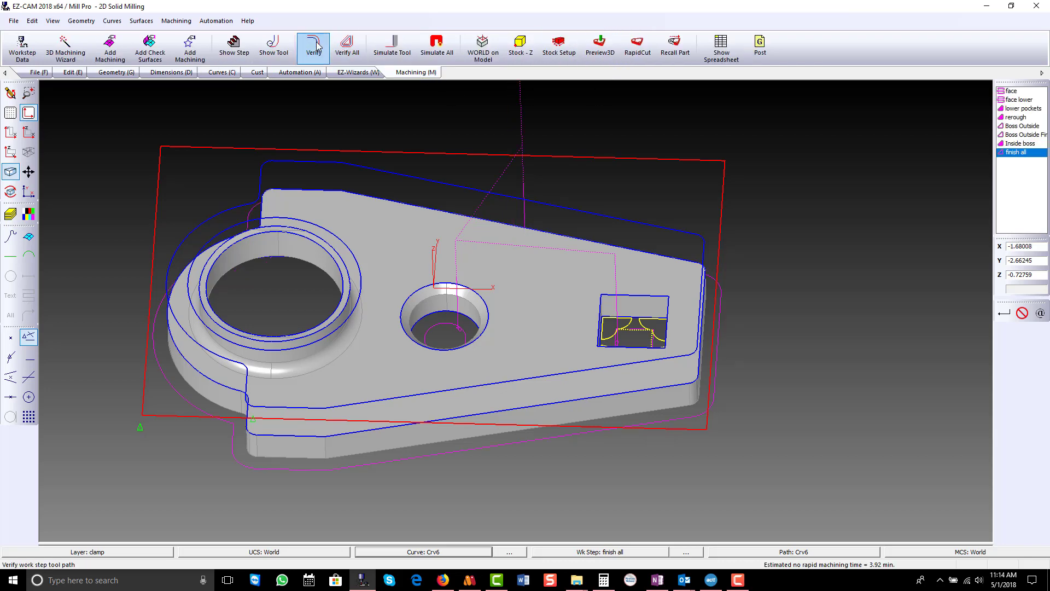
mouse_move(416, 241)
middle_down()
mouse_move(420, 422)
mouse_move(435, 241)
middle_up()
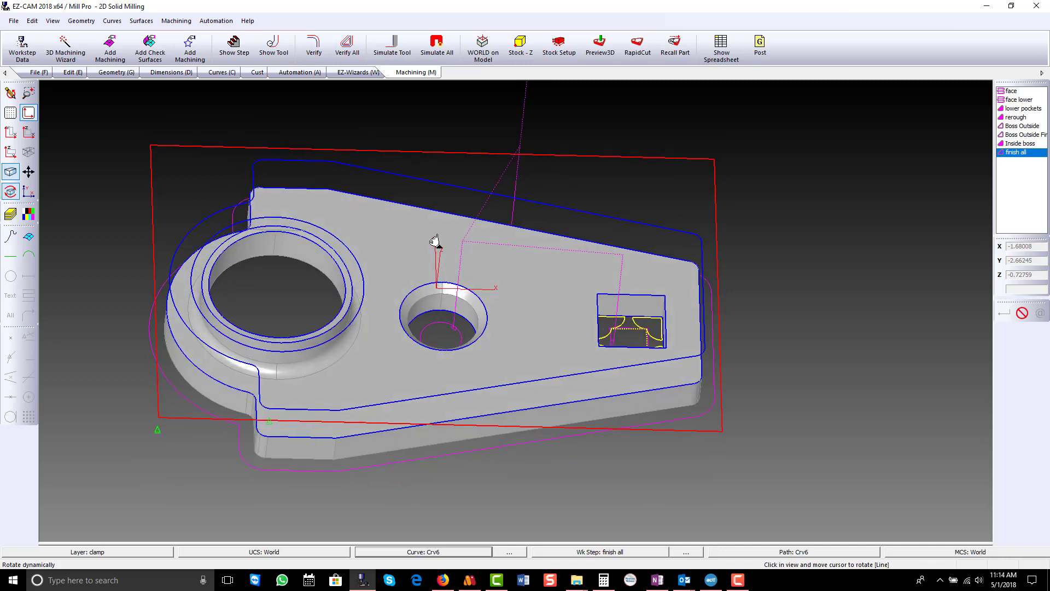
click(600, 49)
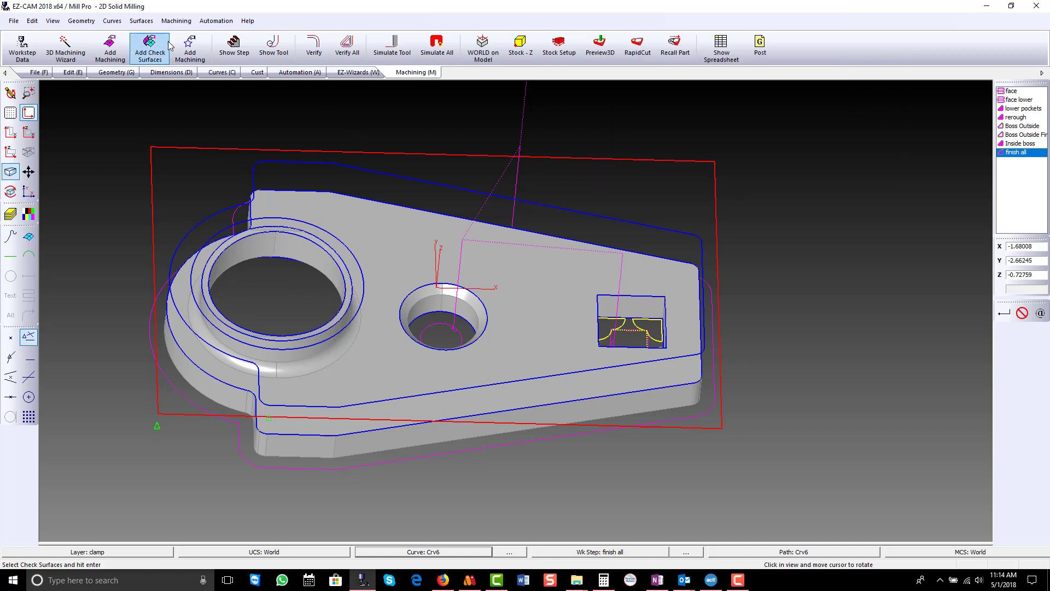
- Add the boss's inner bore curve to the "finish all" machining curves and verify the toolpath
click(190, 47)
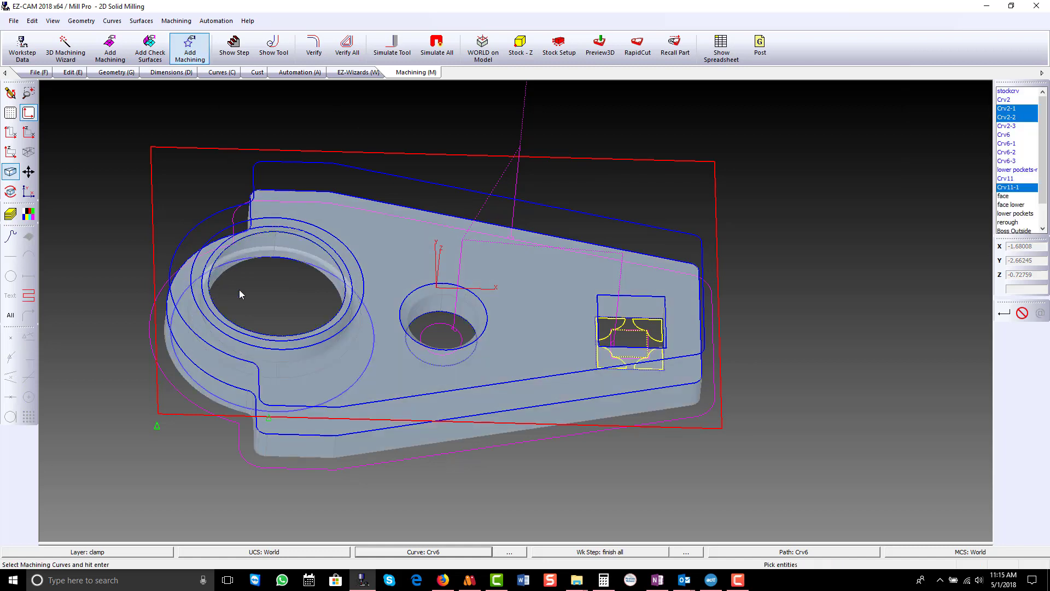
key(Return)
click(312, 52)
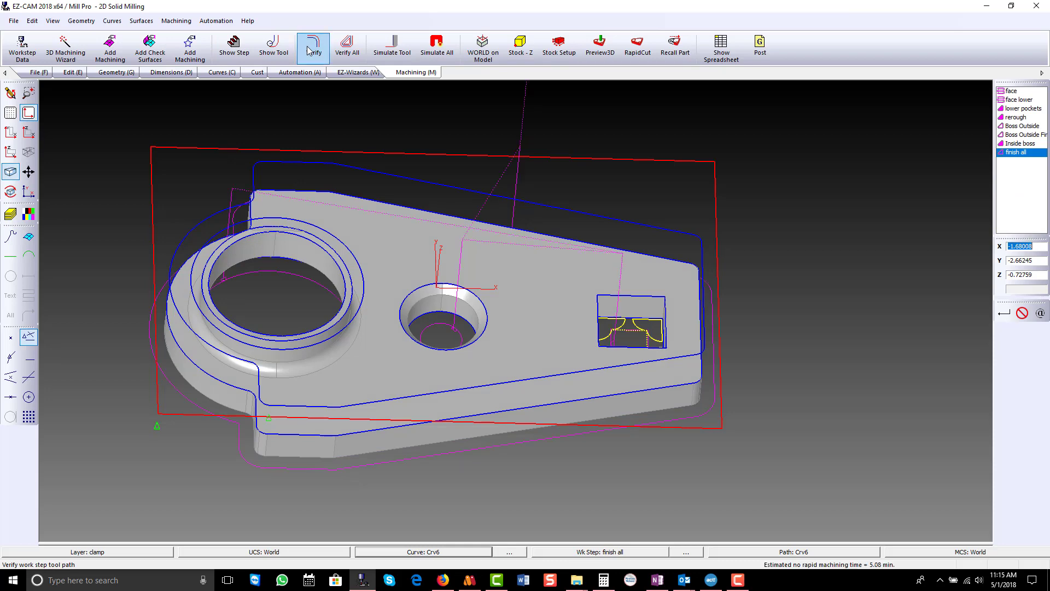
middle_drag(269, 328, 274, 401)
drag(274, 401, 264, 286)
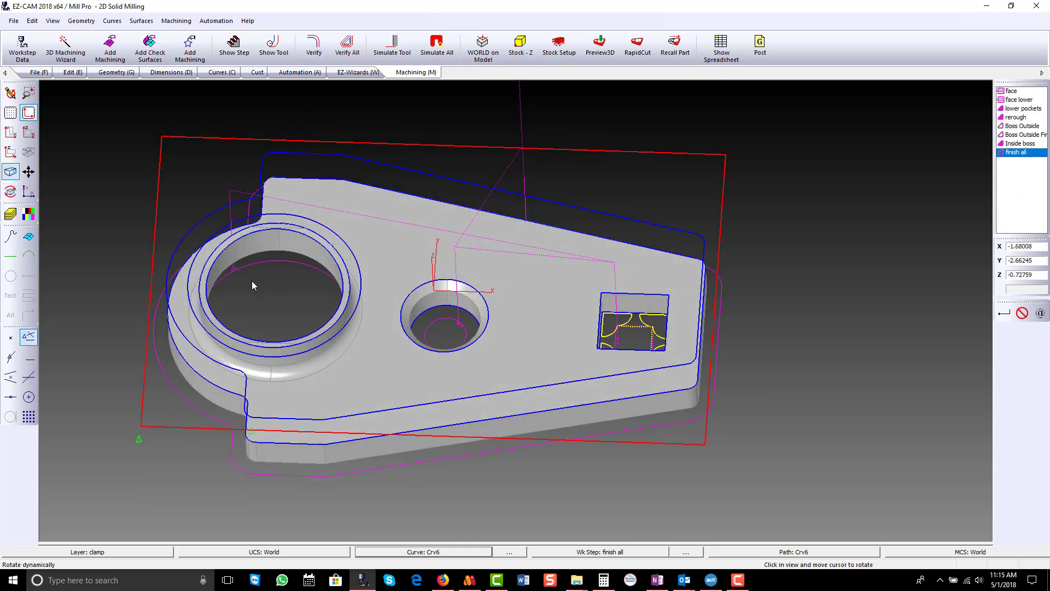
- Reverse the direction of the boss's inner bore curve and re-verify the "finish all" toolpath
click(427, 552)
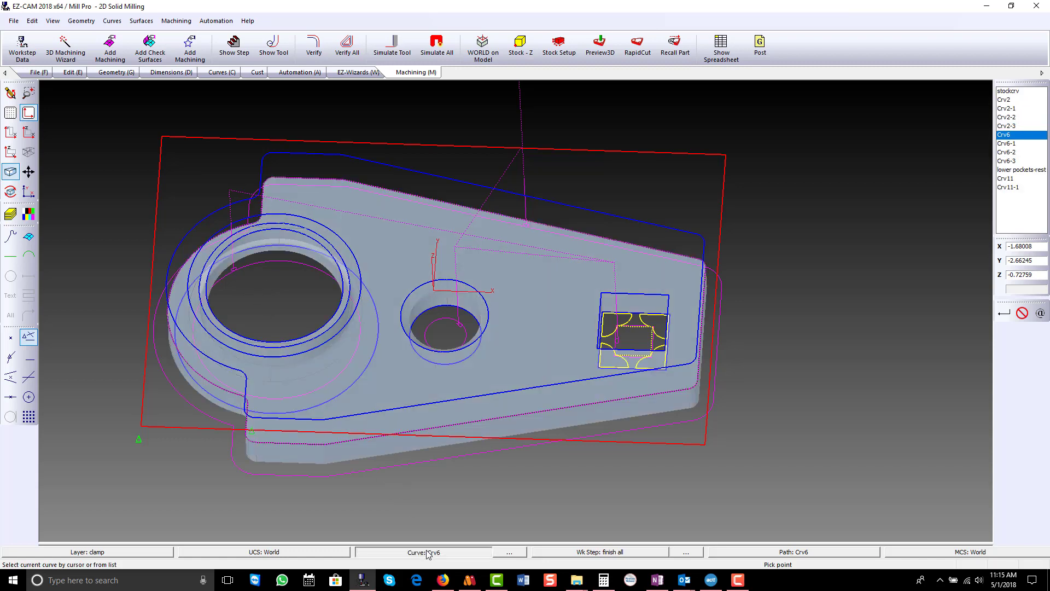
click(344, 289)
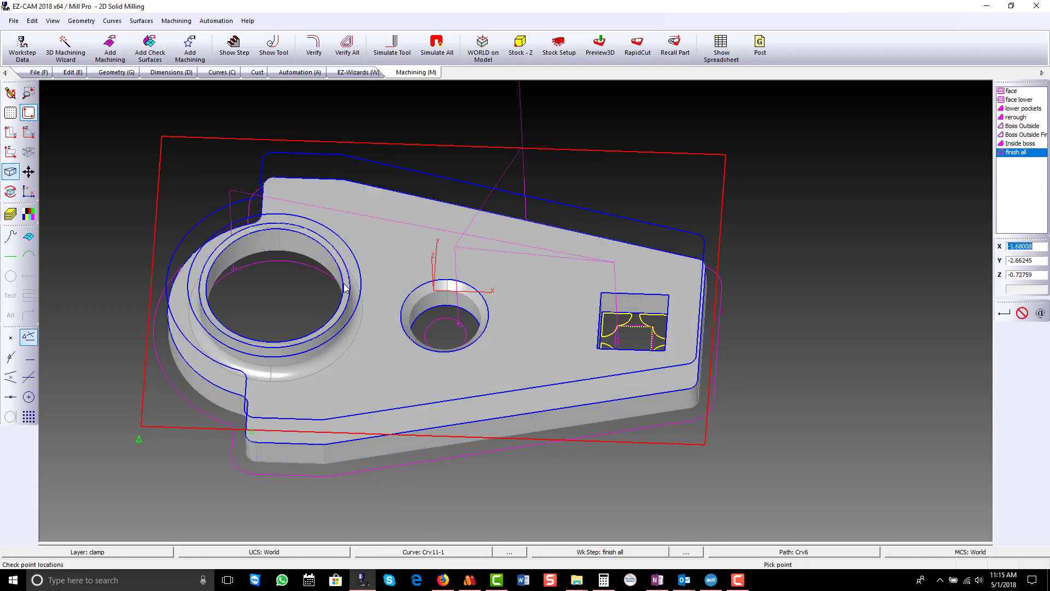
click(229, 74)
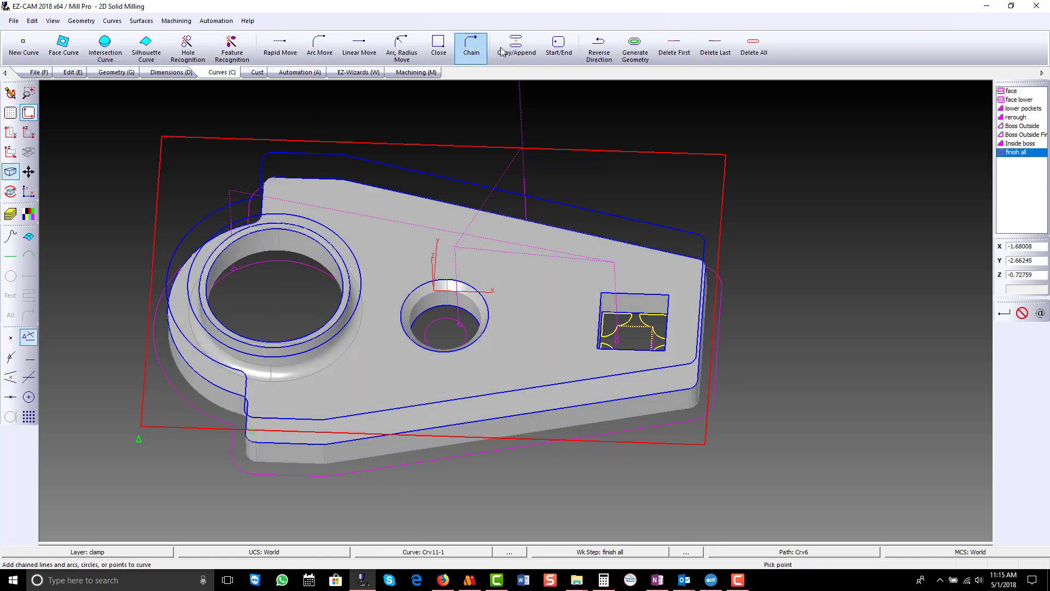
click(424, 70)
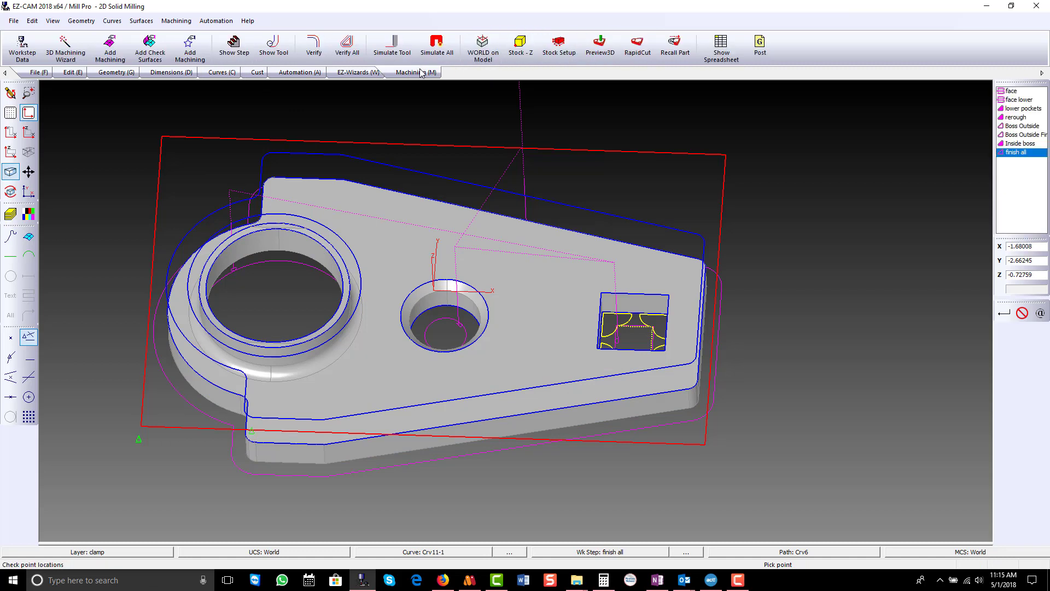
click(320, 47)
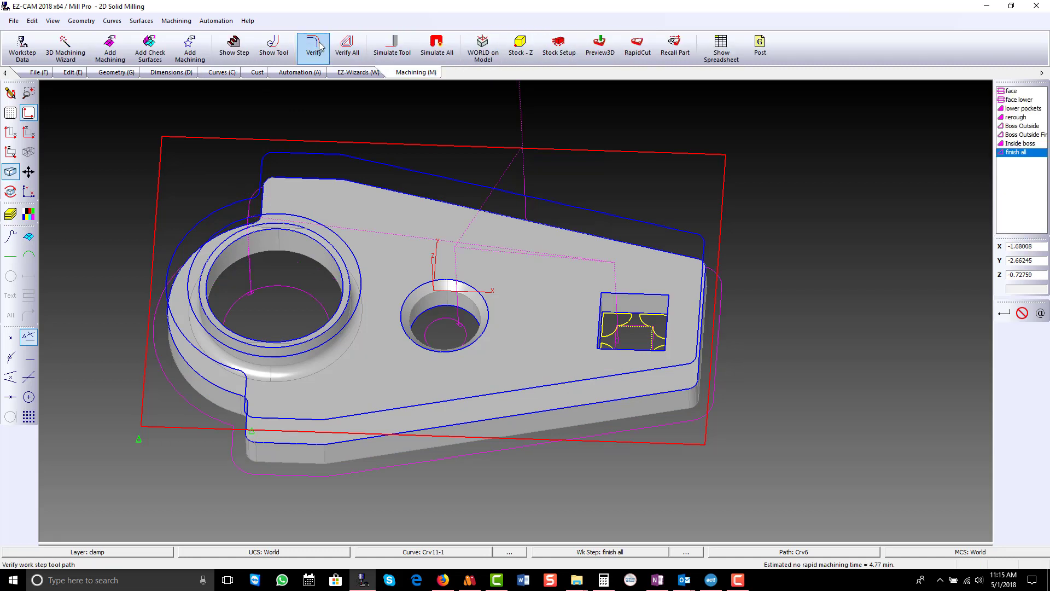
- Run the Preview3D stock removal simulation and inspect the finished clamp
click(606, 48)
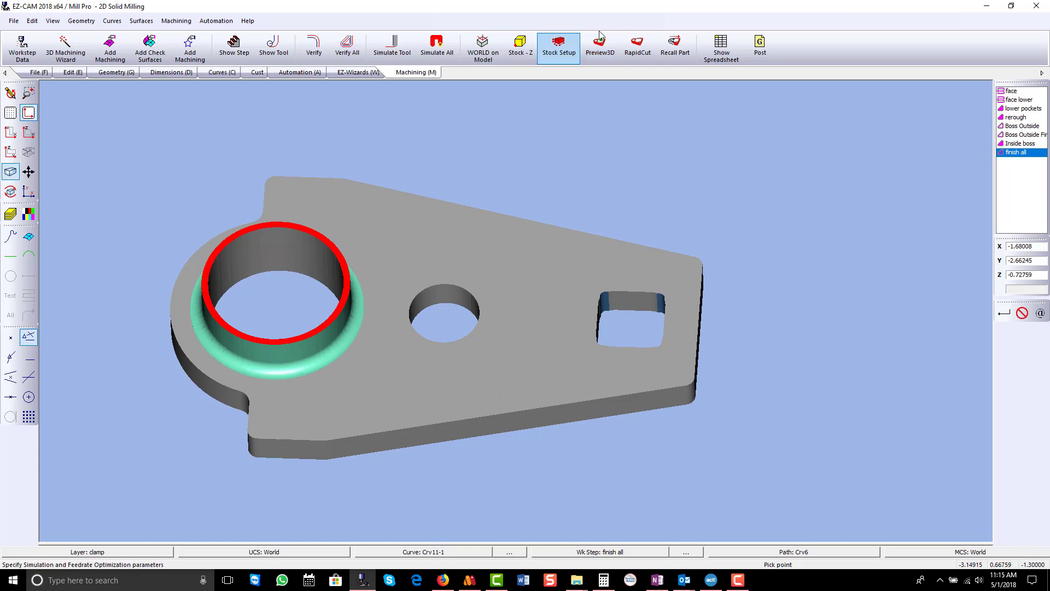
mouse_move(420, 281)
middle_down()
mouse_move(372, 431)
mouse_move(438, 272)
middle_up()
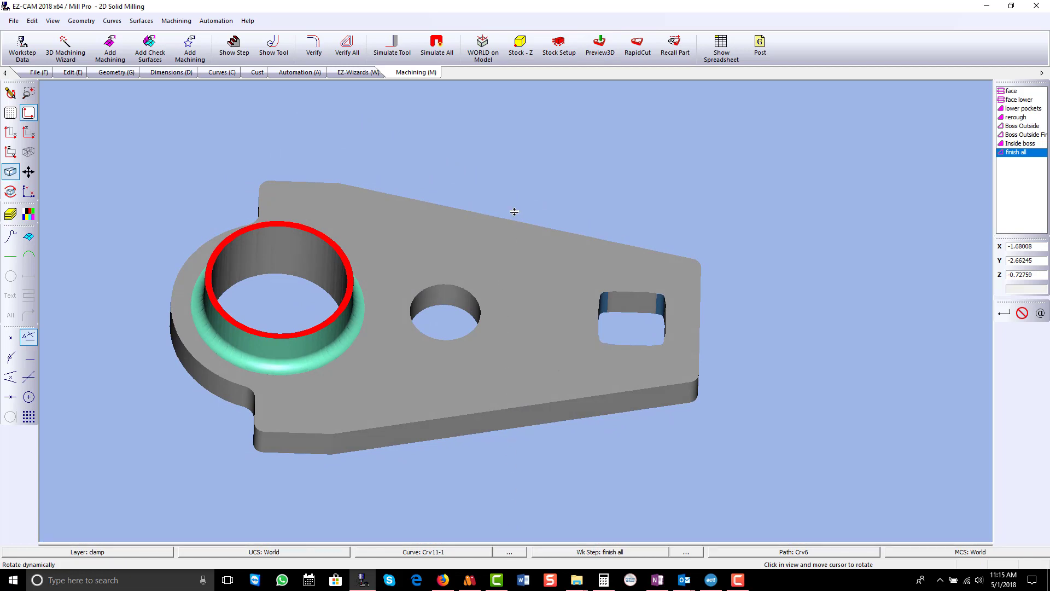
drag(514, 212, 514, 212)
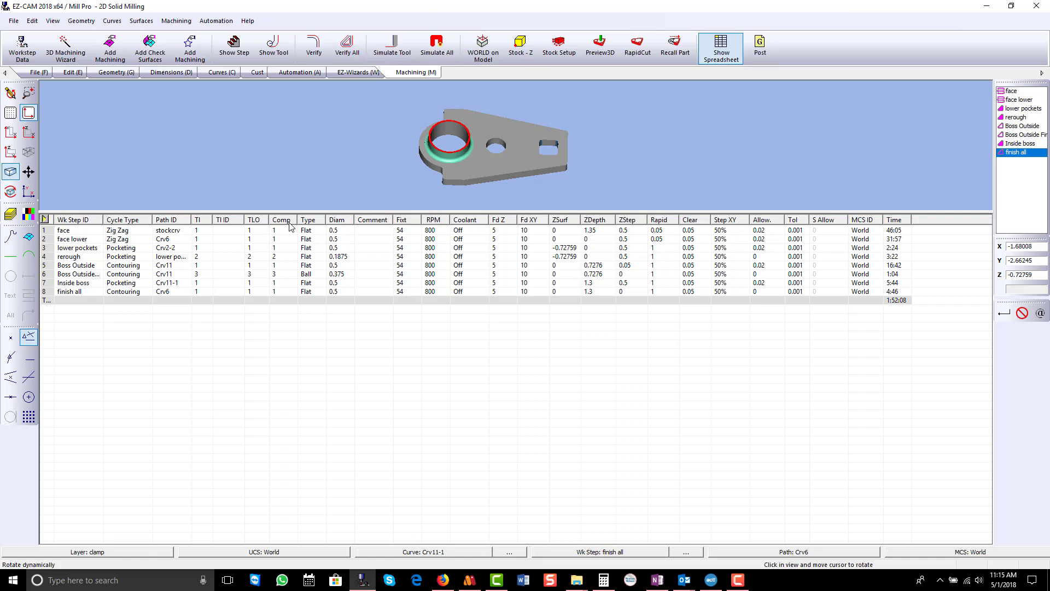
- Show the work step spreadsheet, move its TI column directly before Diam, and collapse the spreadsheet again
drag(205, 220, 327, 221)
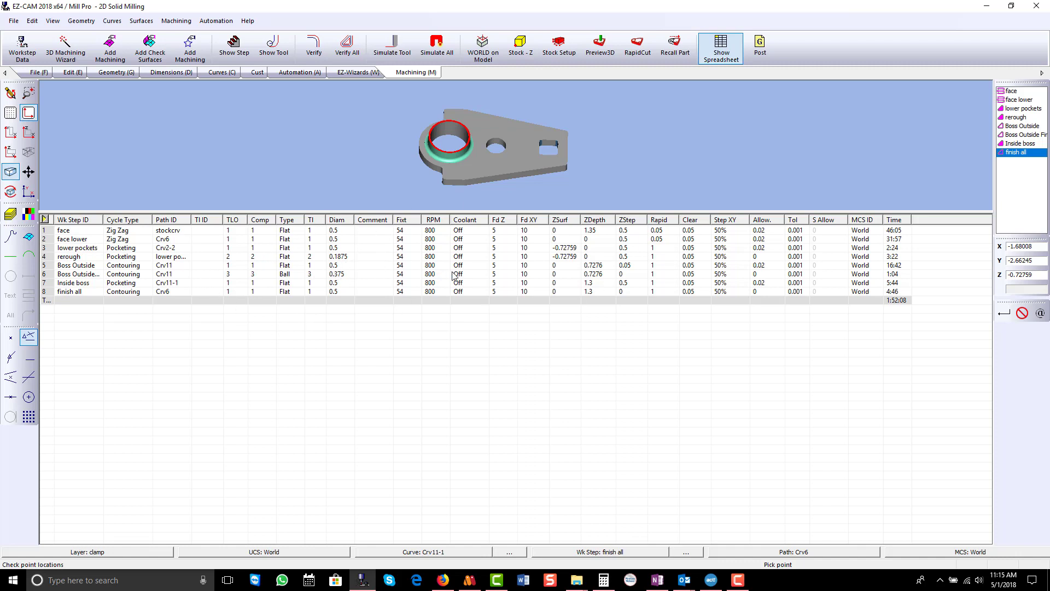
drag(435, 210, 432, 406)
drag(426, 513, 426, 547)
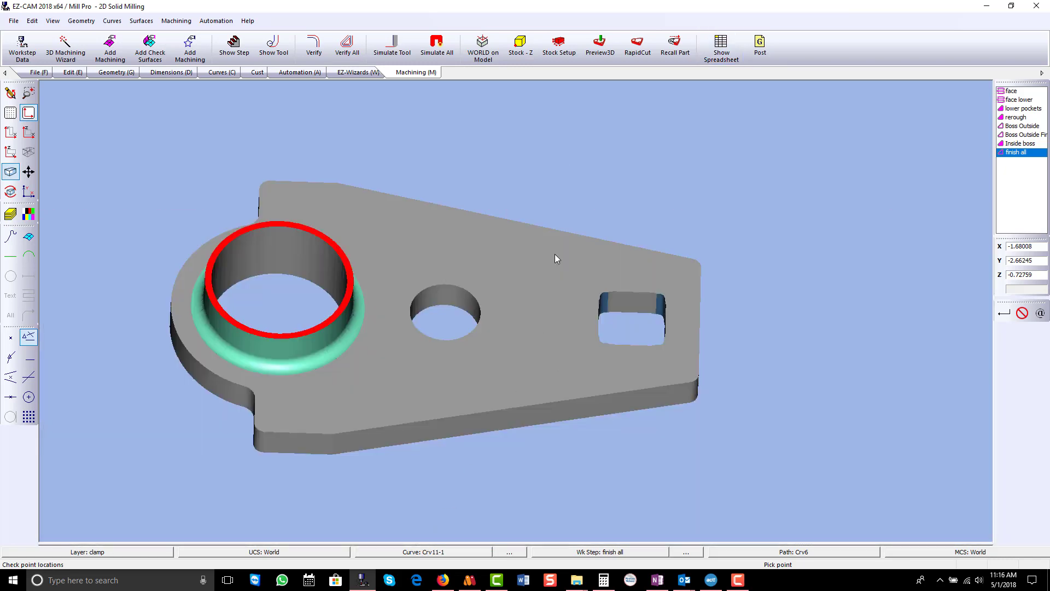
- Review the Post Process settings for the 2D Solid Milling G-code file and close them without posting
click(760, 48)
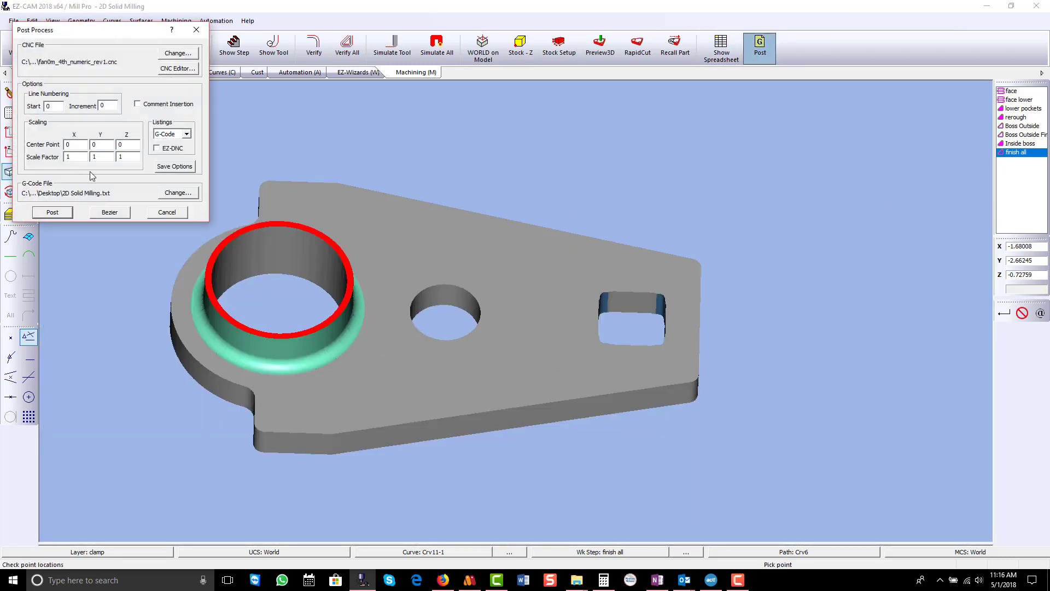
drag(129, 37, 457, 69)
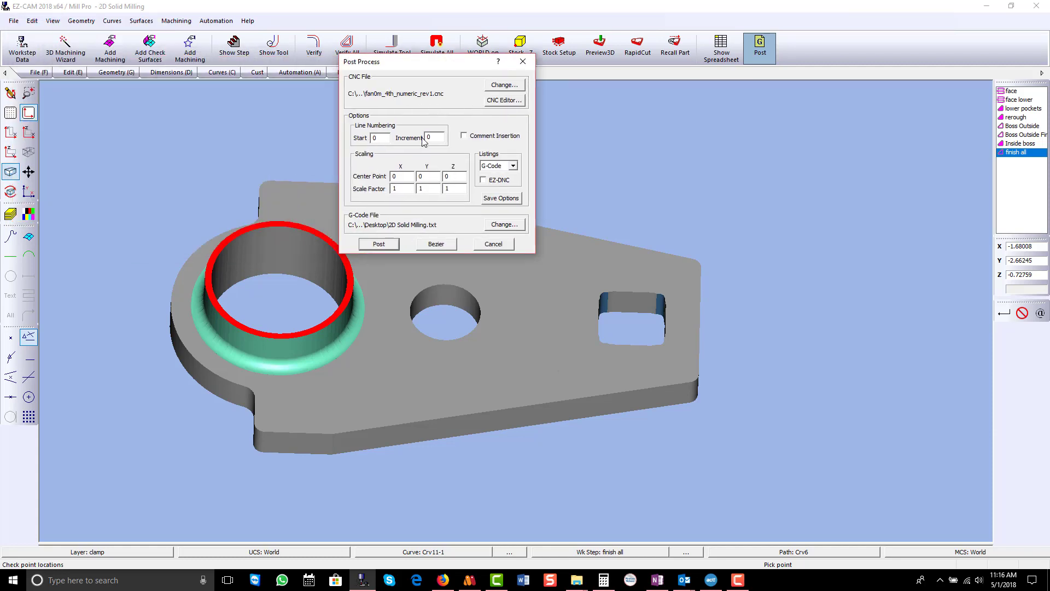
click(494, 244)
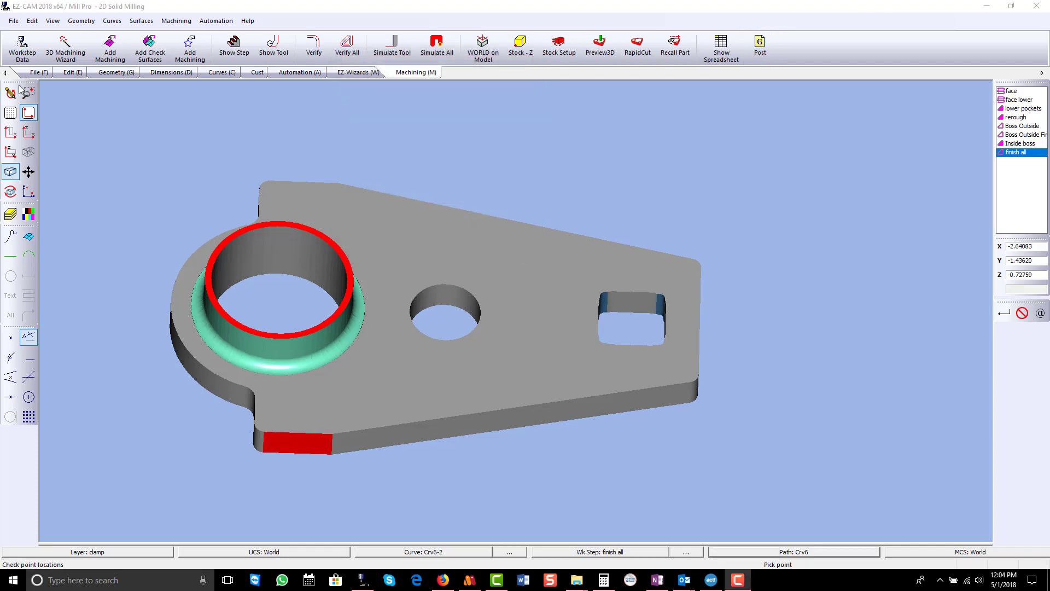
- Redraw the model view and measure the chamfer on the central round hole by checking the distance between its edges
click(12, 91)
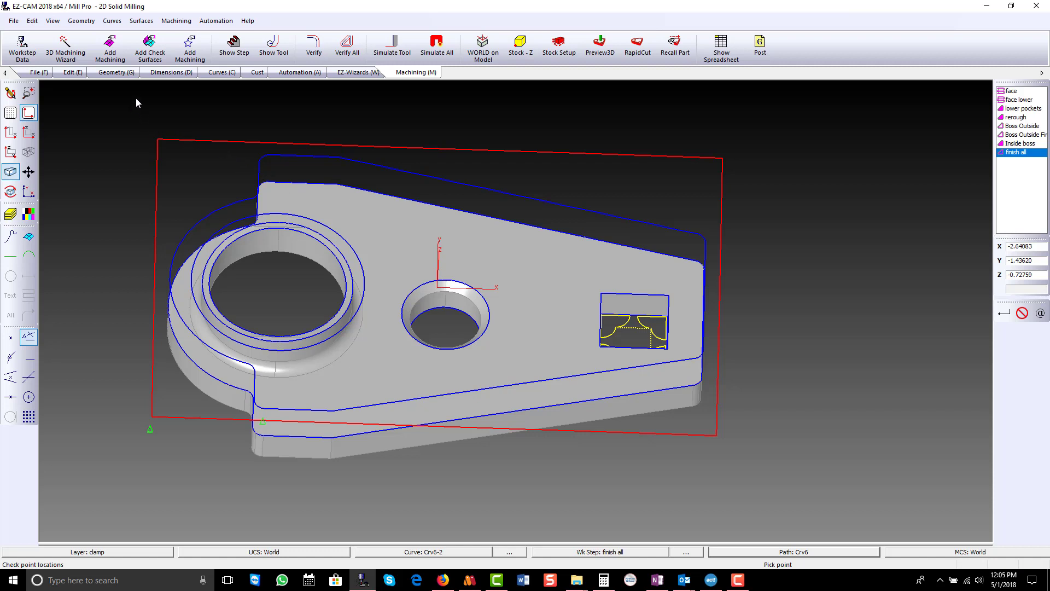
click(167, 73)
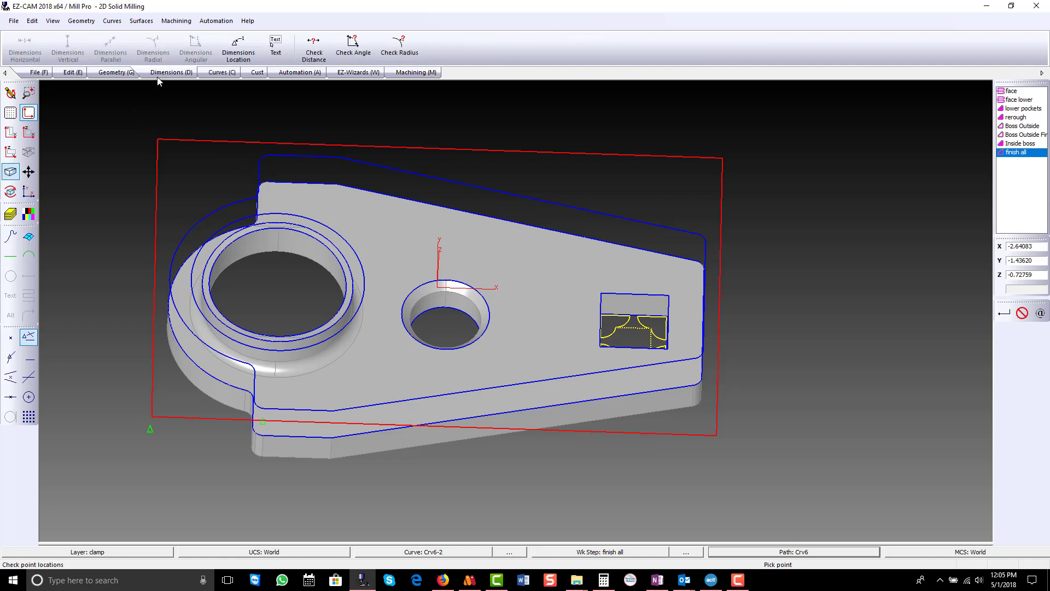
click(310, 48)
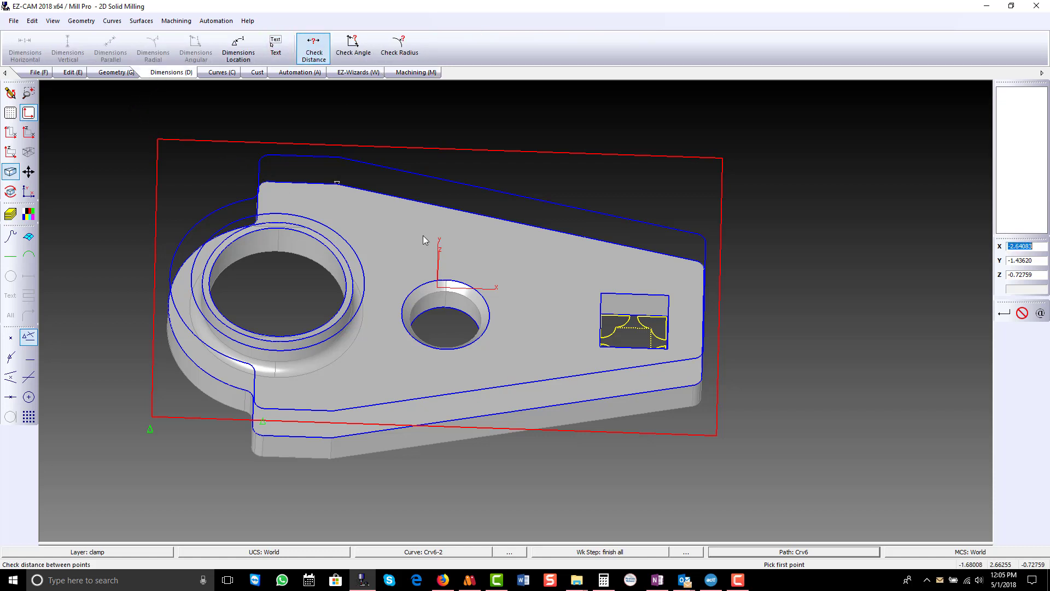
click(446, 279)
click(445, 295)
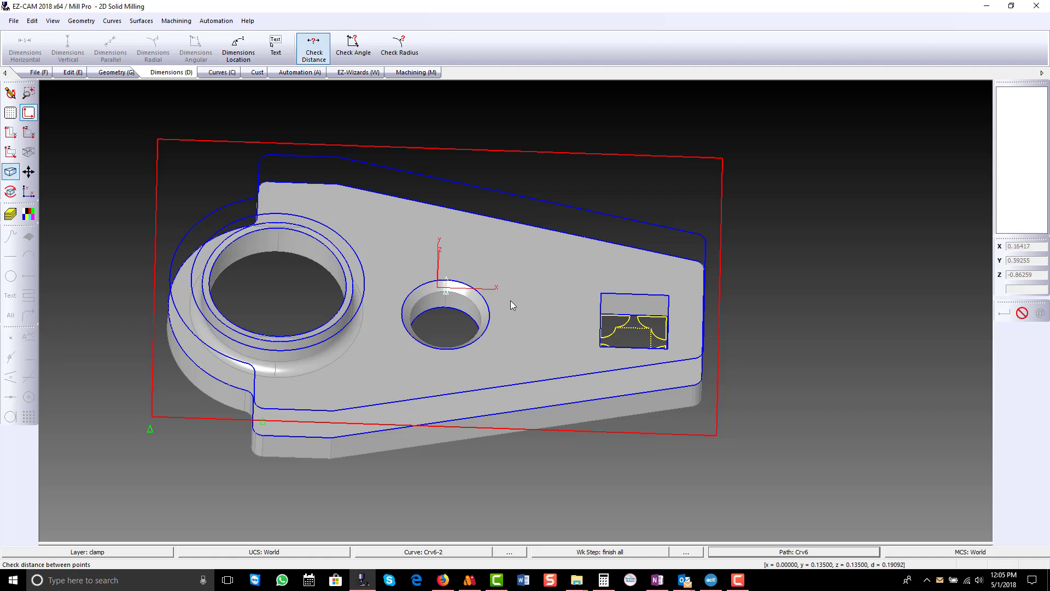
click(1022, 313)
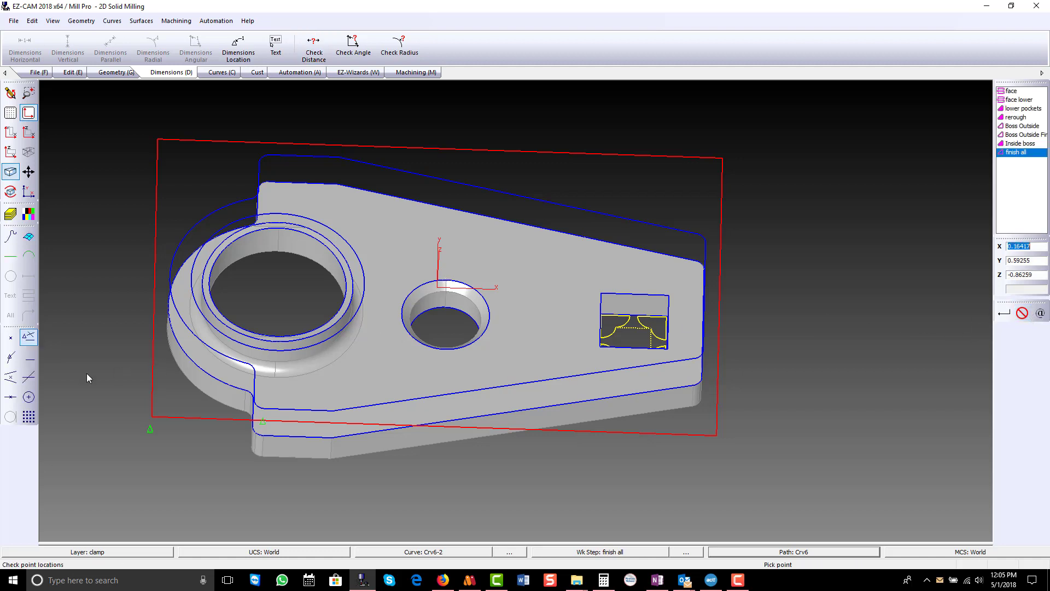
- Start the Chamfer automation and name its new work step chamfer
click(277, 381)
click(216, 21)
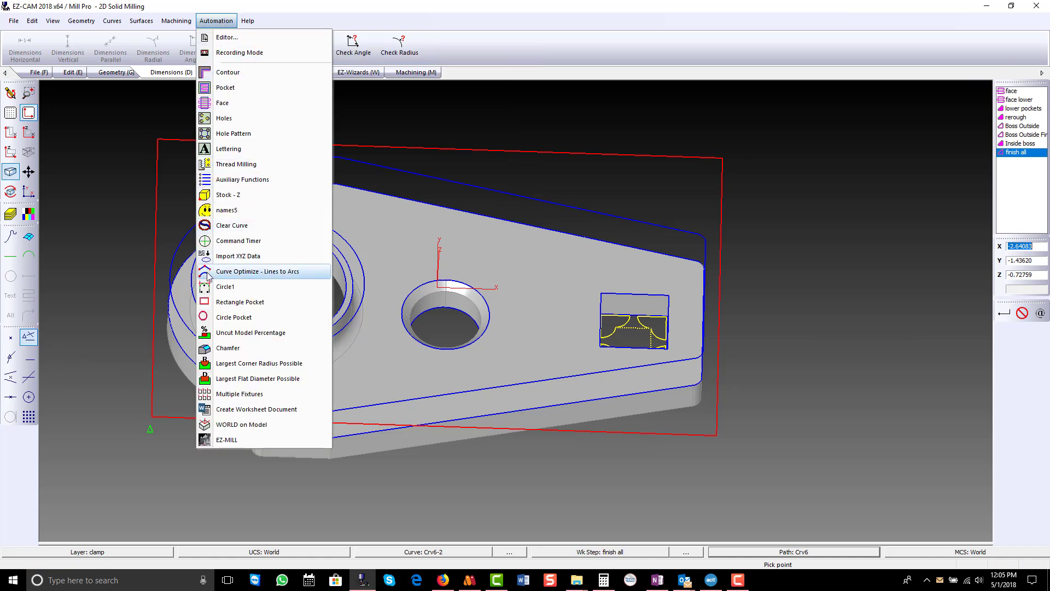
click(214, 348)
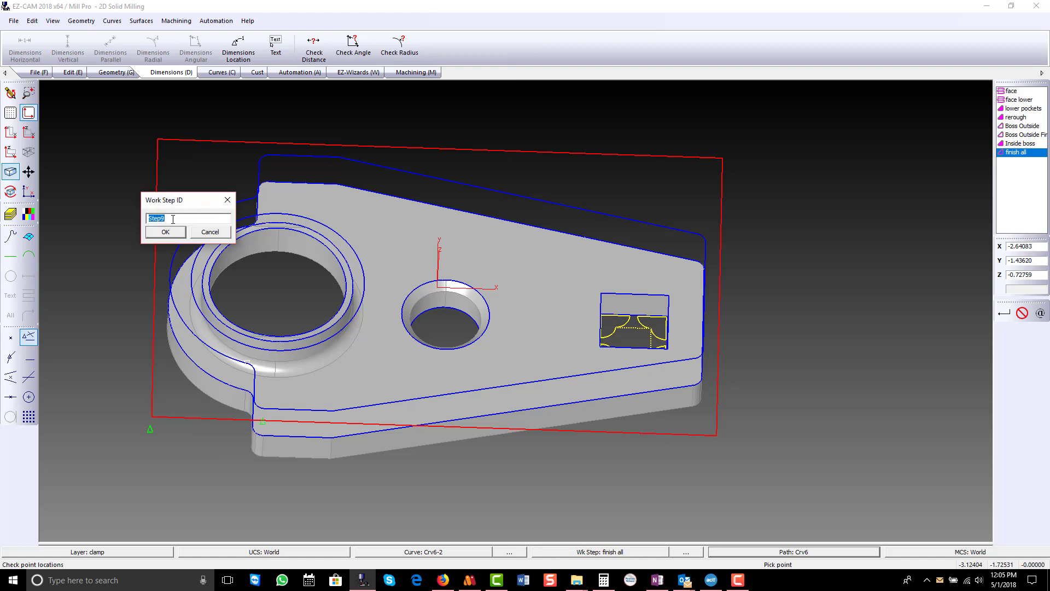
text(chamfer)
key(Return)
- Define the chamfer with tool 4, diameter 0.25, chamfer size 0.135, lead in/out enabled and the Positive type
text(4)
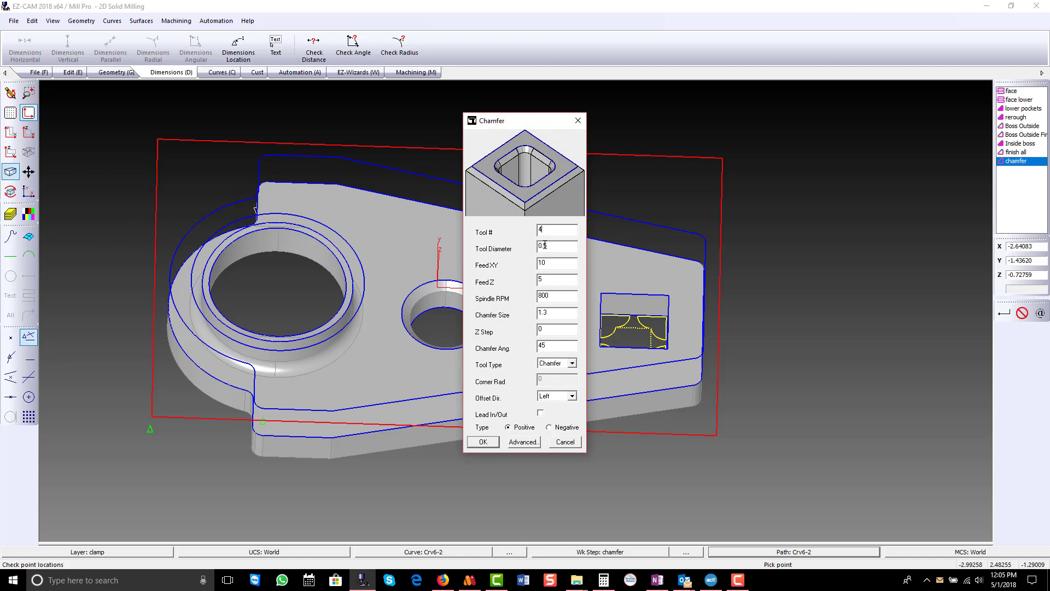
text(2)
double_click(562, 313)
click(544, 413)
click(549, 427)
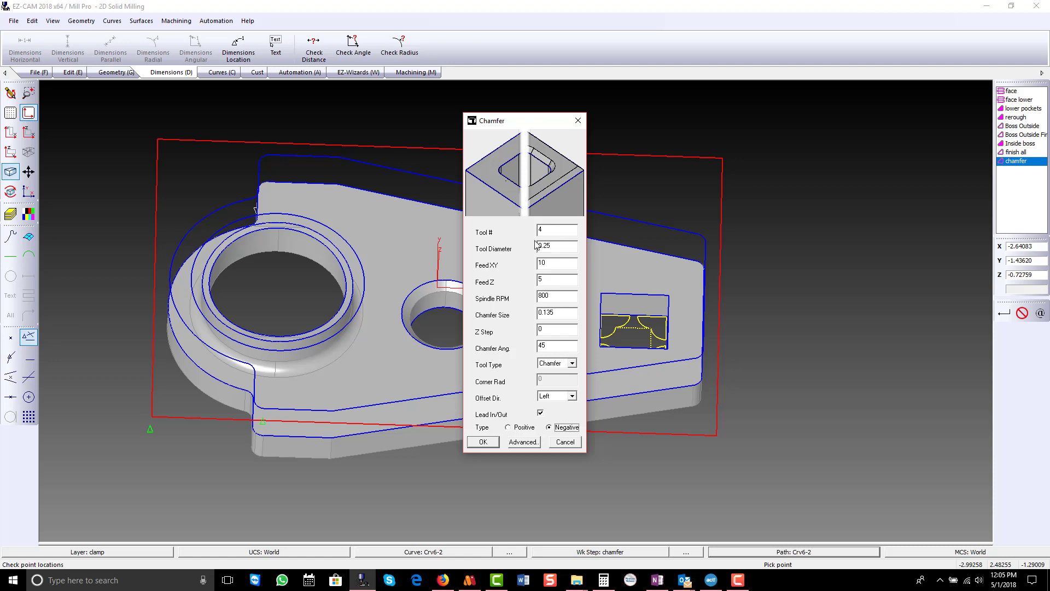
click(508, 428)
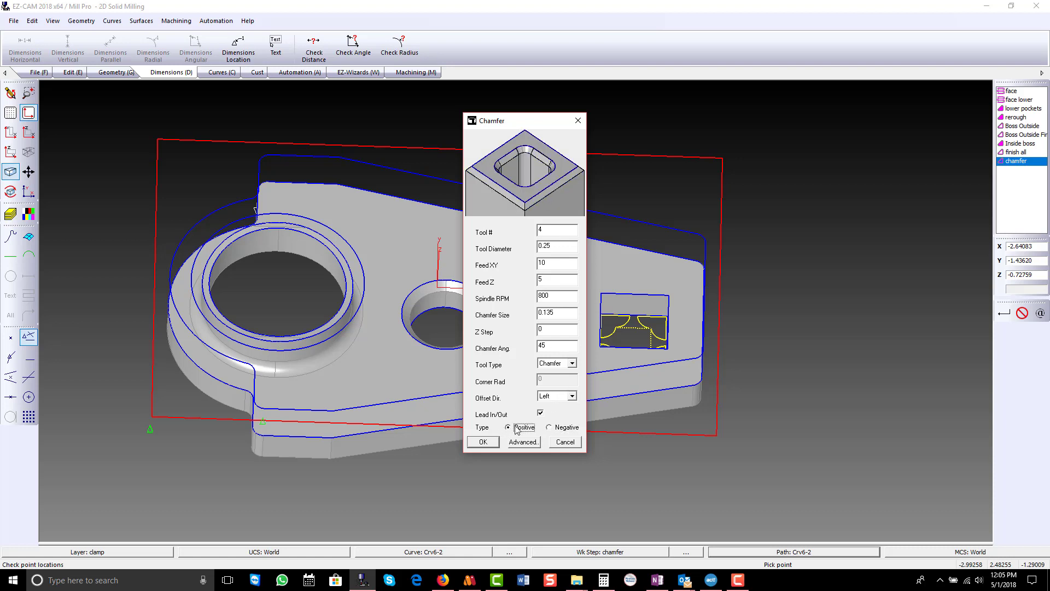
drag(541, 116, 657, 101)
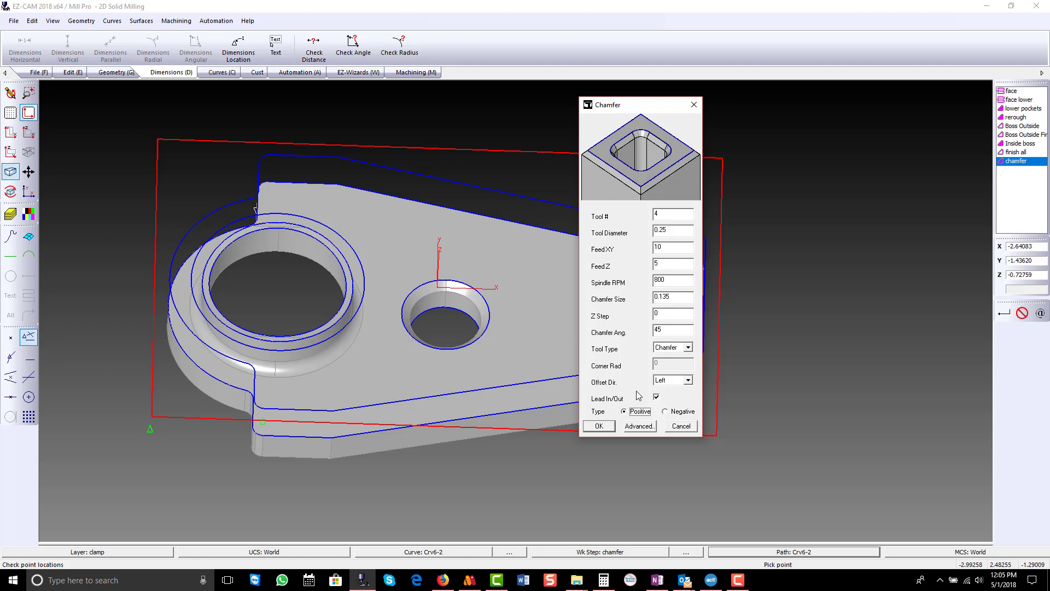
click(599, 426)
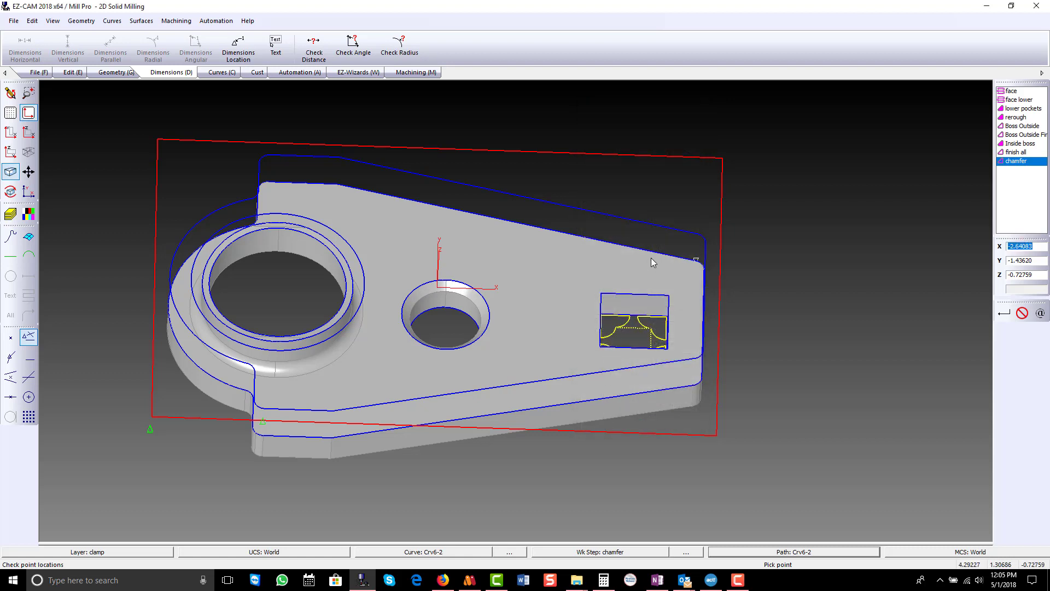
- Set the Z surface level in the chamfer work step's data
double_click(1009, 161)
click(600, 342)
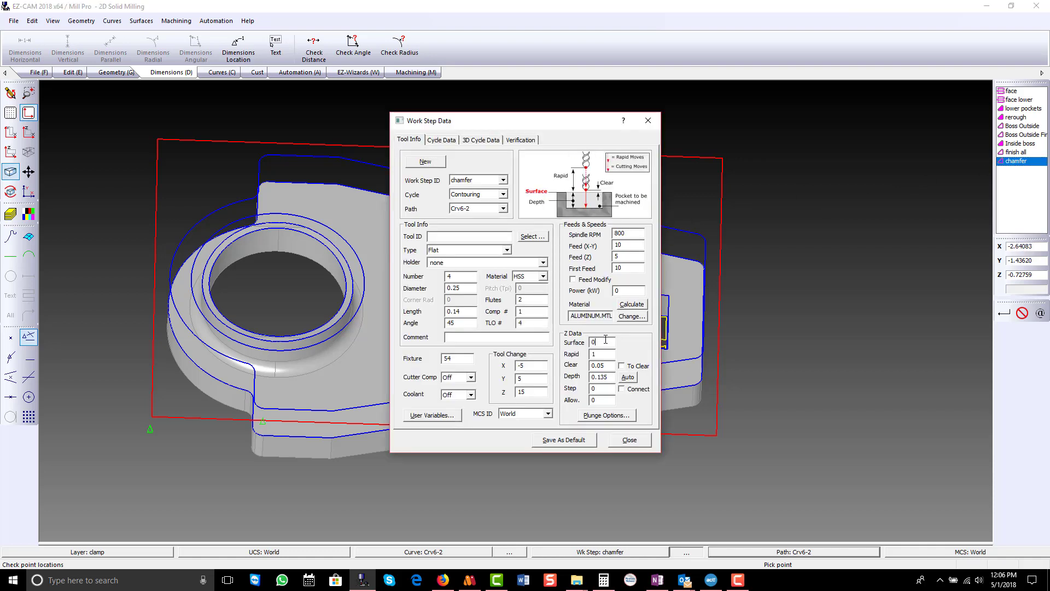
right_click(604, 339)
click(631, 386)
click(630, 440)
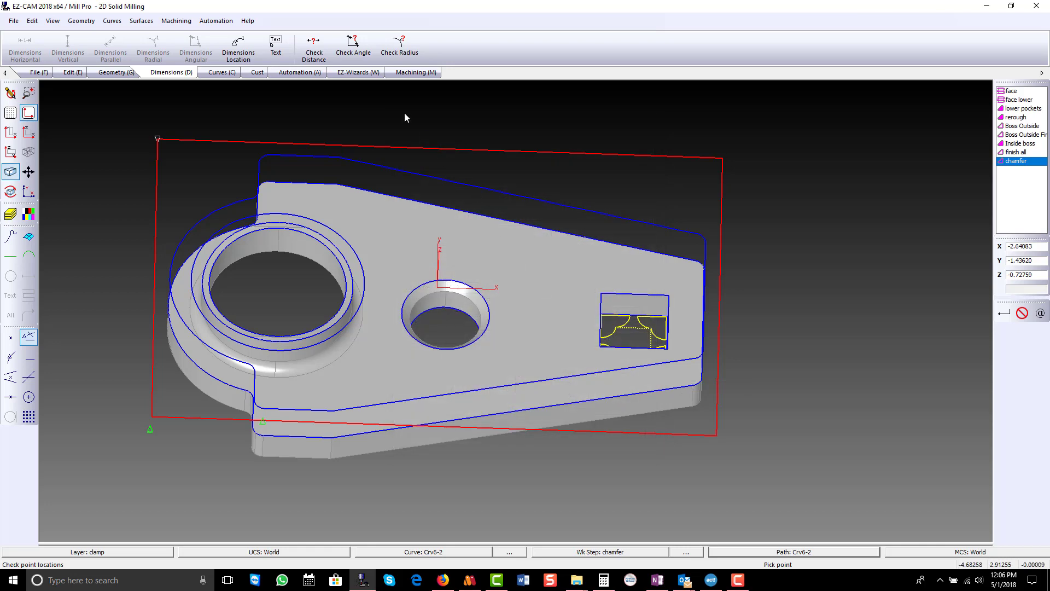
- Verify the chamfer toolpath and reverse the direction of the central round hole's curve
click(406, 75)
click(309, 49)
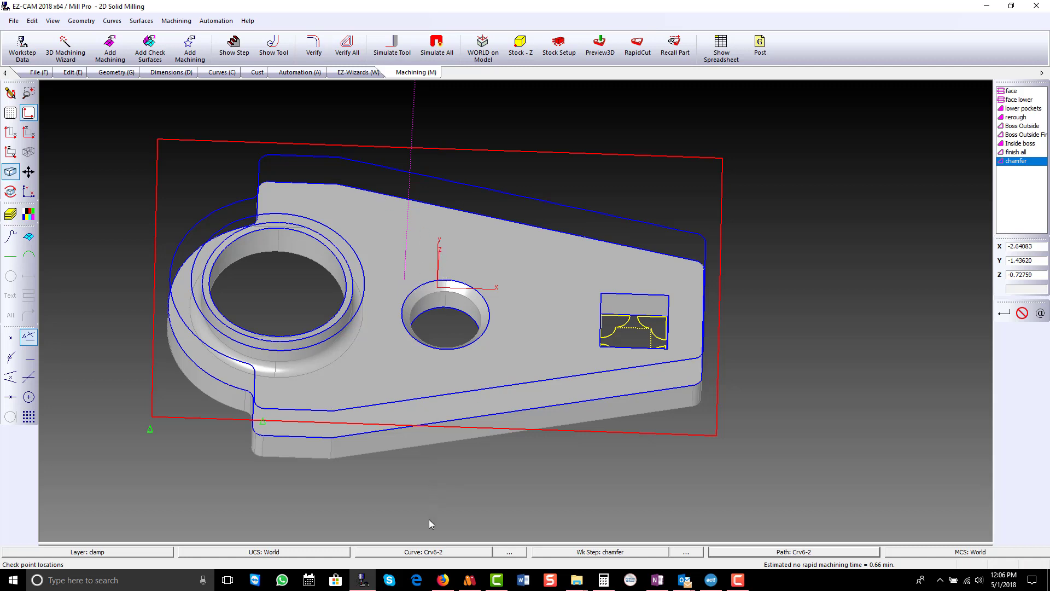
click(421, 553)
click(466, 349)
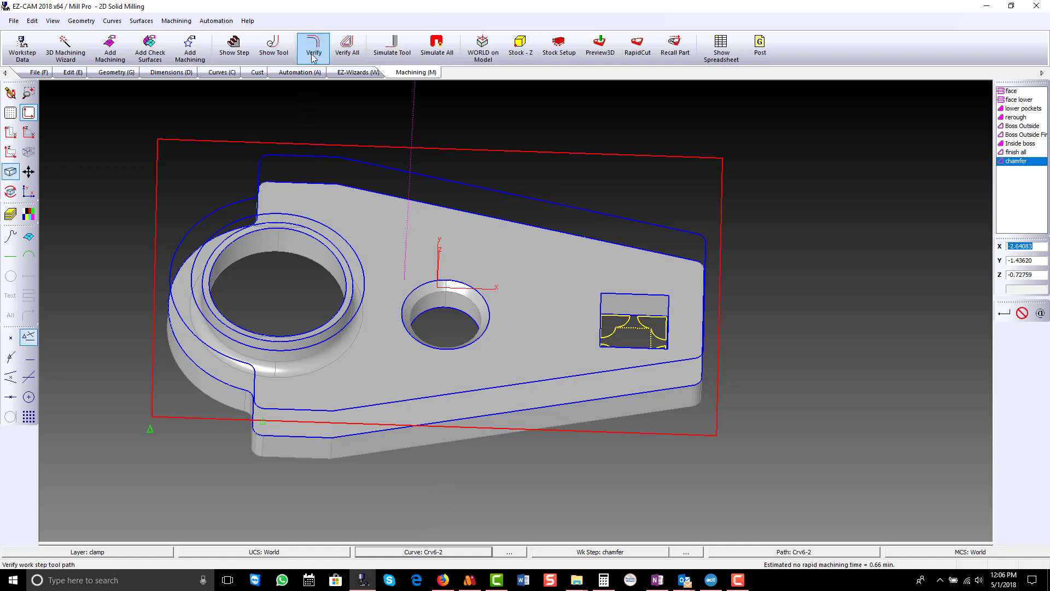
click(226, 73)
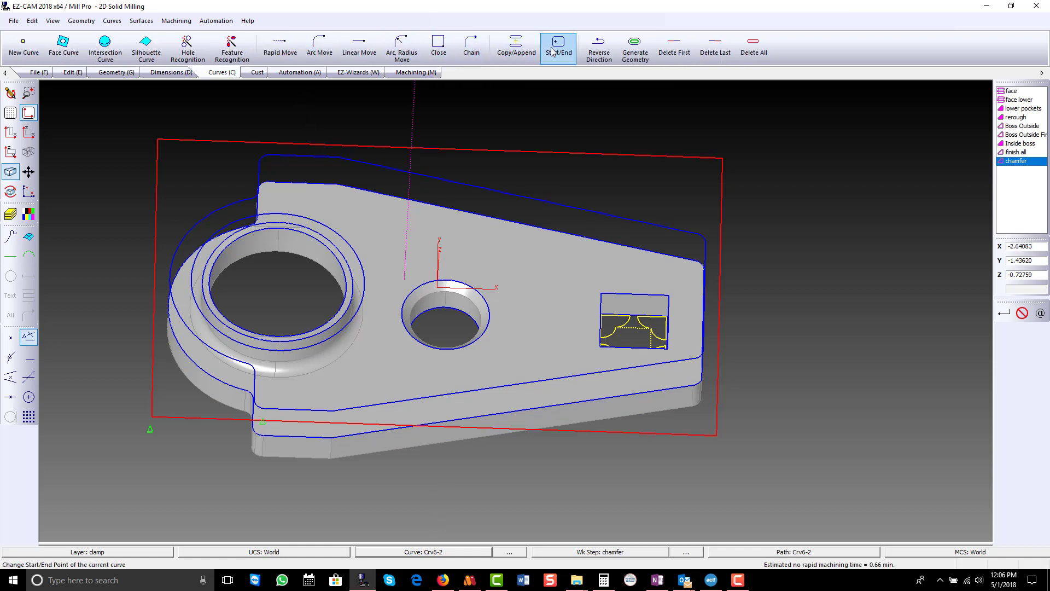
click(583, 55)
- Verify the chamfer toolpath again and run the Preview3D stock removal simulation of all work steps
click(413, 73)
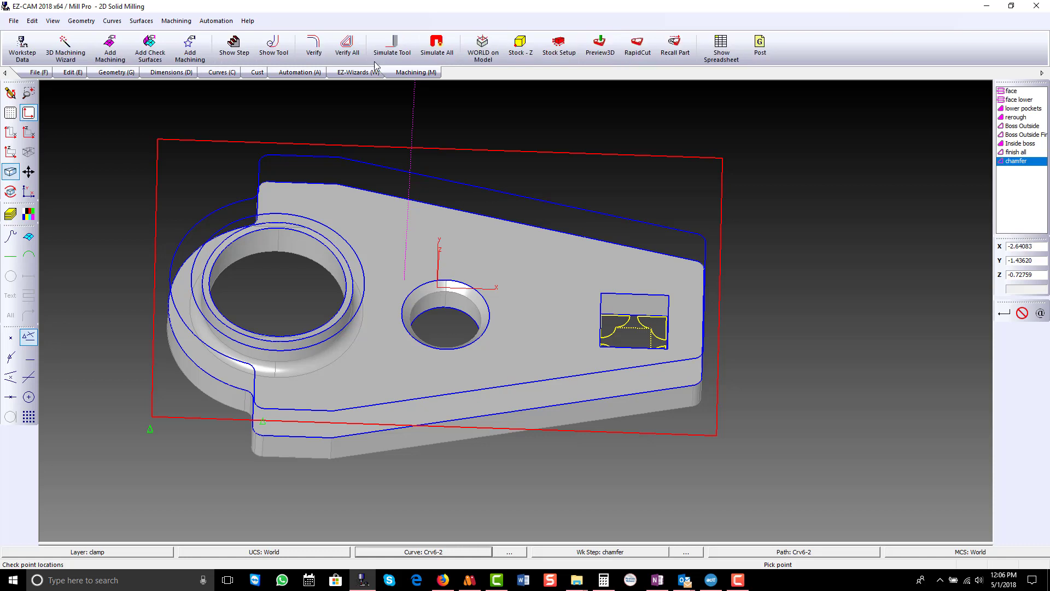
click(316, 50)
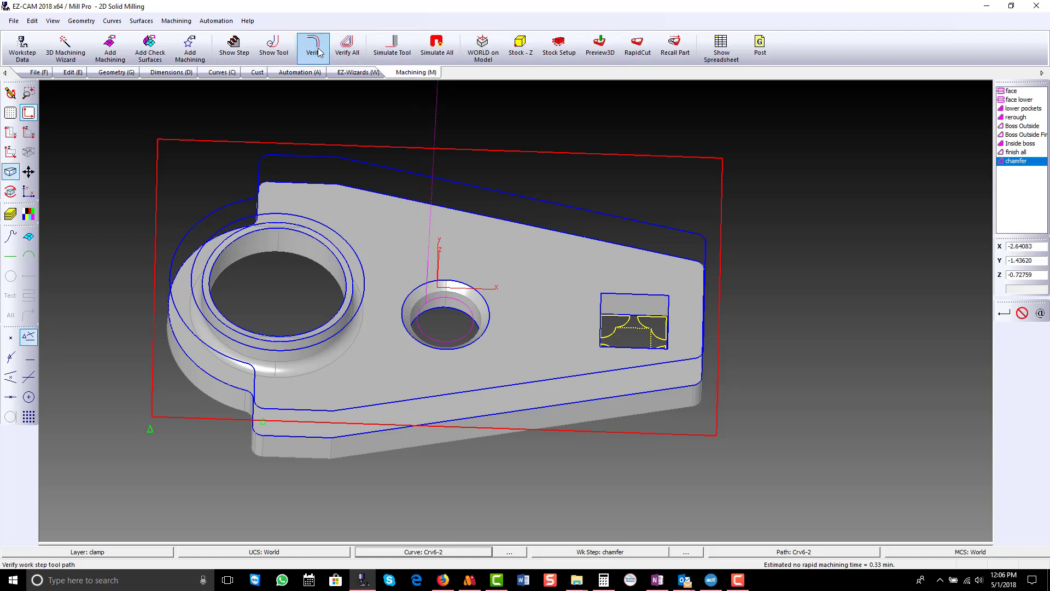
click(600, 49)
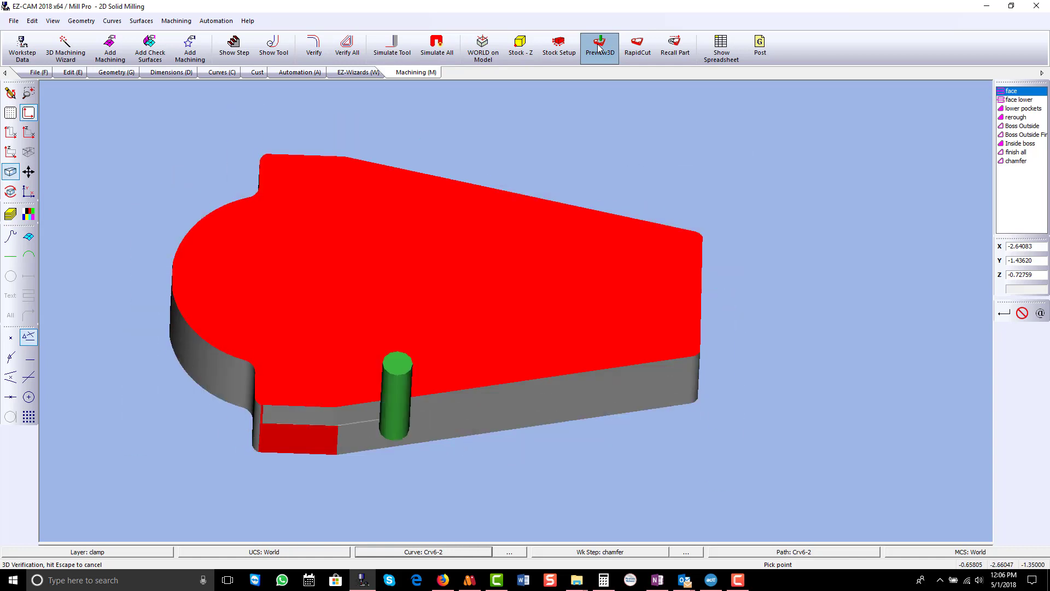